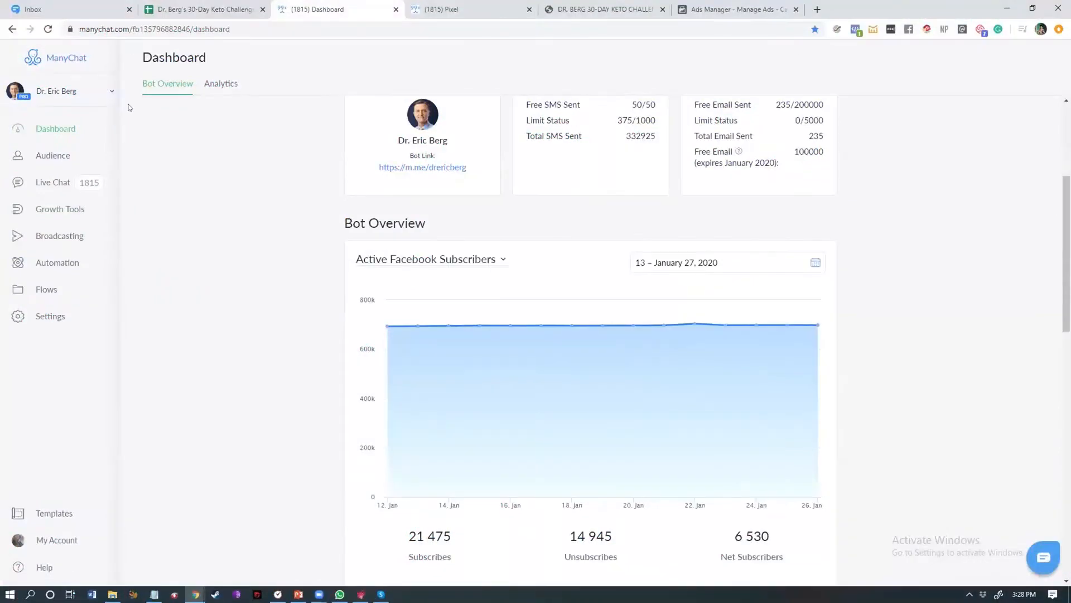
Step: Create a new Facebook Comments growth tool and set it to work with all posts
left_click(60, 218)
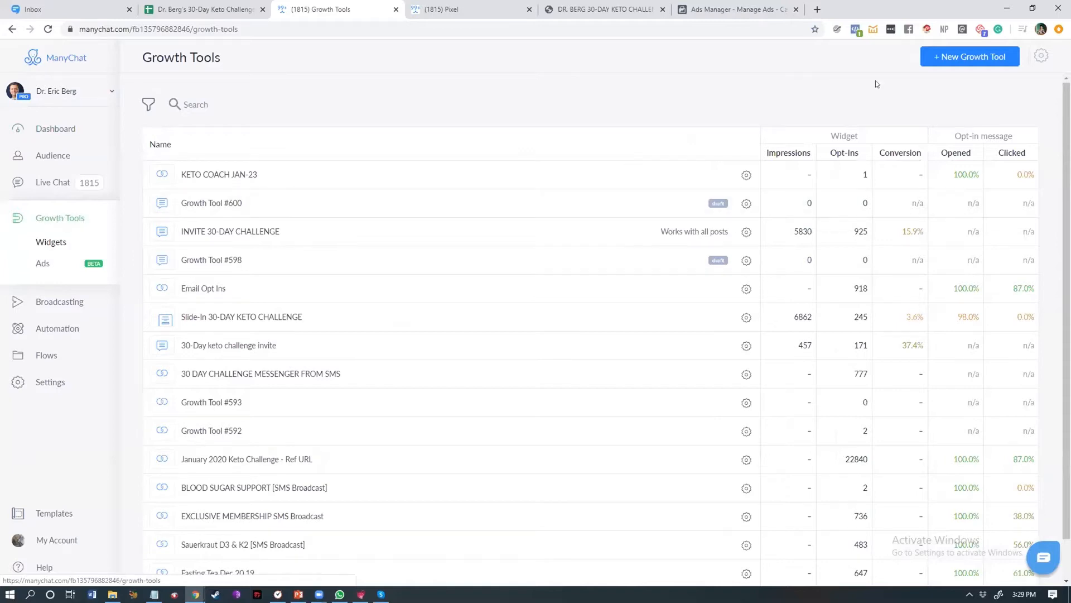
left_click(984, 57)
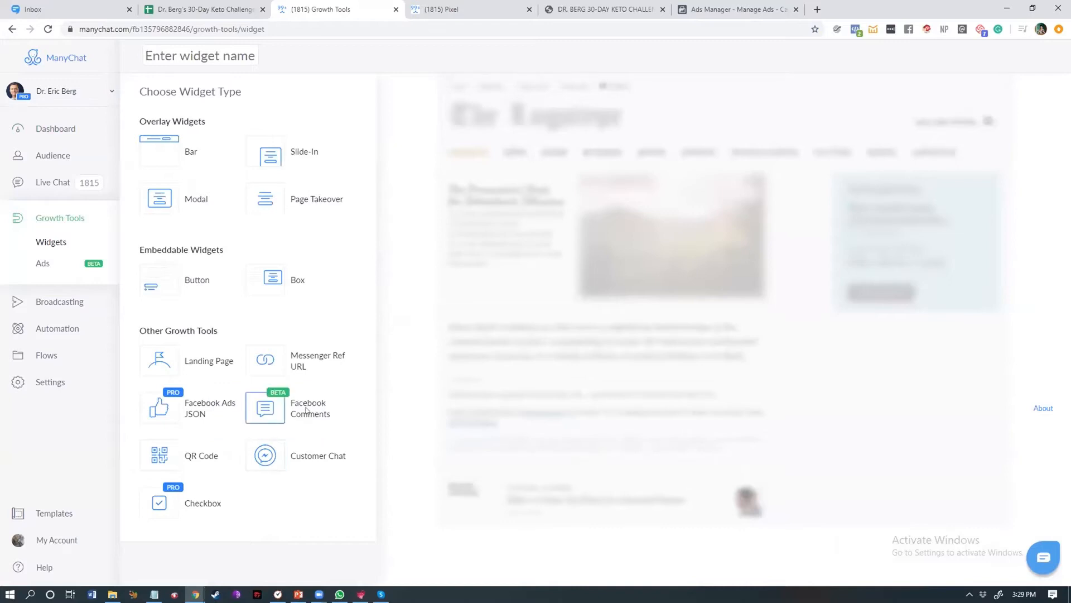
left_click(253, 406)
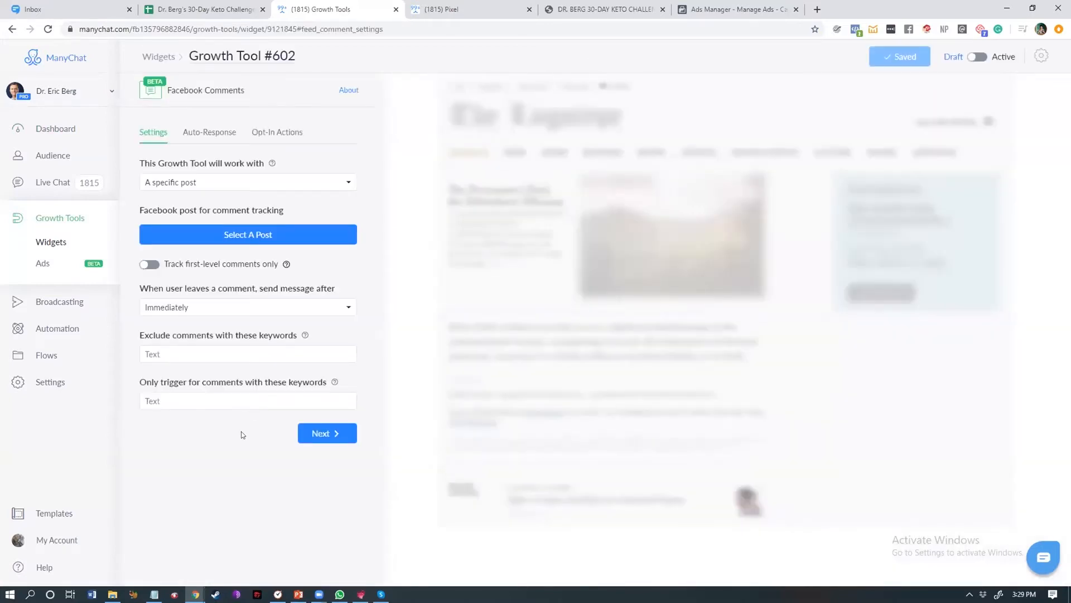
left_click(189, 183)
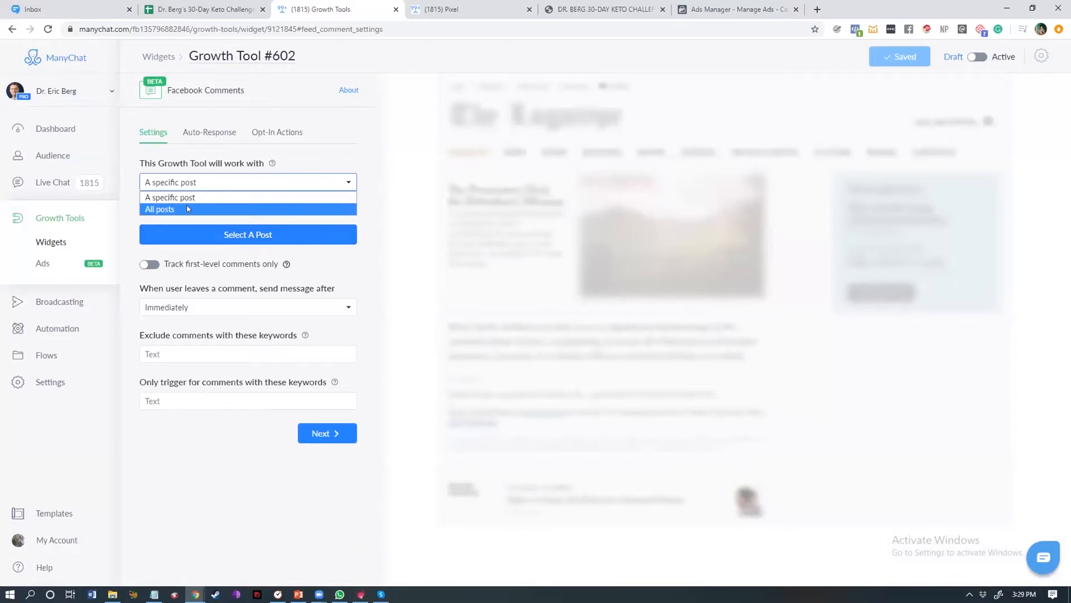
left_click(189, 209)
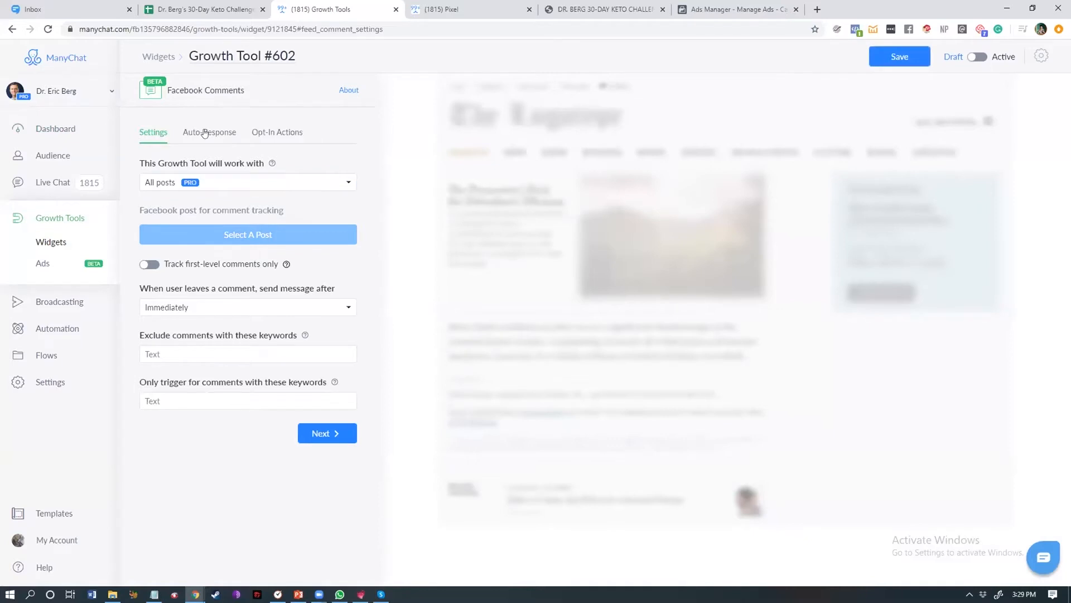
Step: Delete the default auto-response message block
left_click(206, 132)
mouse_move(252, 250)
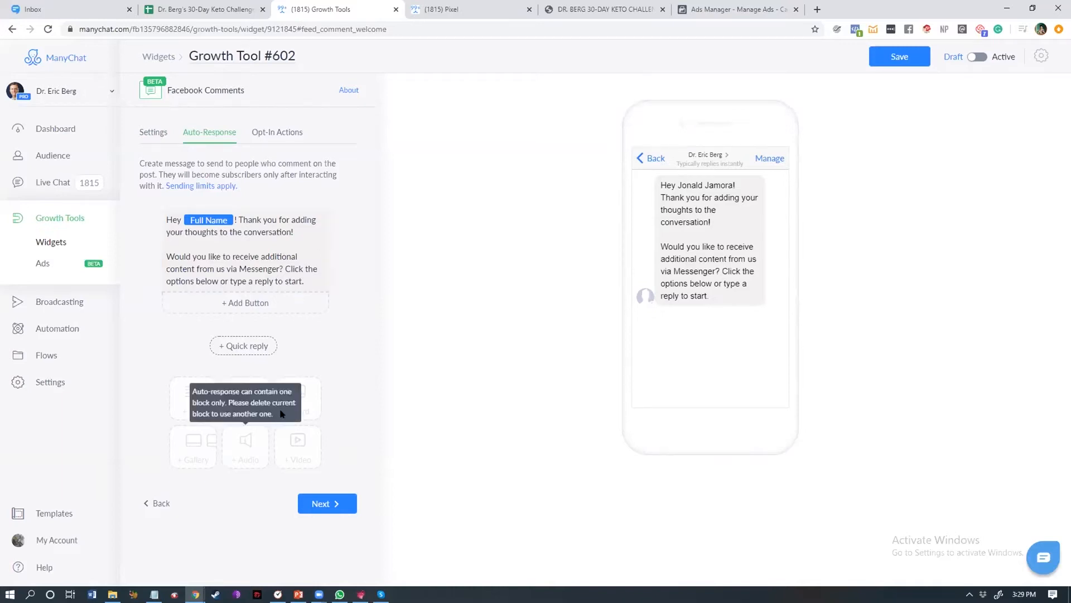
left_click(336, 217)
left_click(621, 117)
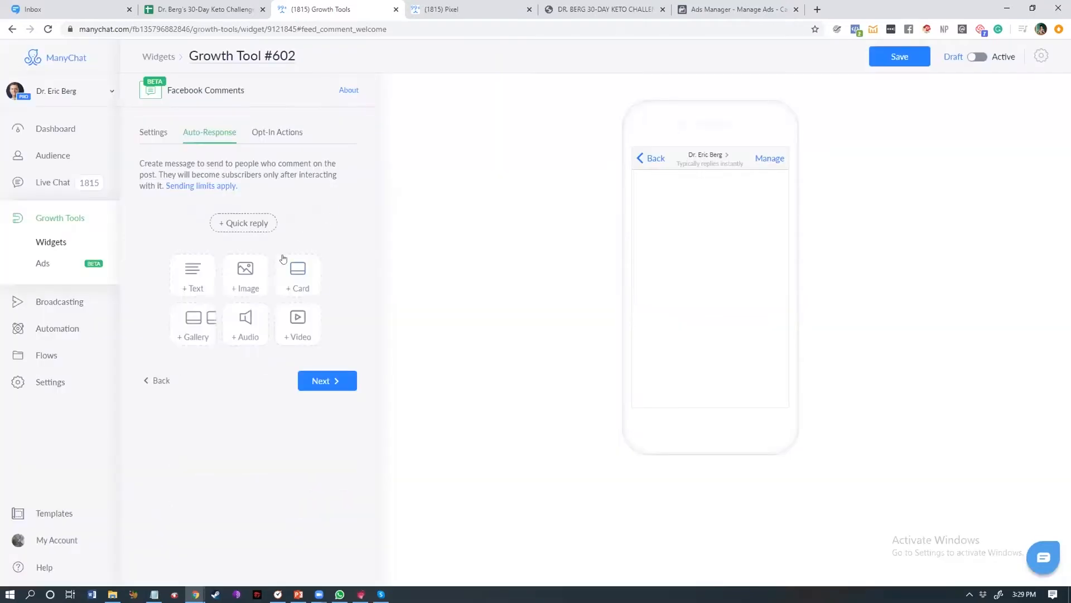
Step: Add a text block with three buttons to the auto-response, then delete the block
left_click(199, 283)
left_click(244, 247)
left_click(244, 274)
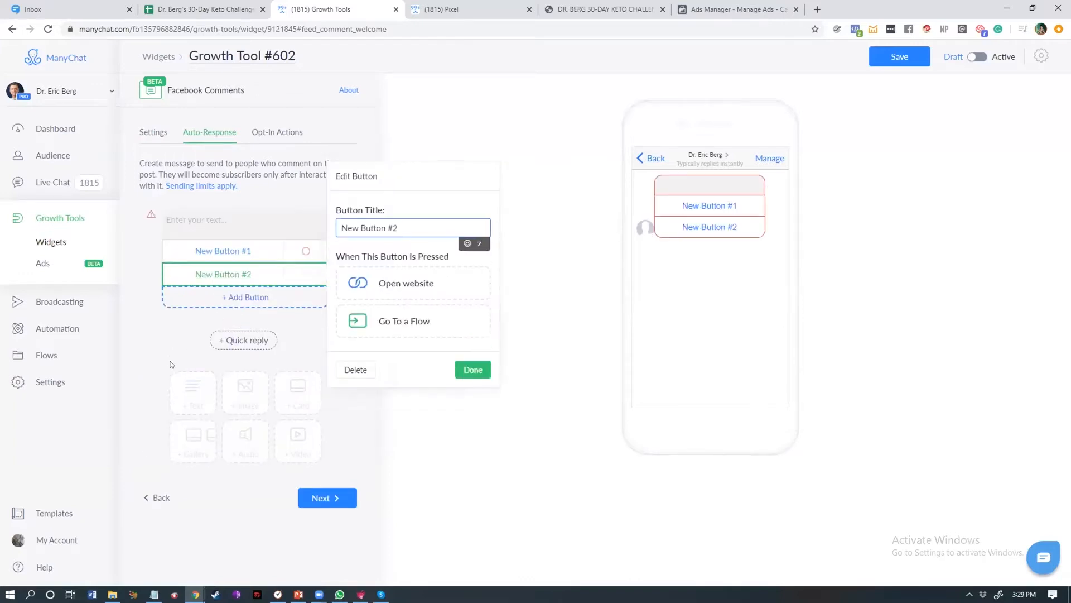
left_click(234, 298)
left_click(171, 321)
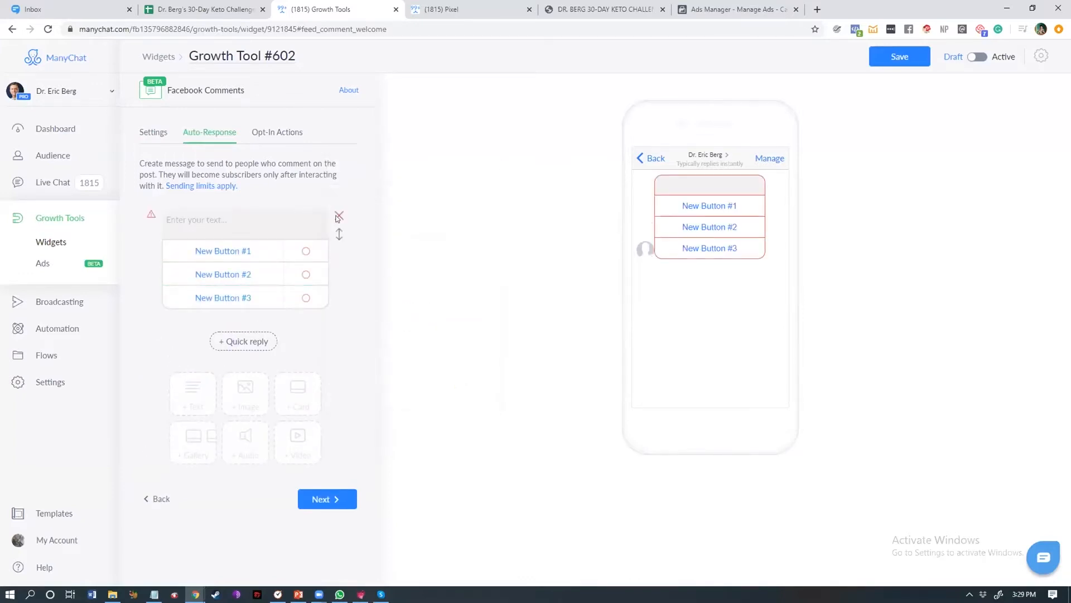
left_click(339, 216)
left_click(622, 115)
Step: Add an image block with a quick reply to the auto-response, then delete the block
left_click(256, 285)
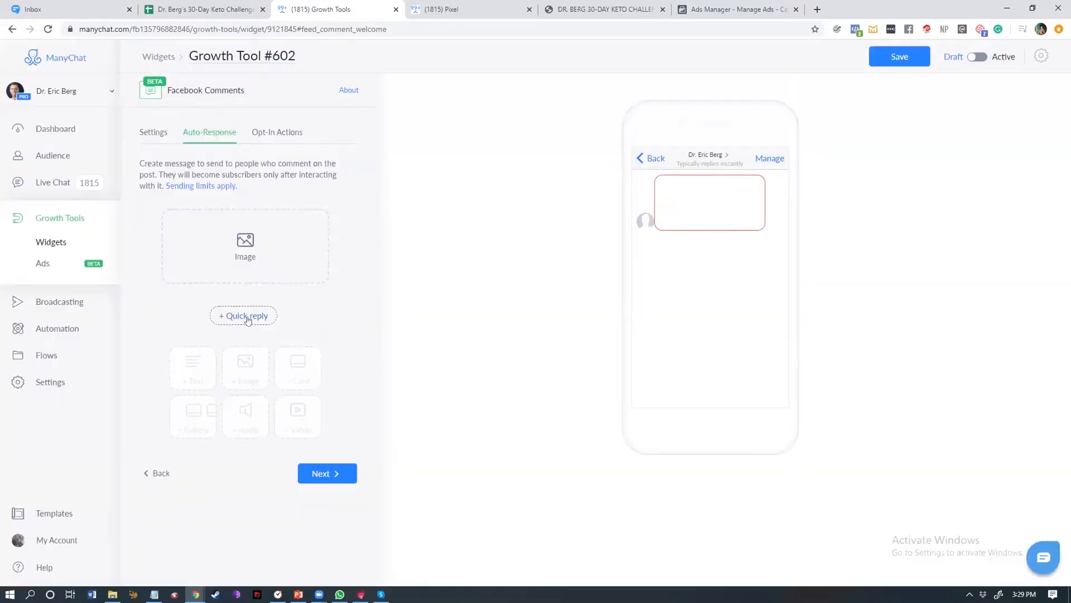
left_click(248, 316)
left_click(217, 335)
left_click(247, 316)
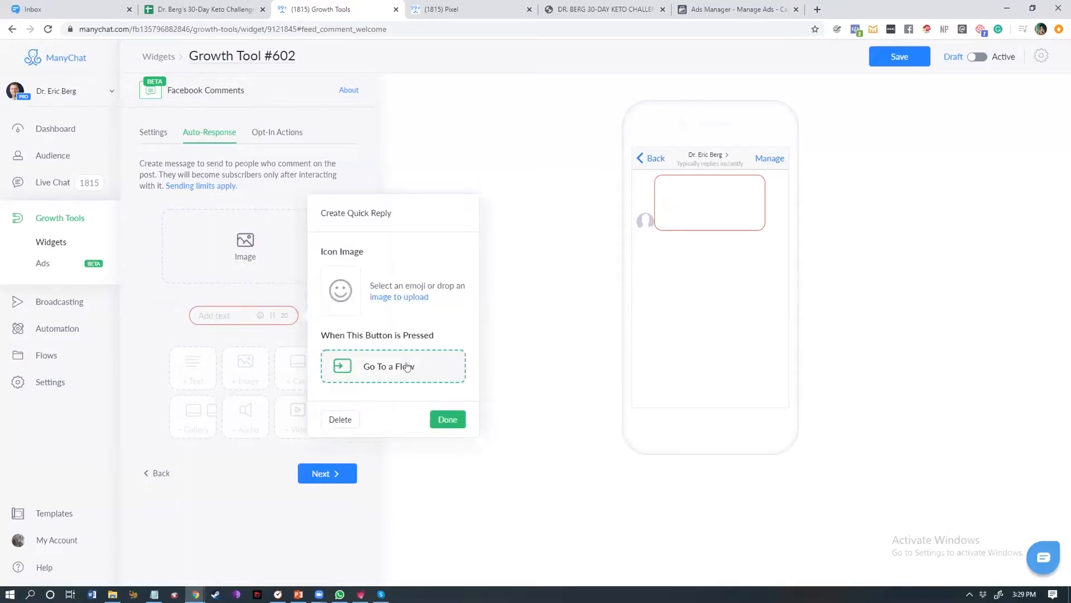
left_click(165, 314)
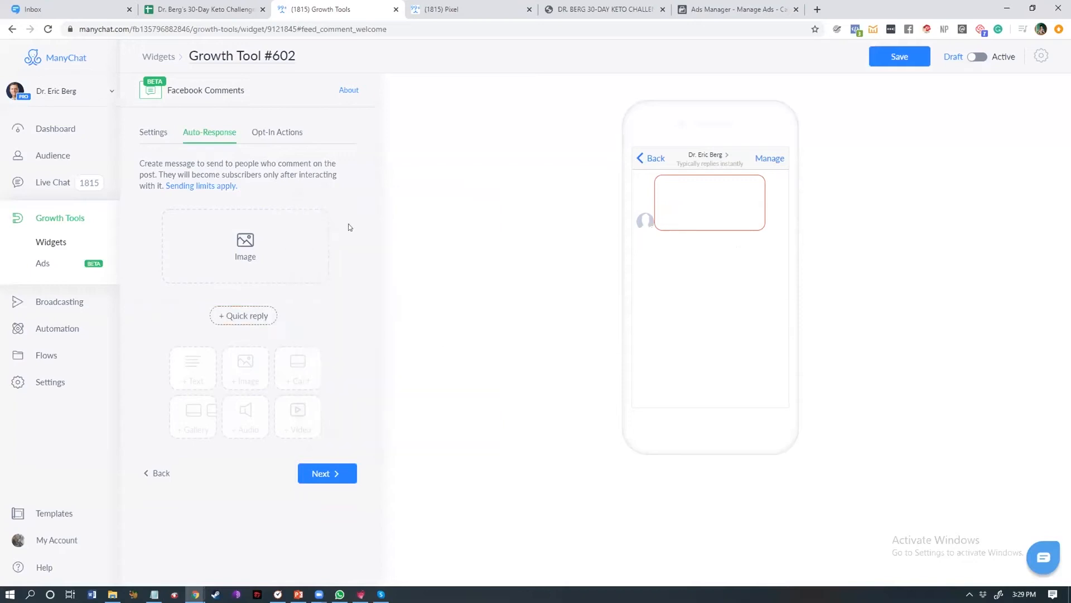
left_click(340, 215)
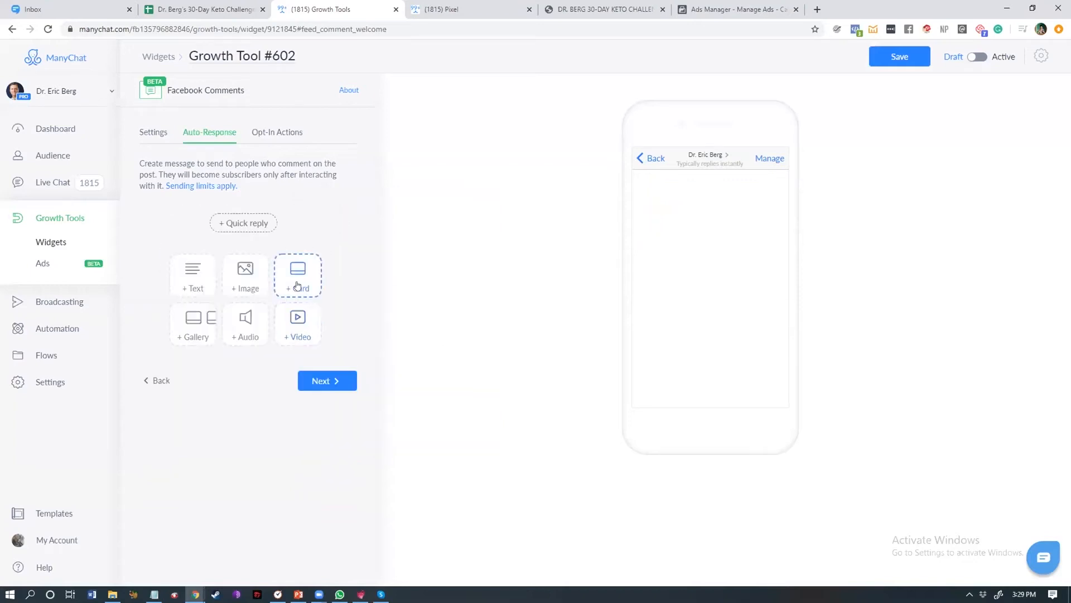
Step: Try card and gallery blocks with different image sizes in the auto-response, deleting each
left_click(297, 285)
left_click(340, 215)
left_click(196, 319)
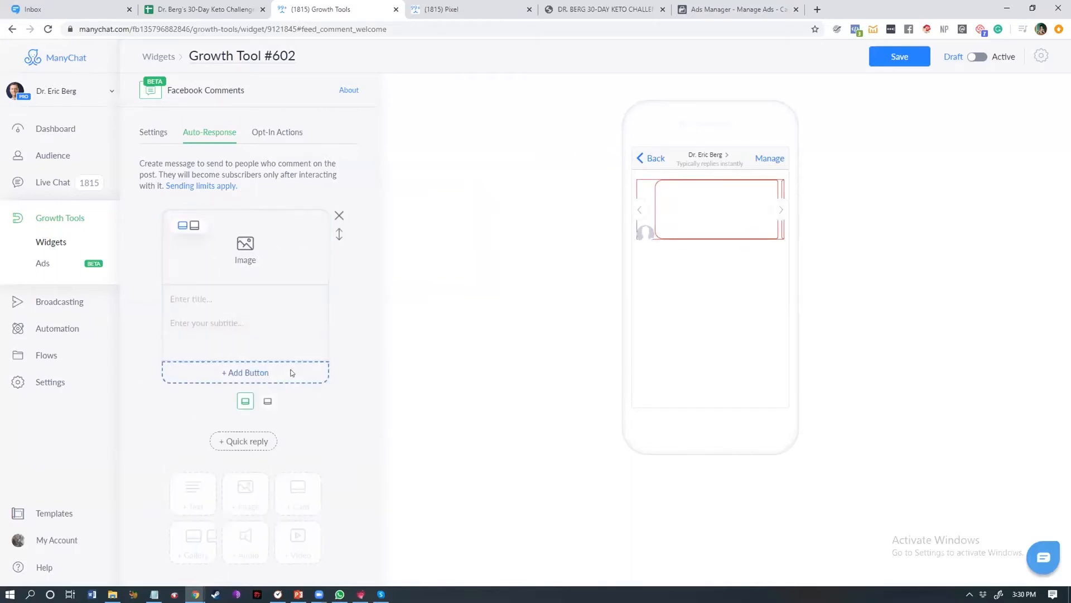
left_click(268, 401)
left_click(224, 402)
left_click(268, 401)
left_click(338, 215)
scroll(309, 362, "down", 1)
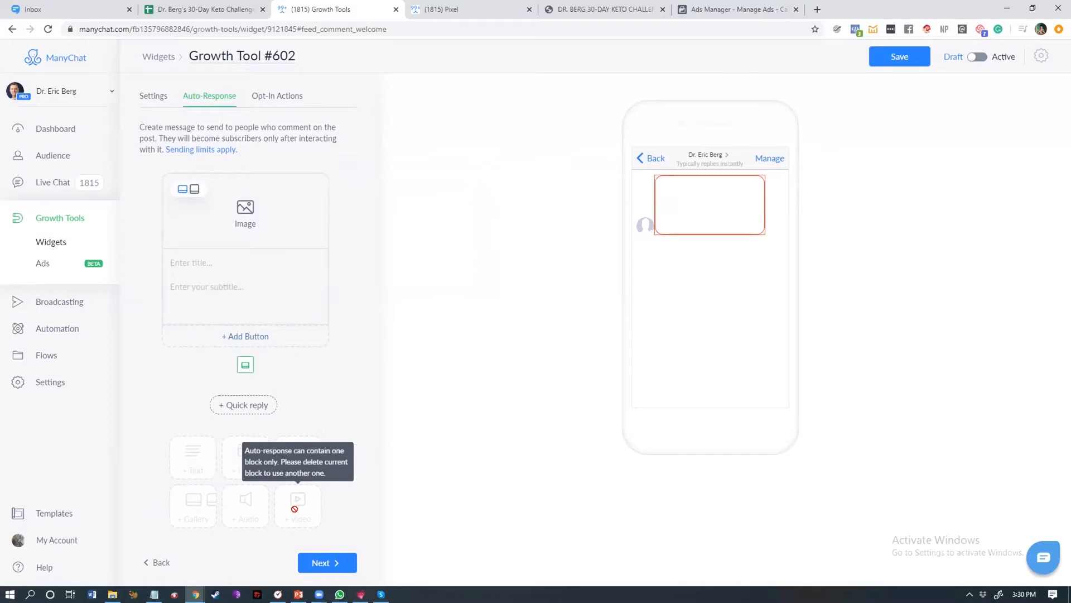
mouse_move(265, 272)
left_click(339, 179)
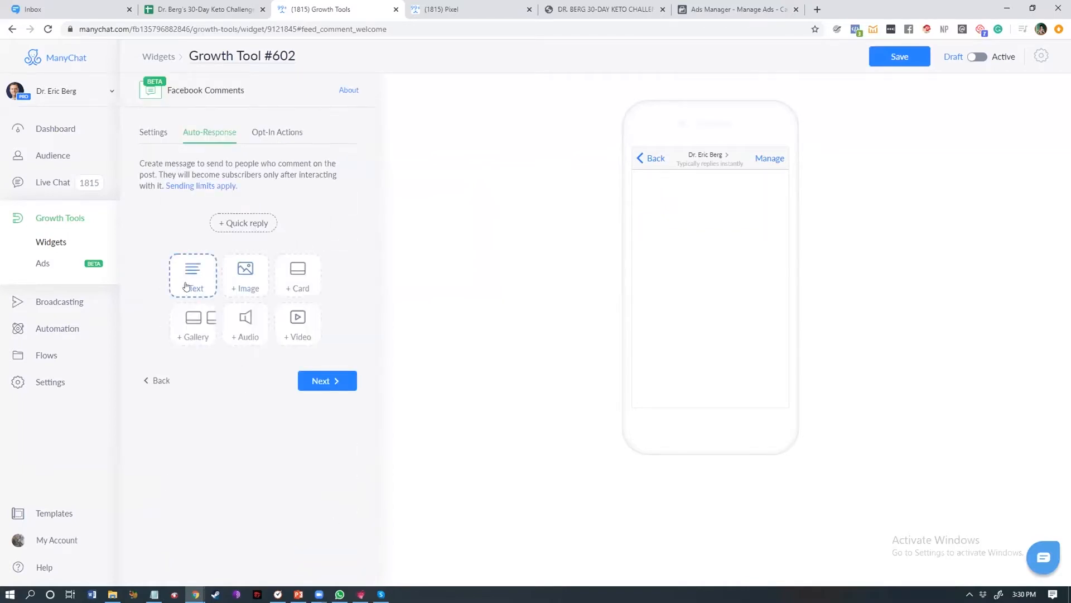
Step: Add a text block with three buttons to the auto-response
left_click(191, 285)
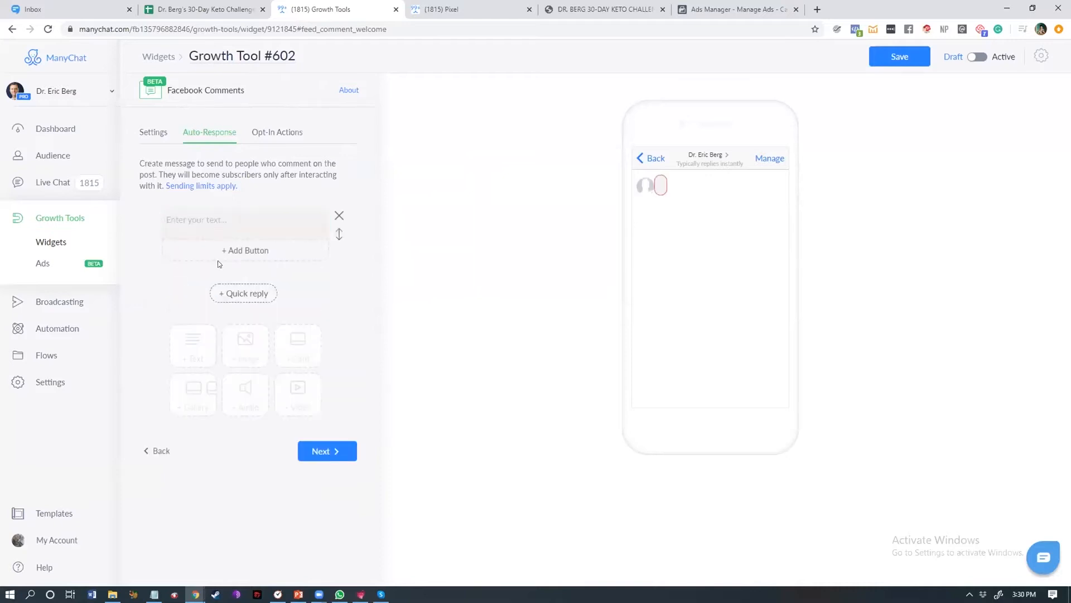
left_click(234, 250)
left_click(234, 277)
left_click(232, 297)
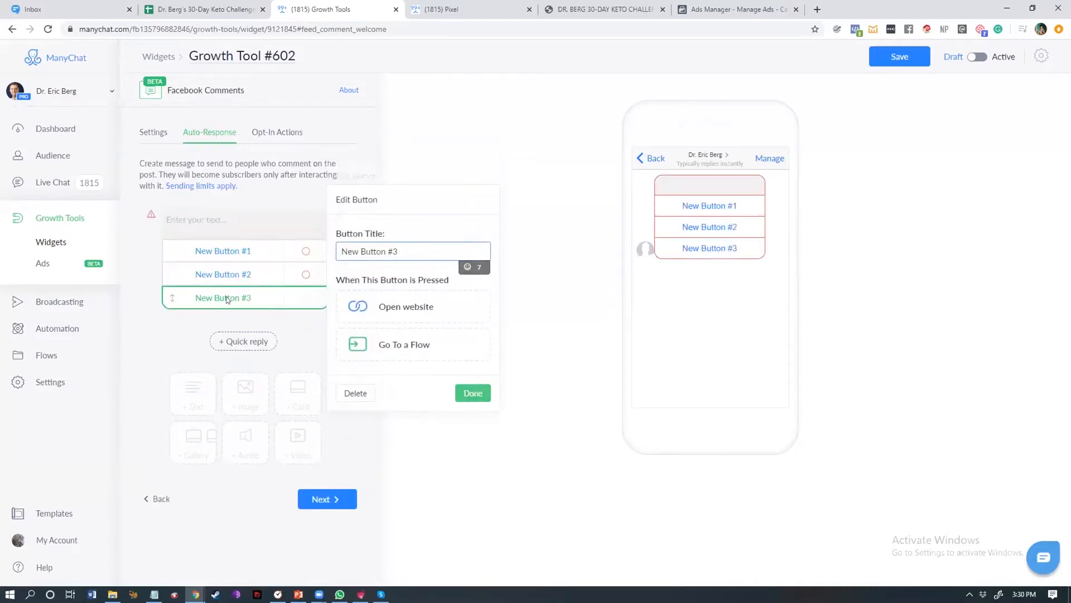
Step: Write the message 'Thank you for adding your thoughts to the conversation!' and 'Would you like to receive additional content from me, via Messenger?'
left_click(246, 214)
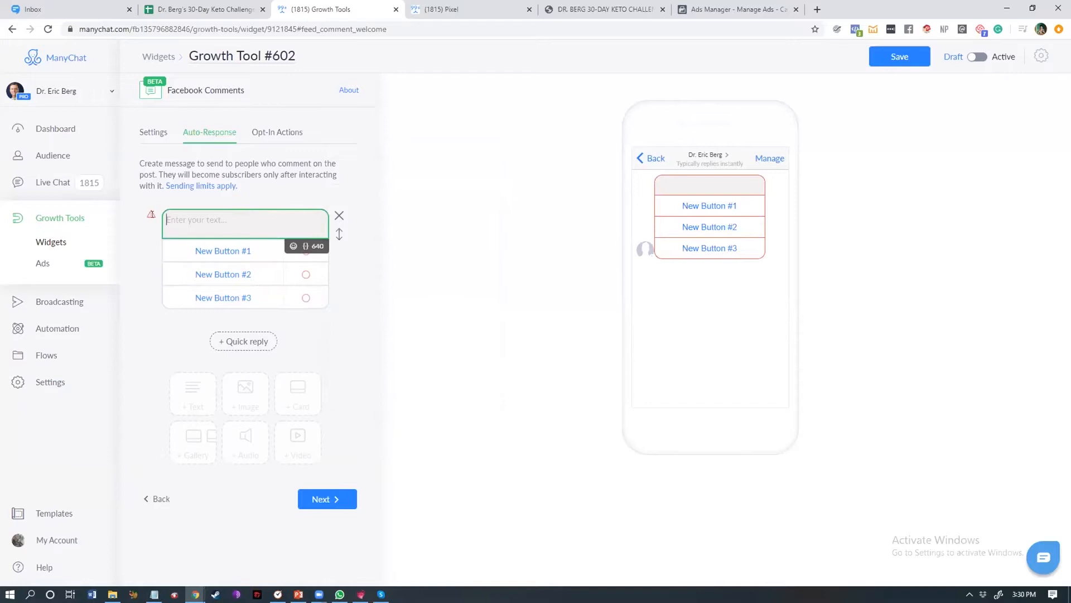
left_click(154, 594)
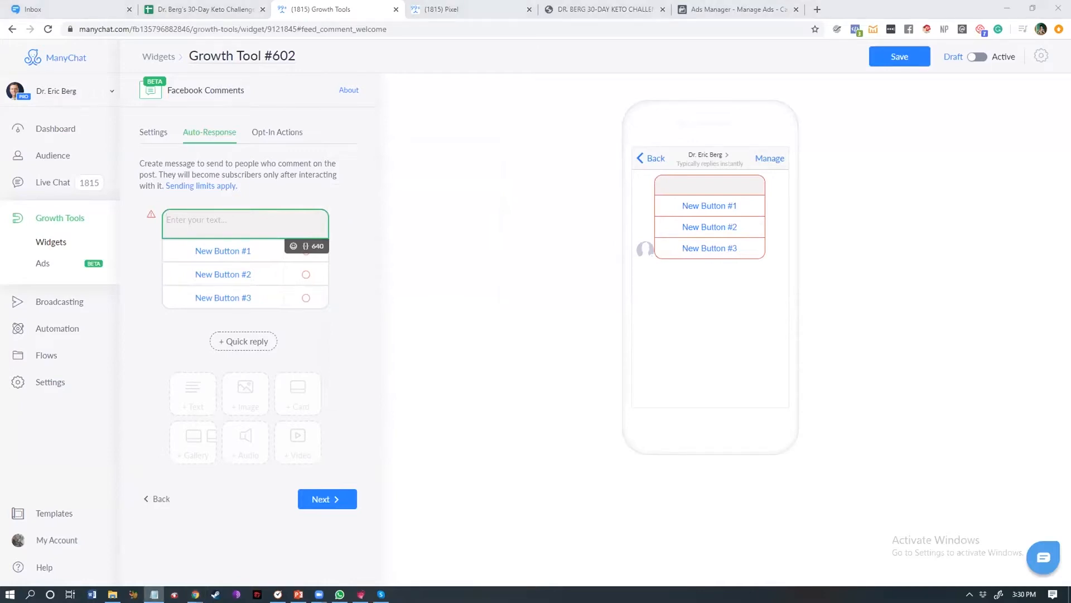
left_click(248, 221)
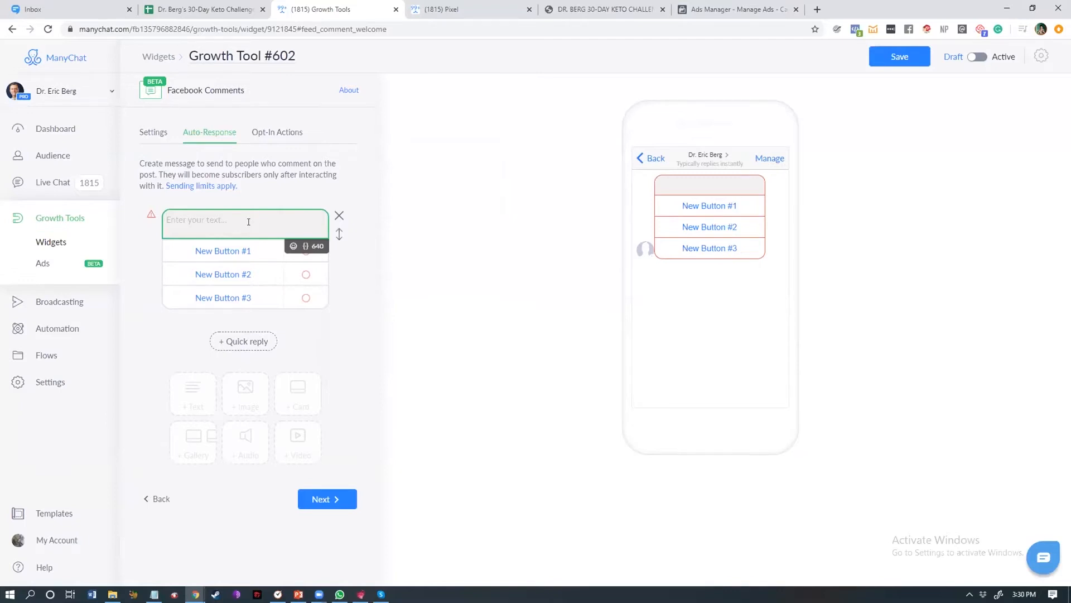
type("Thank you for adding your thoughts to the conversation!")
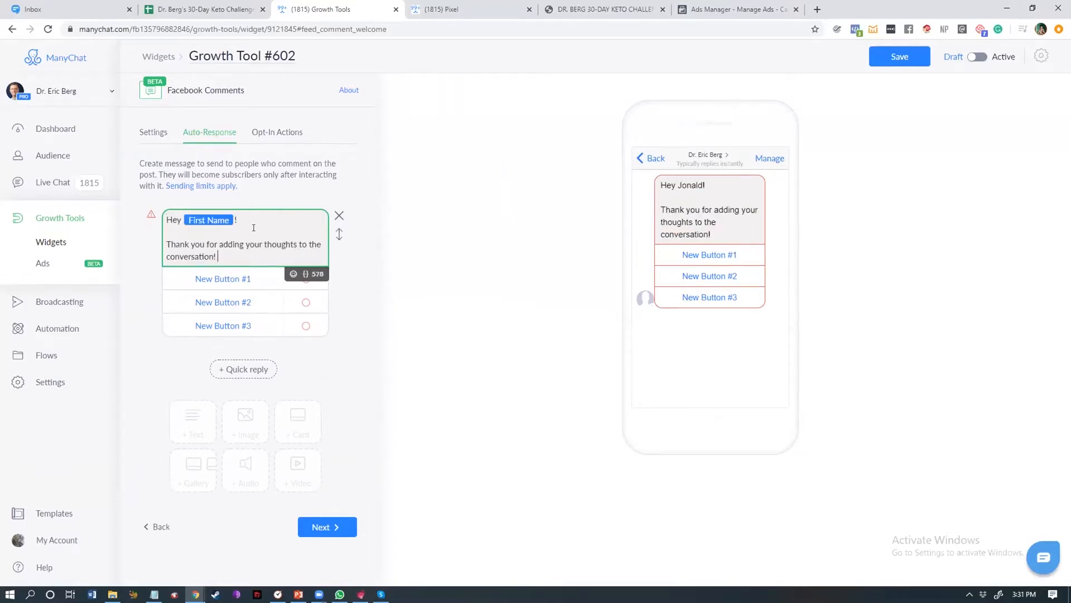
key("Return")
key("Return")
type("Would you like to reci")
key("BackSpace")
type("eive additional content from me, via Messenger?")
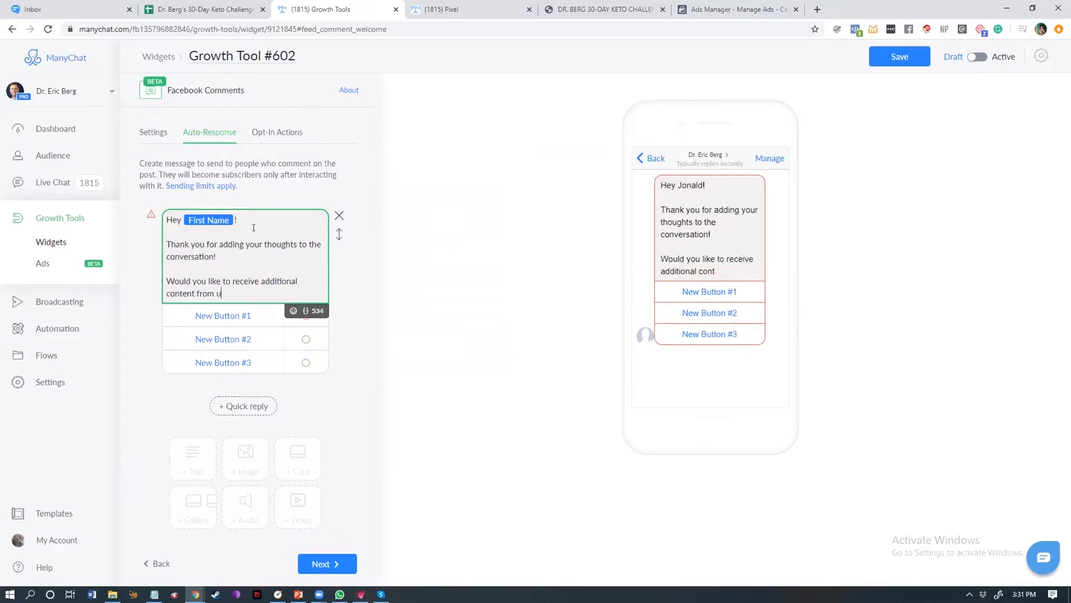
Step: Add the line 'Click the options below or type a reply to start' ending with a pointing-hand emoji
key("Return")
key("Return")
type("Clcik th")
key("BackSpace")
key("BackSpace")
key("BackSpace")
key("BackSpace")
key("BackSpace")
key("BackSpace")
type("ick ")
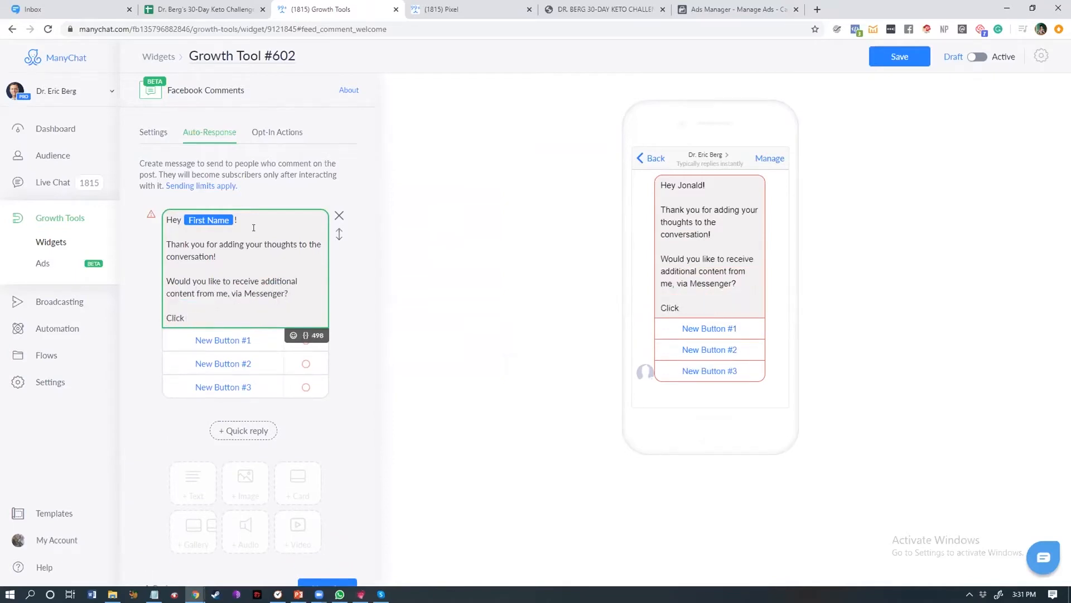
type("the options below ty")
key("BackSpace")
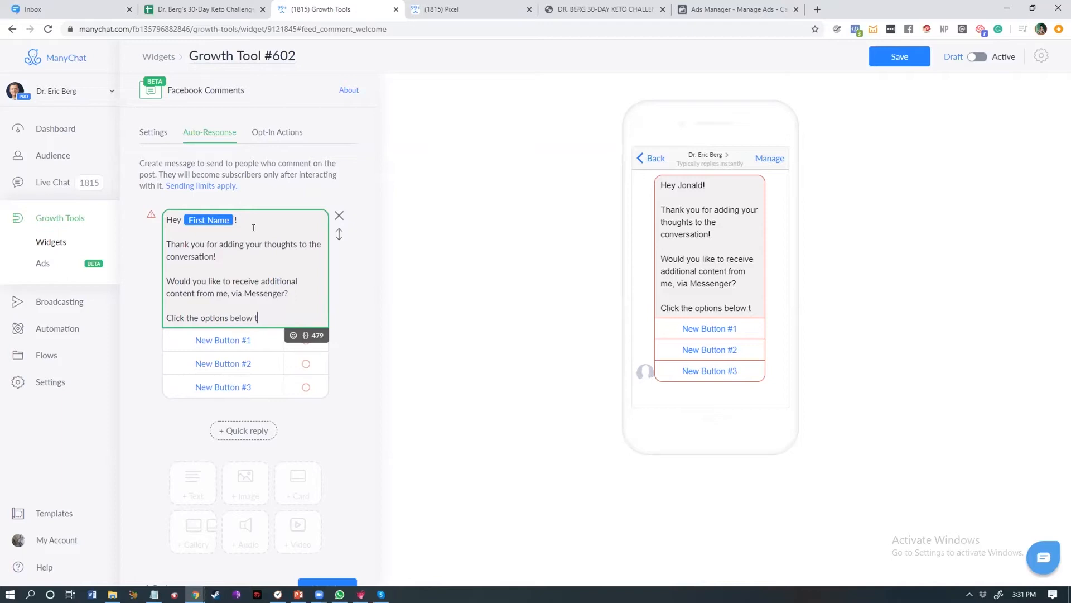
key("BackSpace")
type("or typea")
key("BackSpace")
type("a reply to start")
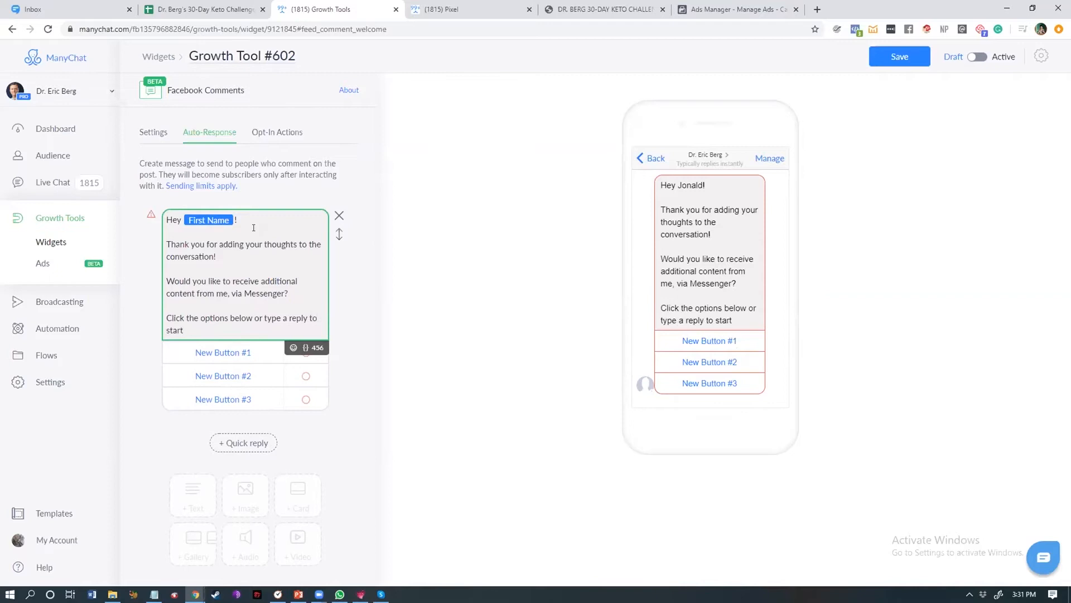
left_click(293, 347)
left_click(176, 433)
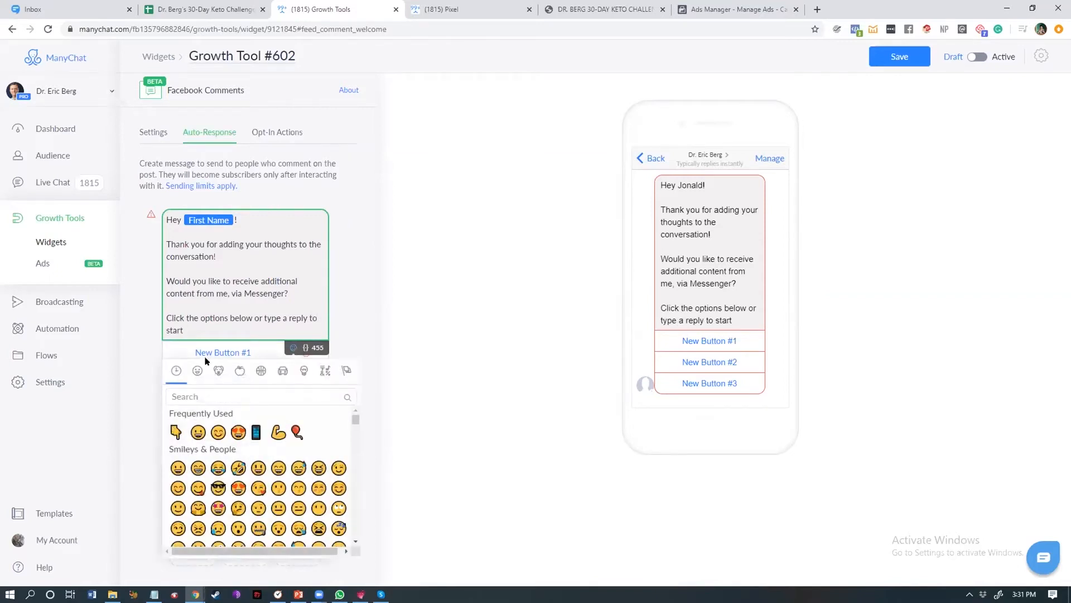
Step: Rename the first button to 'Ketosis'
left_click(236, 355)
left_click_drag(411, 301, 181, 359)
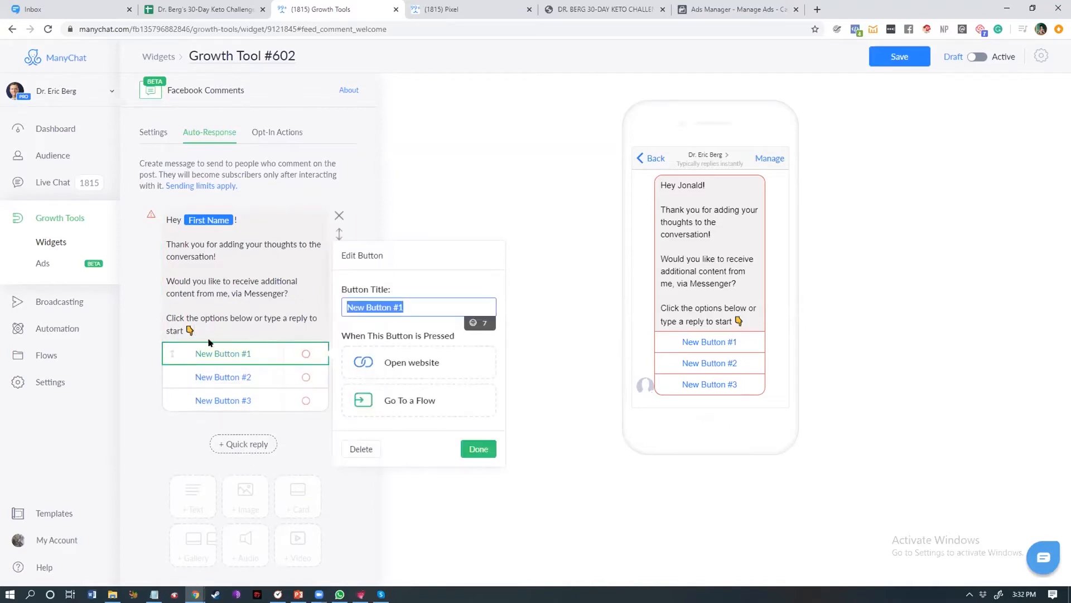
type("Ketosis")
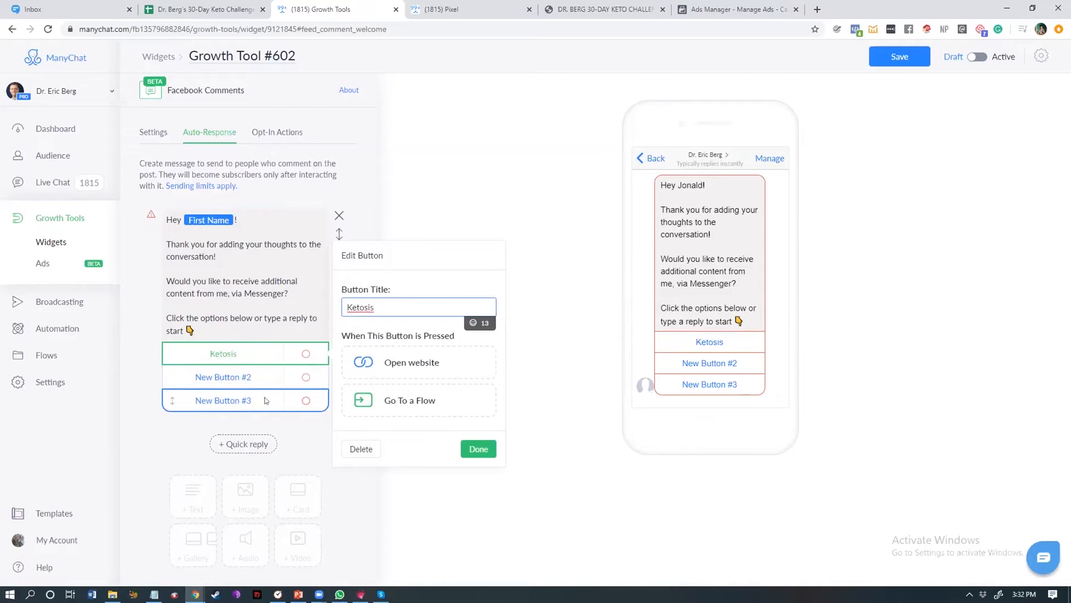
left_click(341, 338)
Step: Rename the second button to 'If Basics'
left_click(234, 377)
triple_click(378, 326)
type("Uf VB")
key("ctrl+a")
type("If b")
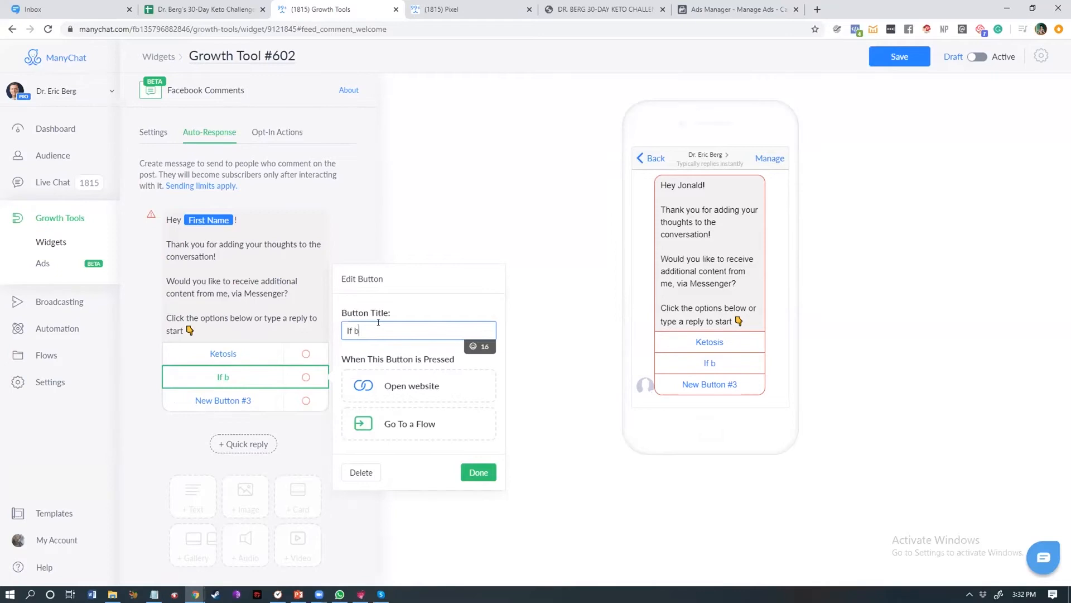
key("BackSpace")
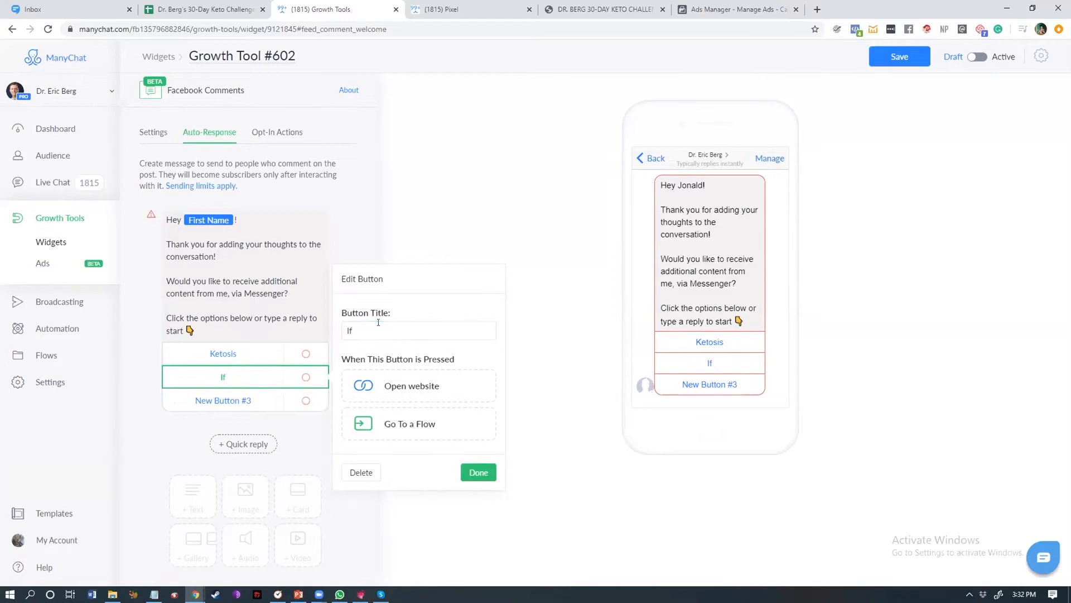
left_click(389, 324)
type("Basics")
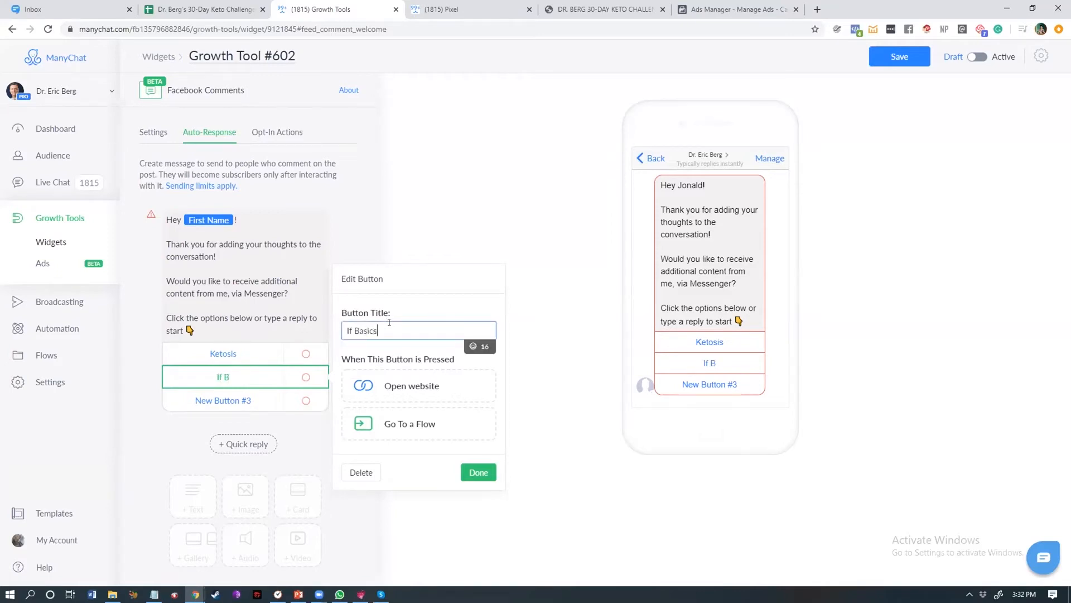
Step: Rename the third button to 'Eating Hacks'
left_click(243, 401)
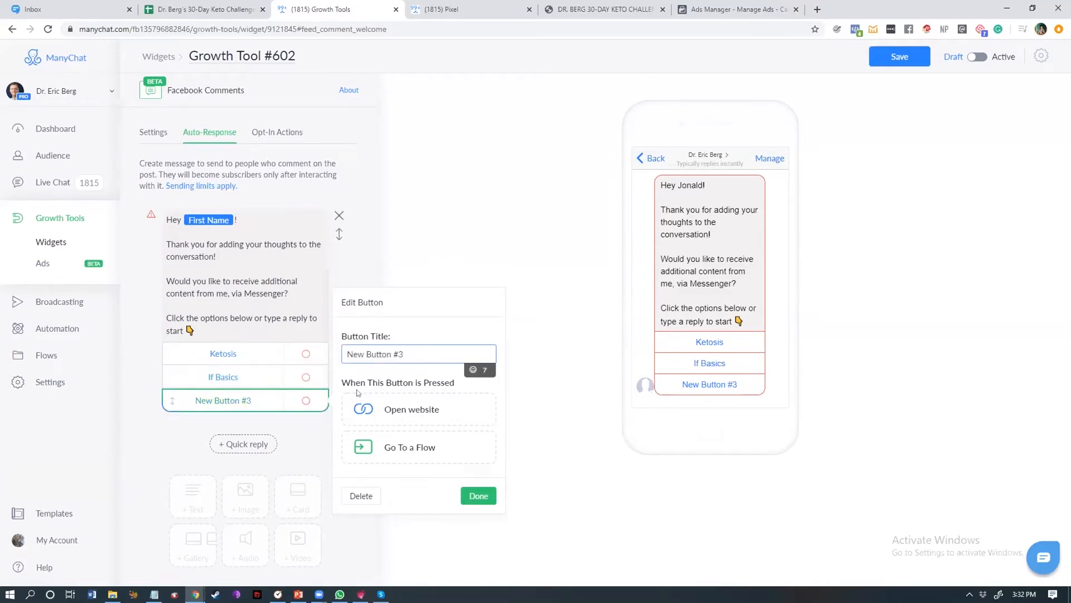
triple_click(391, 354)
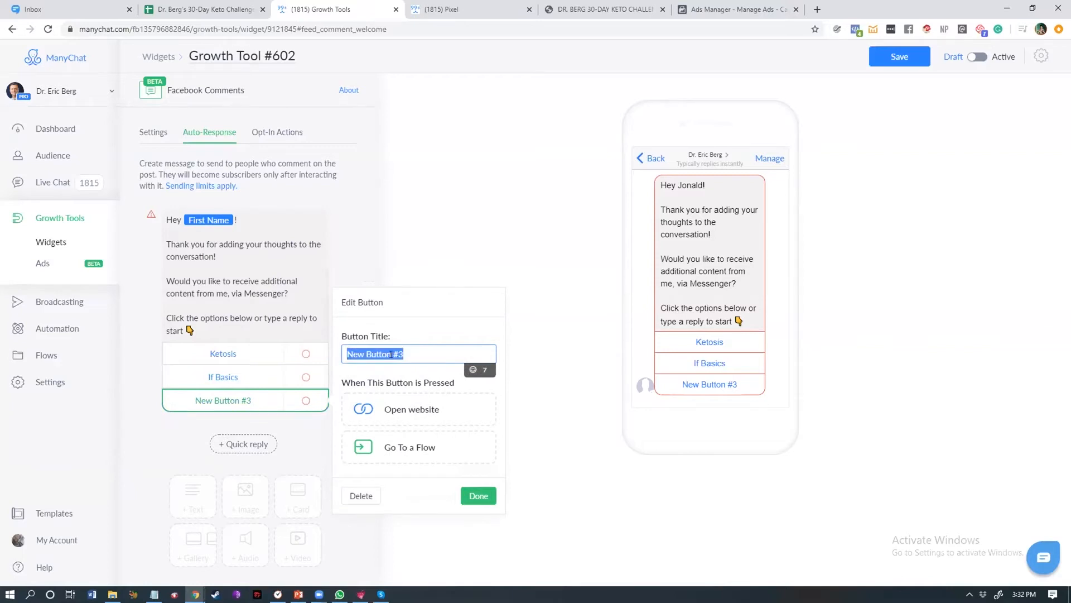
type("Eating Hackx")
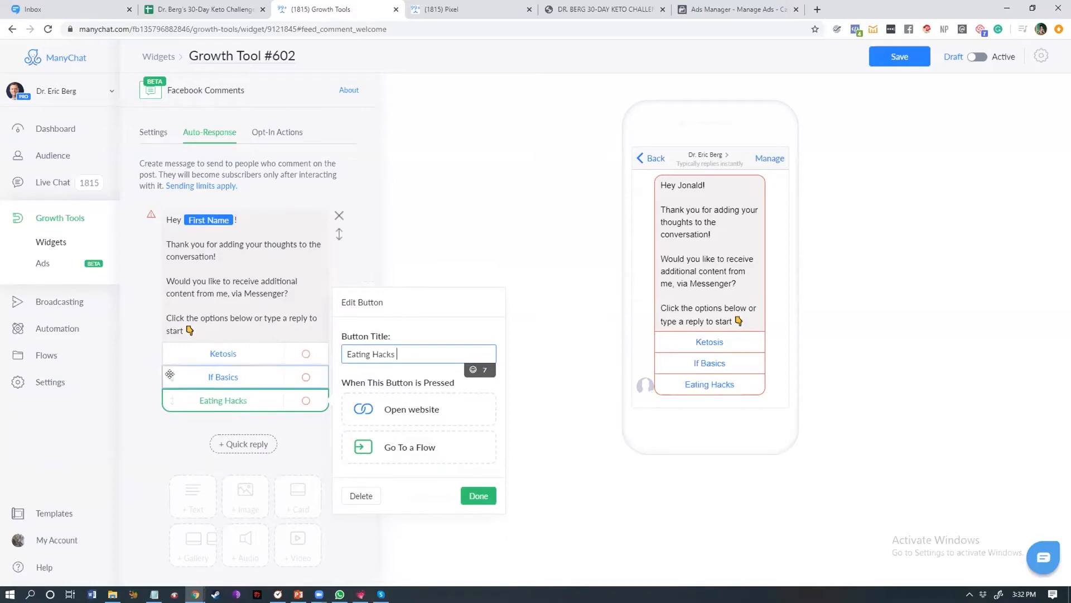
Step: Rename the second button to 'I/F Basics'
left_click(224, 376)
key("BackSpace")
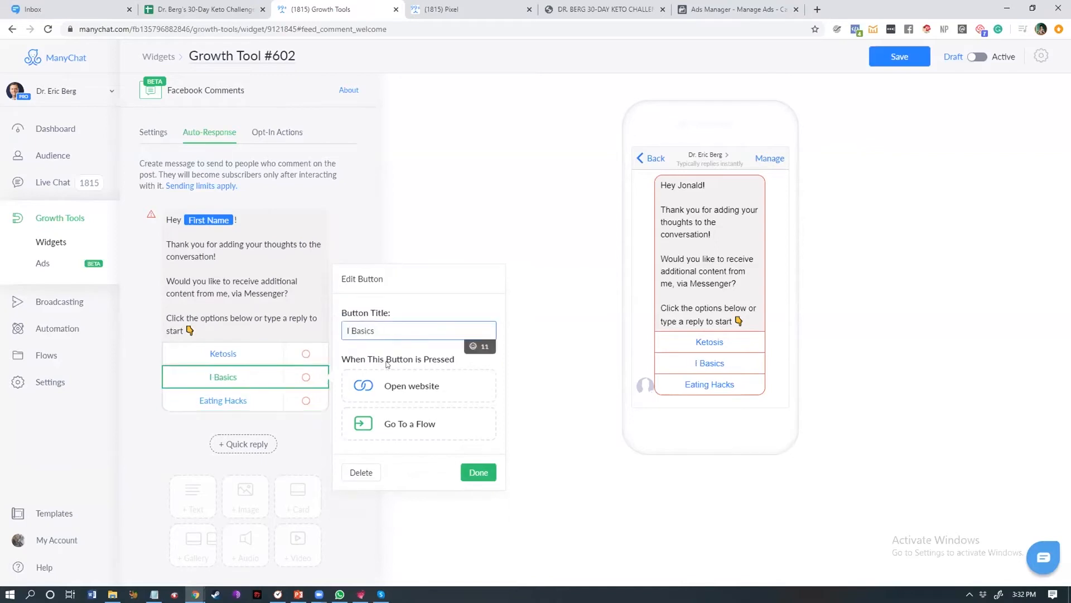
type("/F")
Step: Open the Ketosis button and set its press action to Go To a Flow
left_click(223, 353)
left_click(237, 379)
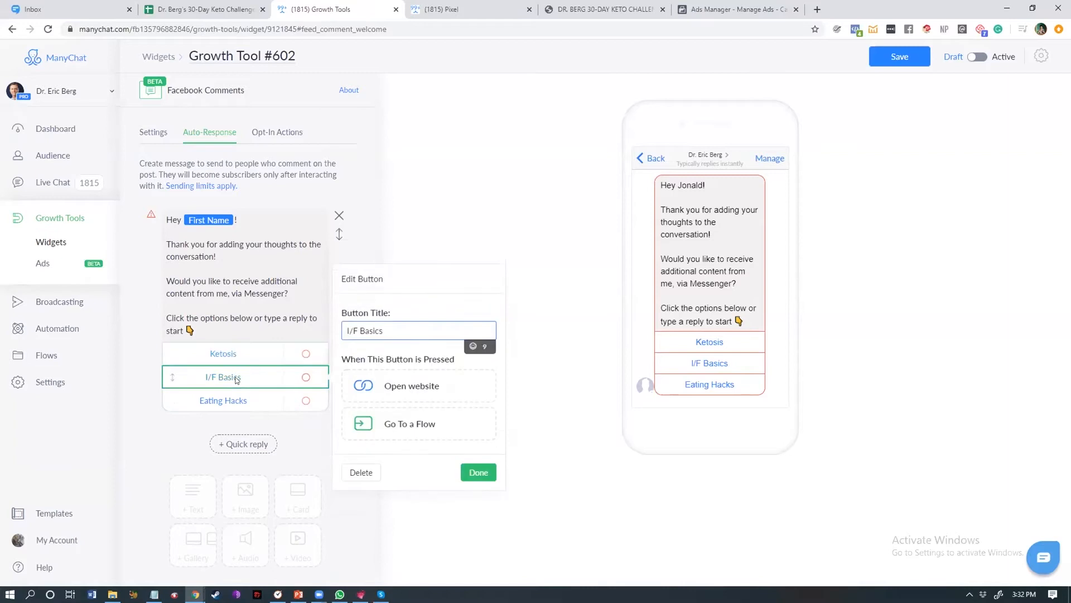
left_click(218, 400)
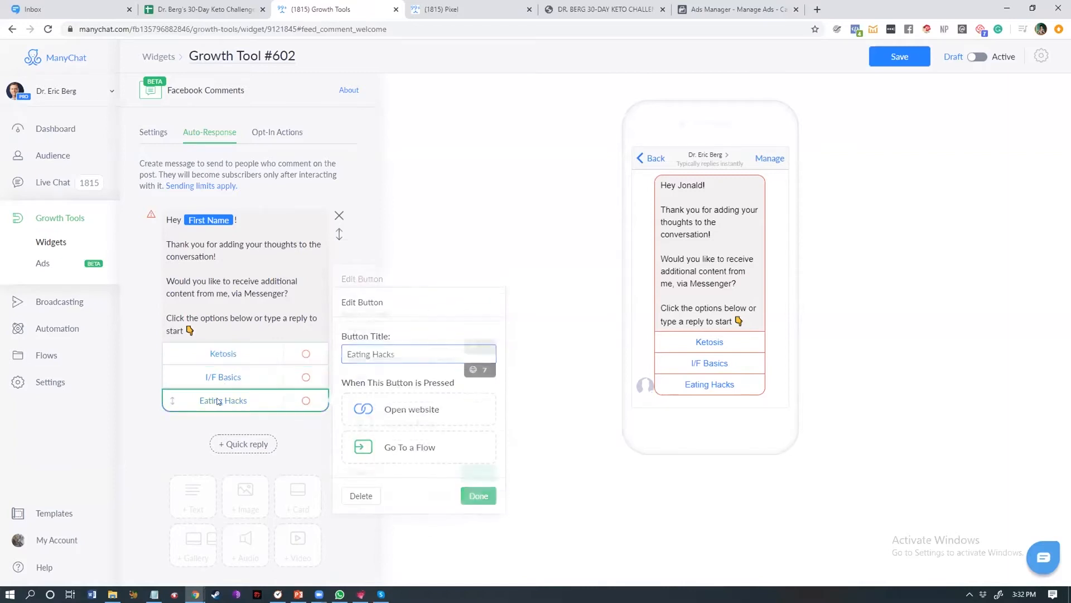
left_click(217, 357)
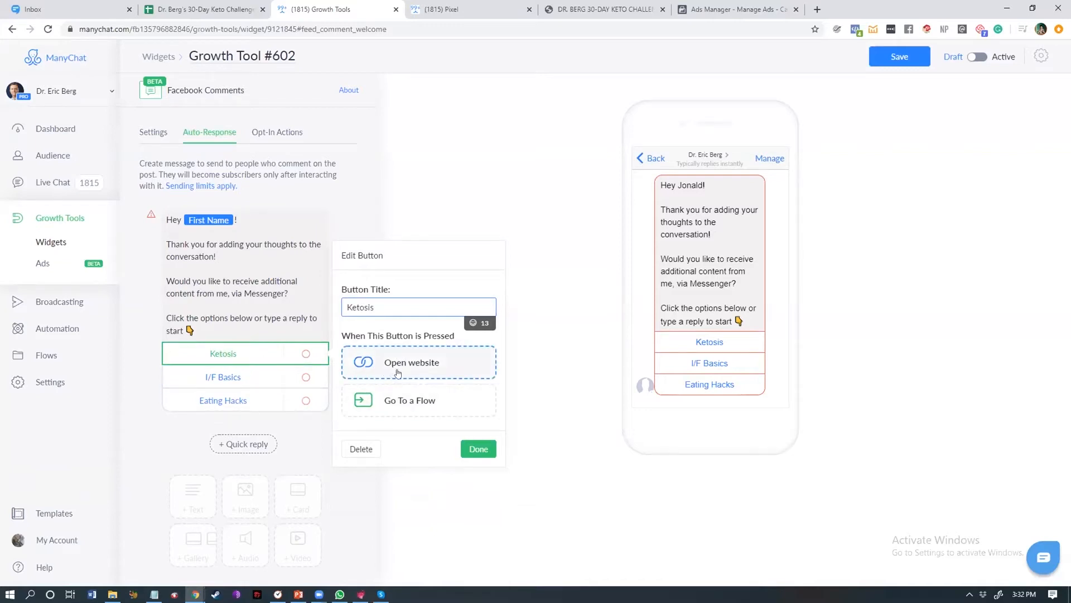
left_click(416, 406)
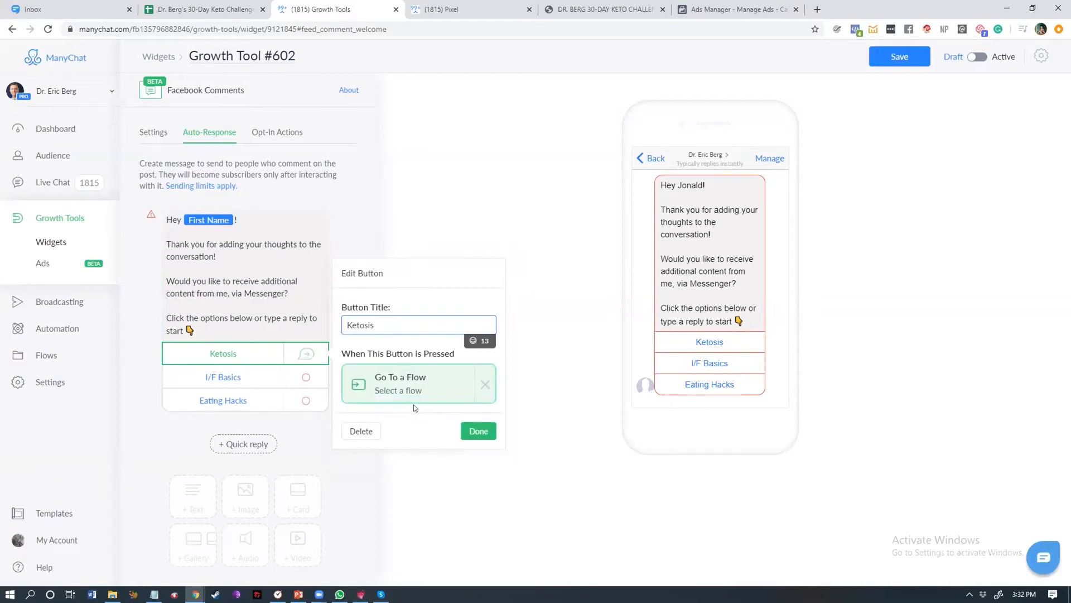
Step: Copy the name of the 'Message is keto course' flow from the Main Menu's keto mini-course item in the other tab
left_click(447, 7)
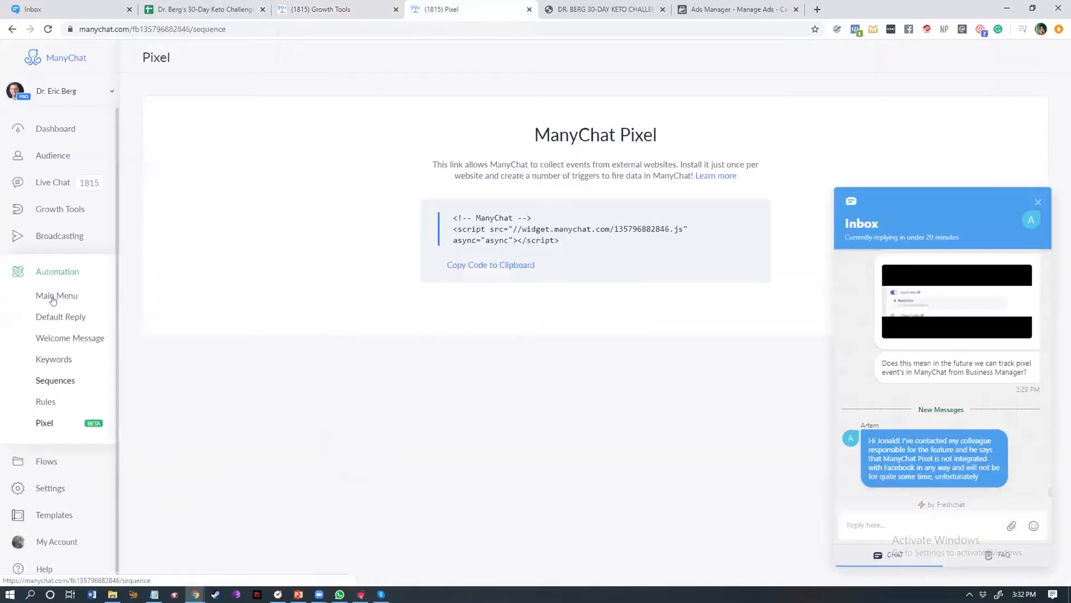
left_click(62, 295)
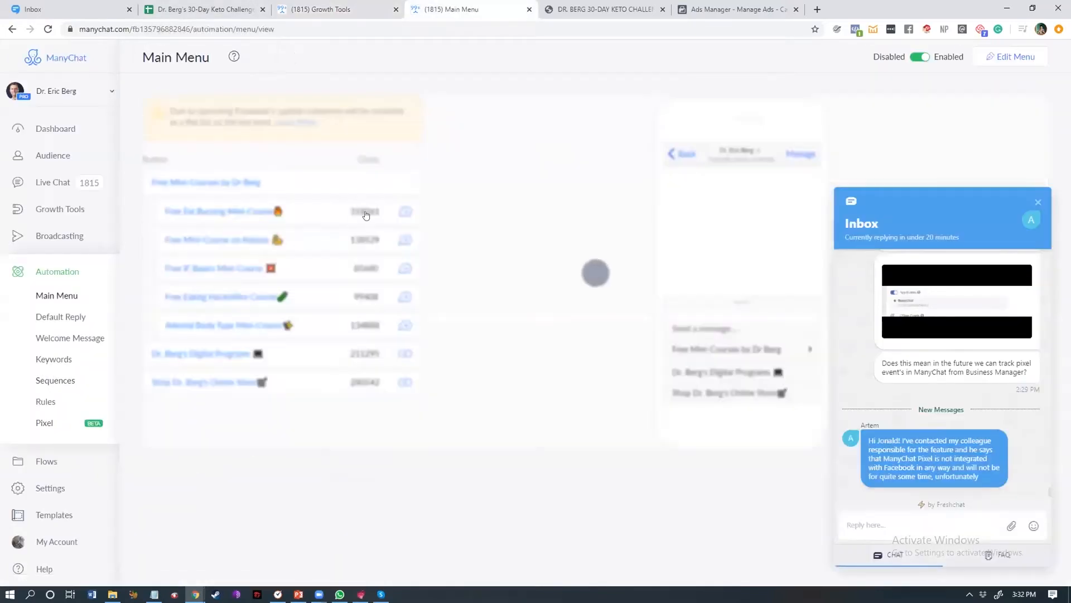
left_click(404, 212)
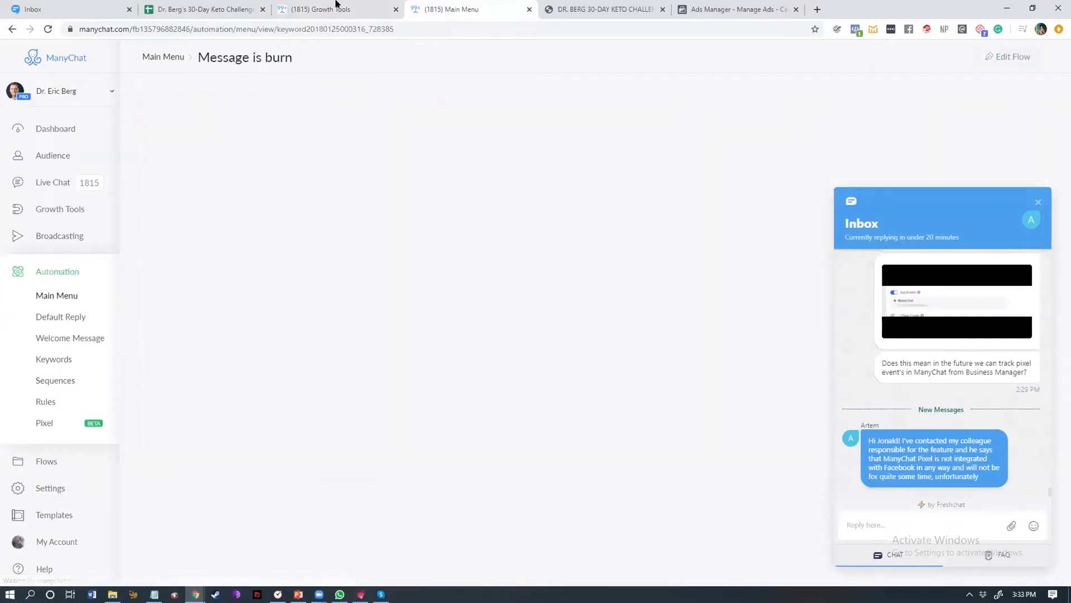
left_click(337, 8)
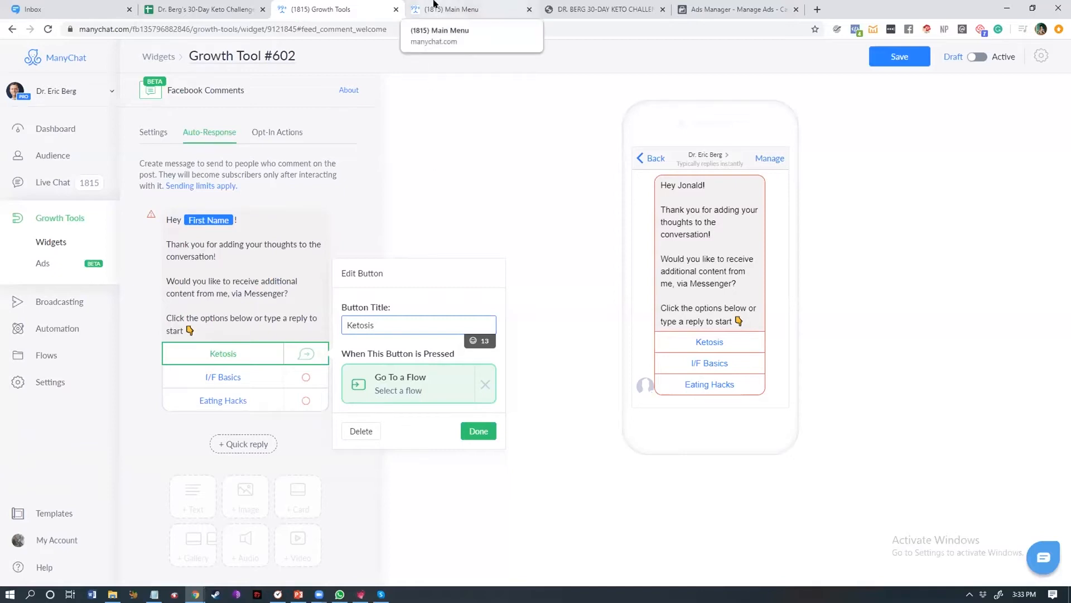
left_click(435, 4)
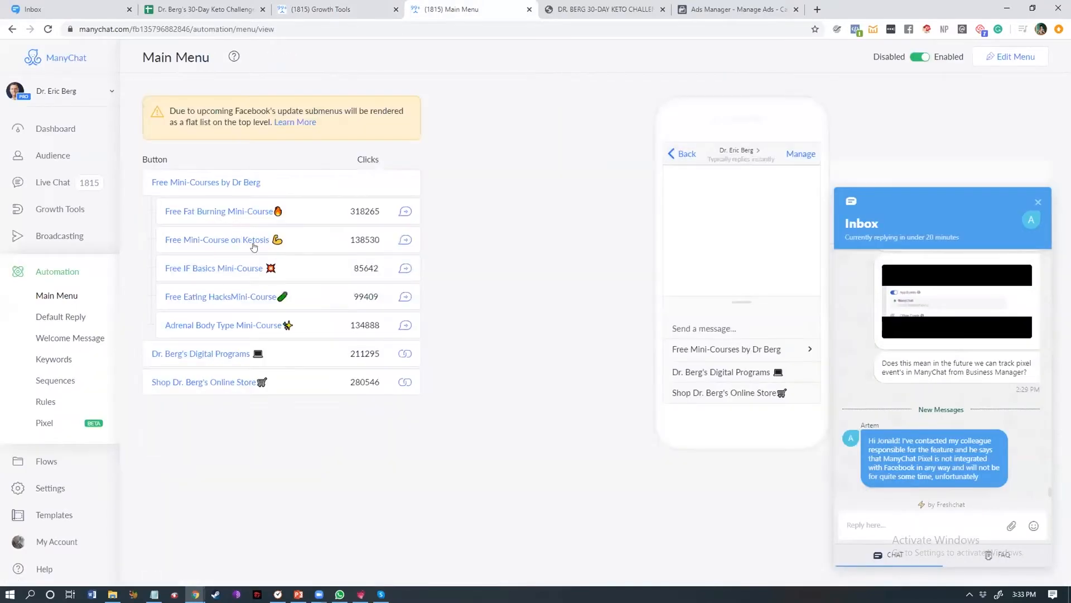
left_click(398, 239)
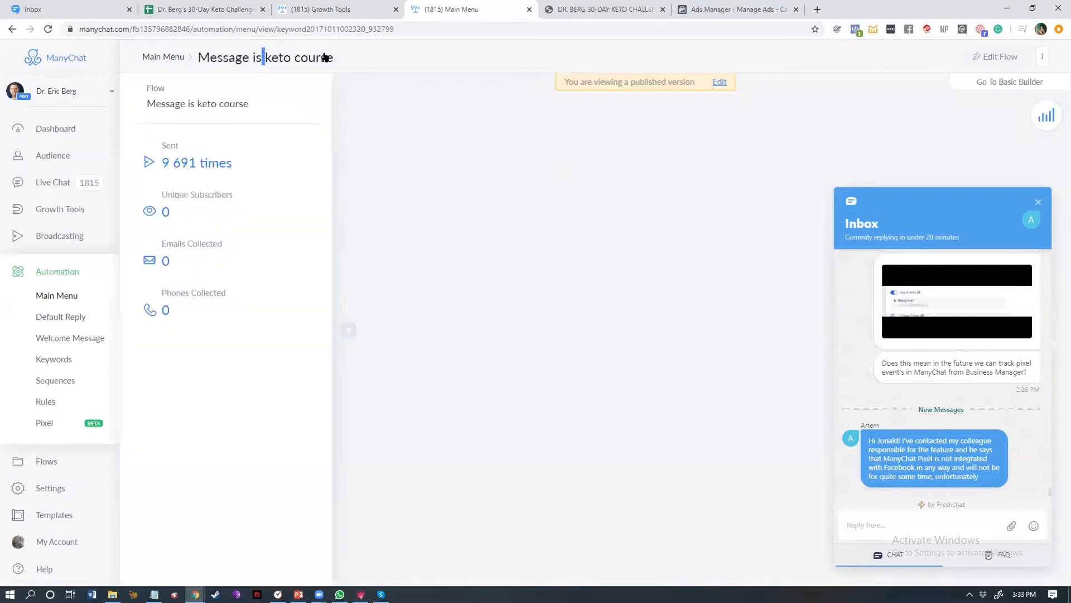
key("ctrl+a")
key("ctrl+c")
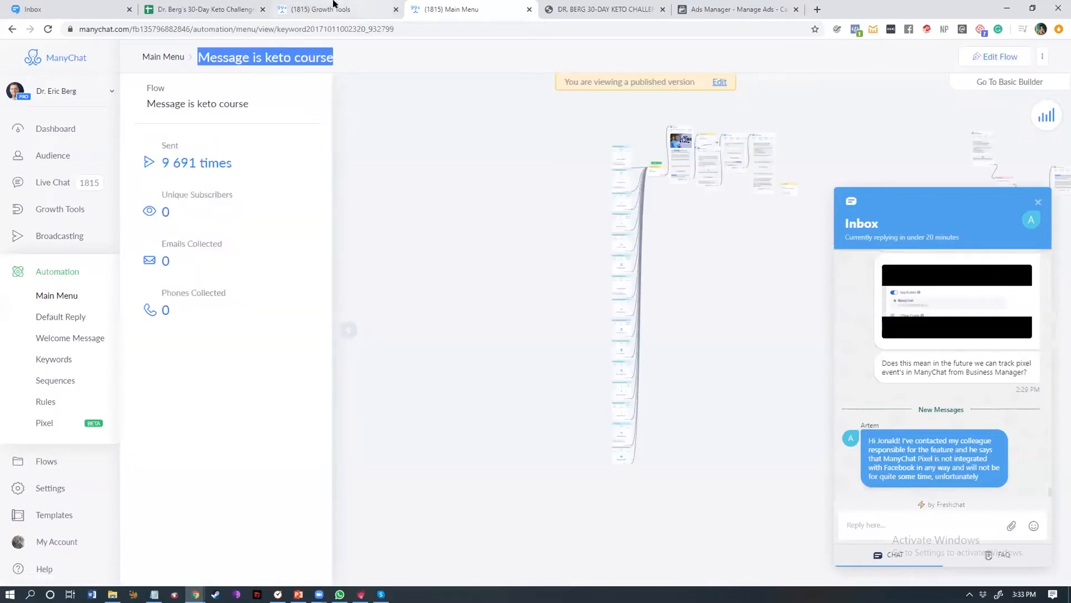
left_click(321, 9)
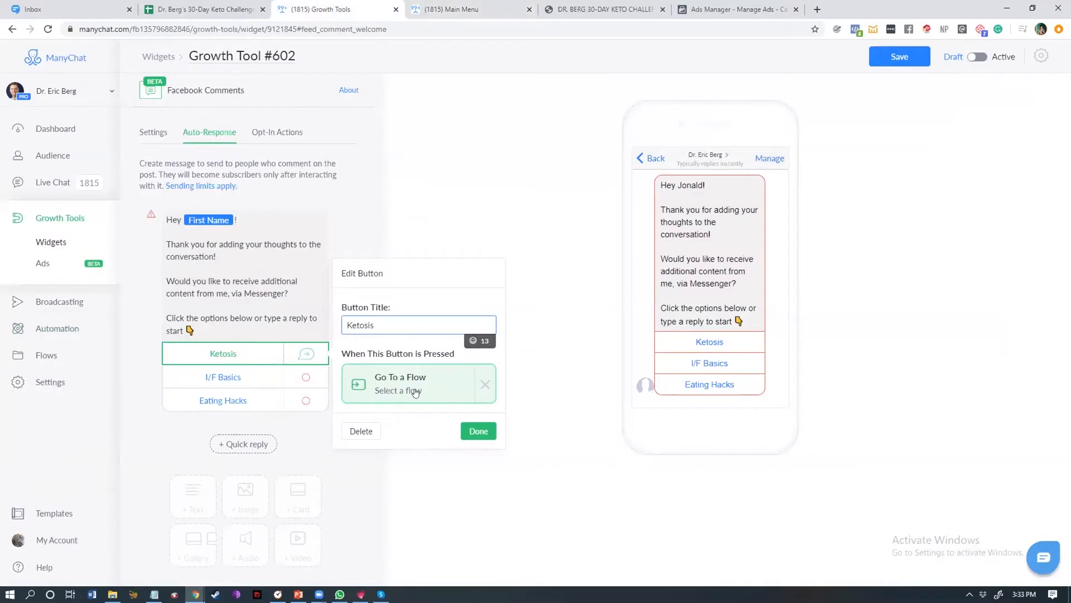
Step: Attach the 'Message is keto course' flow to the Ketosis button by searching for its pasted name
left_click(377, 390)
key("ctrl+v")
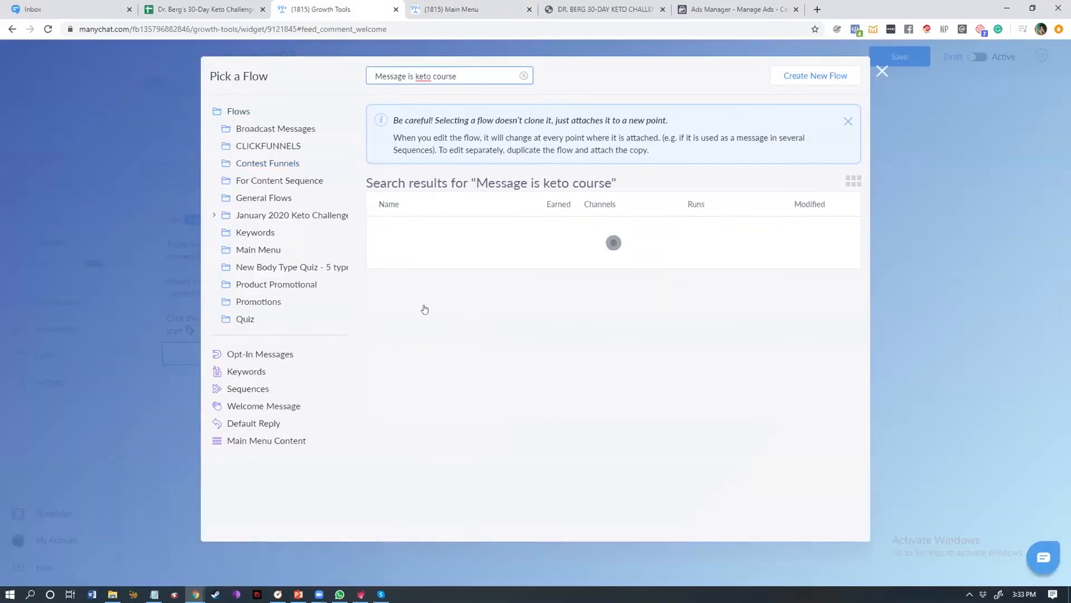
left_click(453, 281)
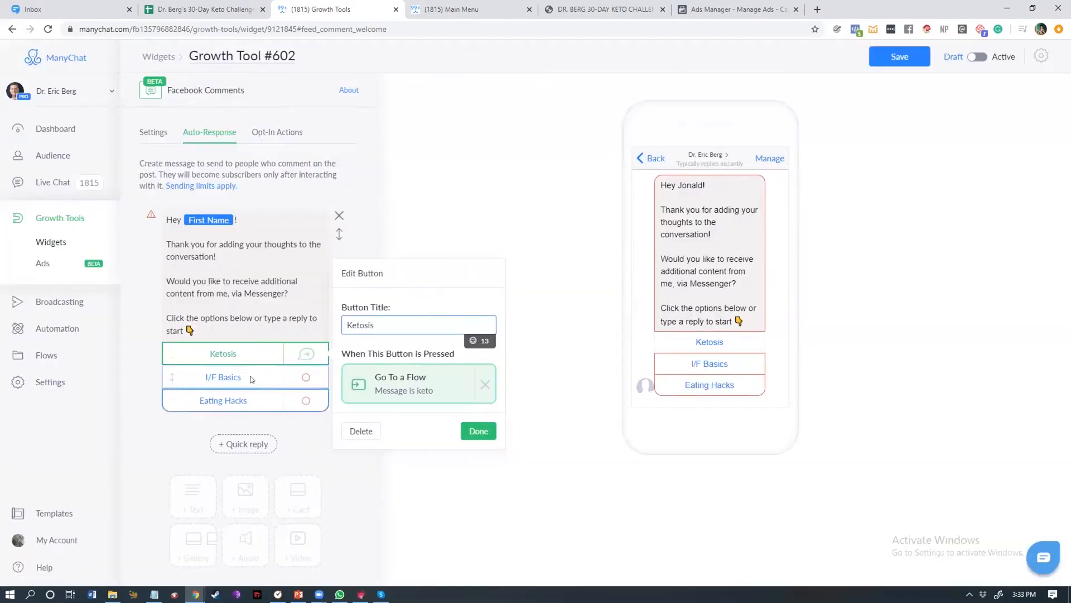
Step: Link the I/F Basics button to the 'Message is IF Basics' flow
left_click(258, 380)
key("ctrl+Tab")
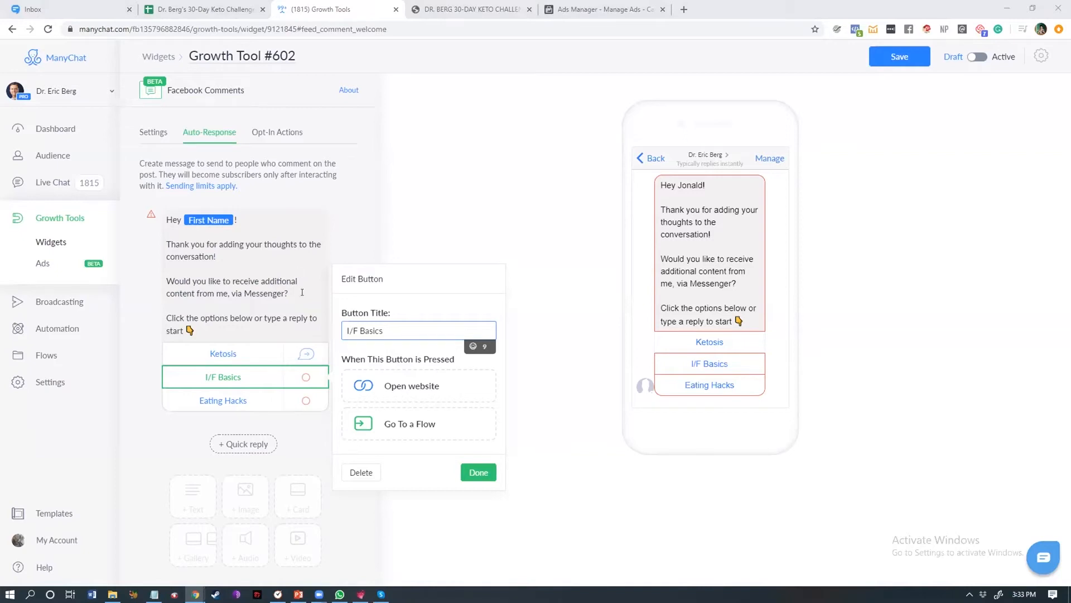
left_click(368, 416)
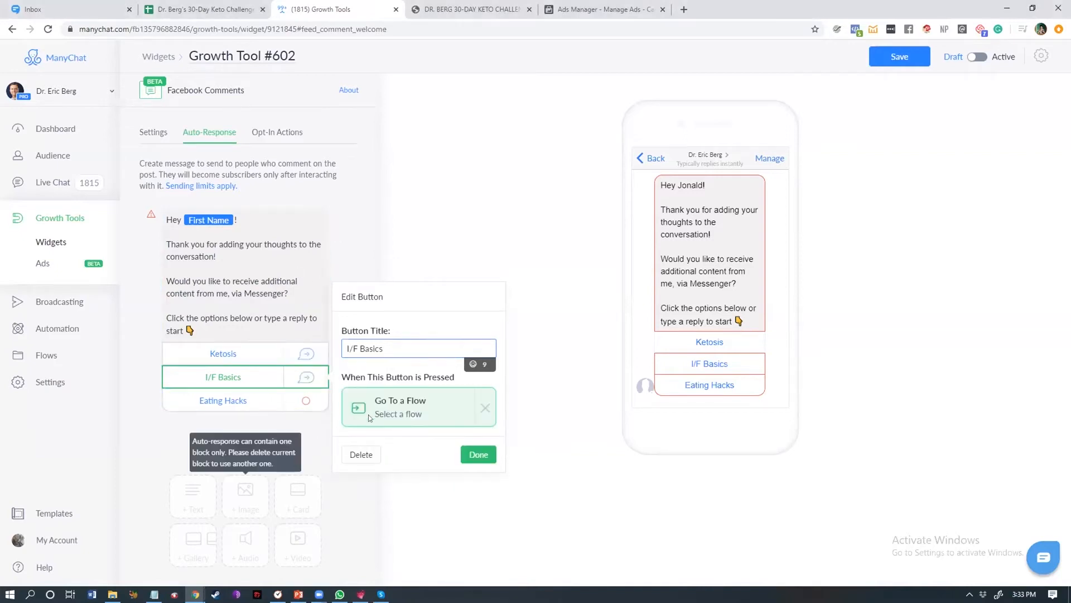
left_click(393, 415)
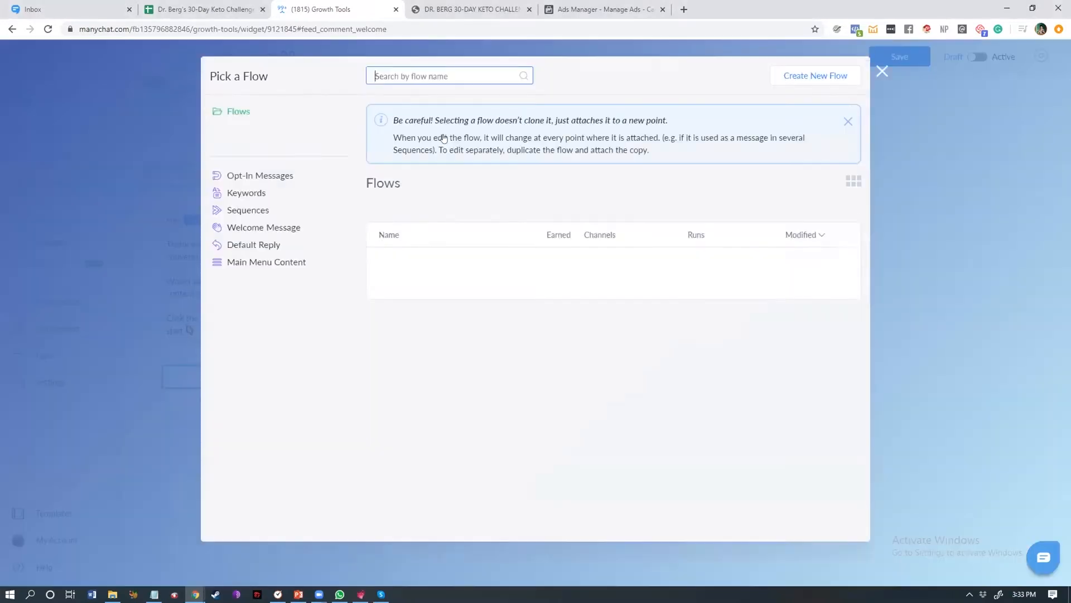
type("Message is IF Basics")
left_click(460, 258)
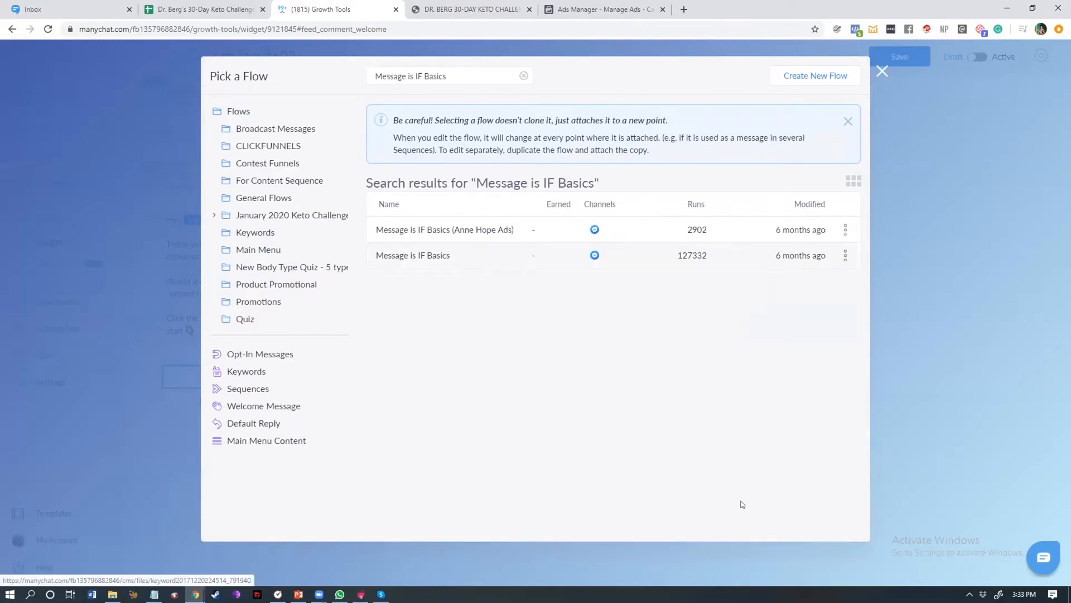
left_click(744, 521)
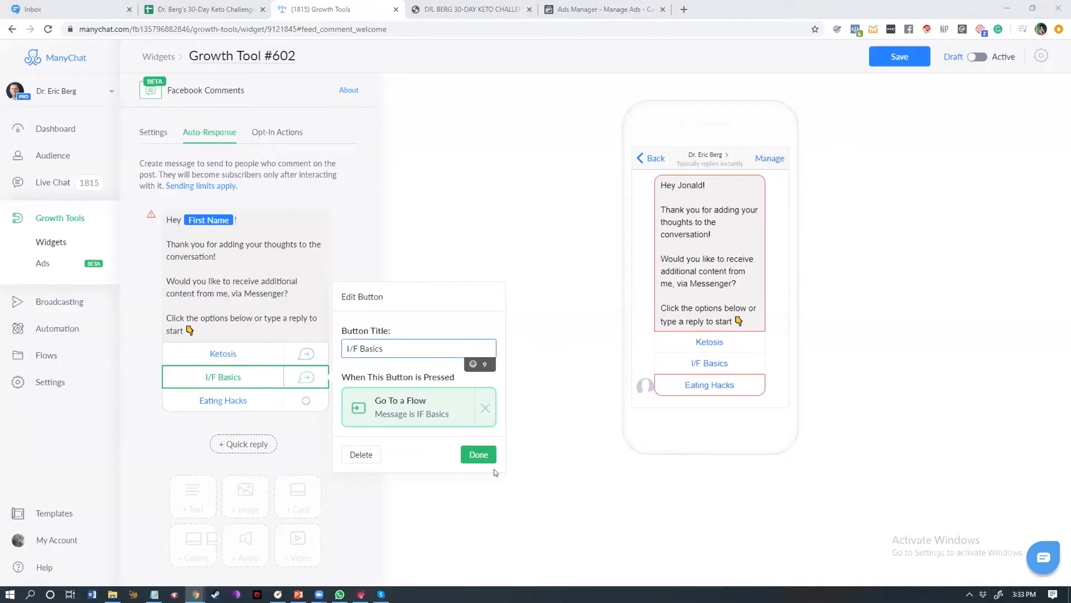
Step: Link the Eating Hacks button to the 'Message is HACK, hack' flow
left_click(219, 400)
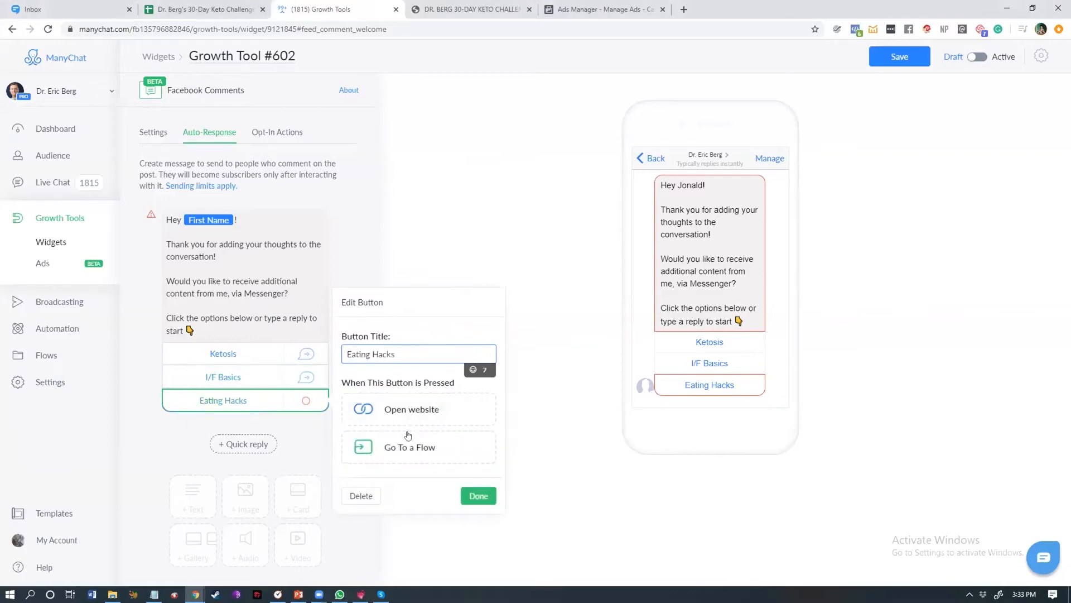
left_click(408, 452)
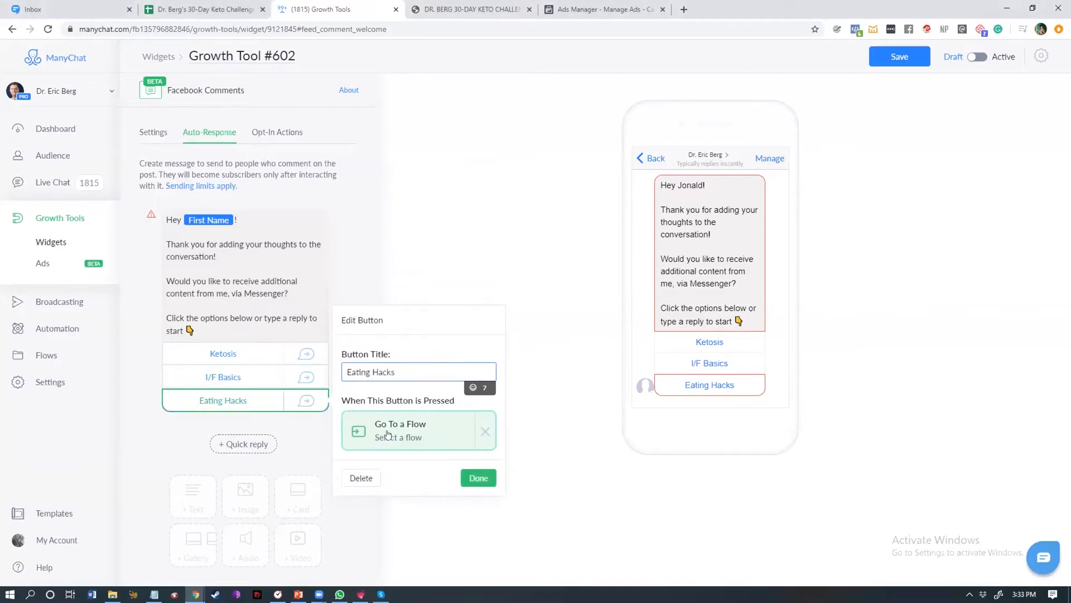
left_click(388, 434)
type("Message is HACK, hack")
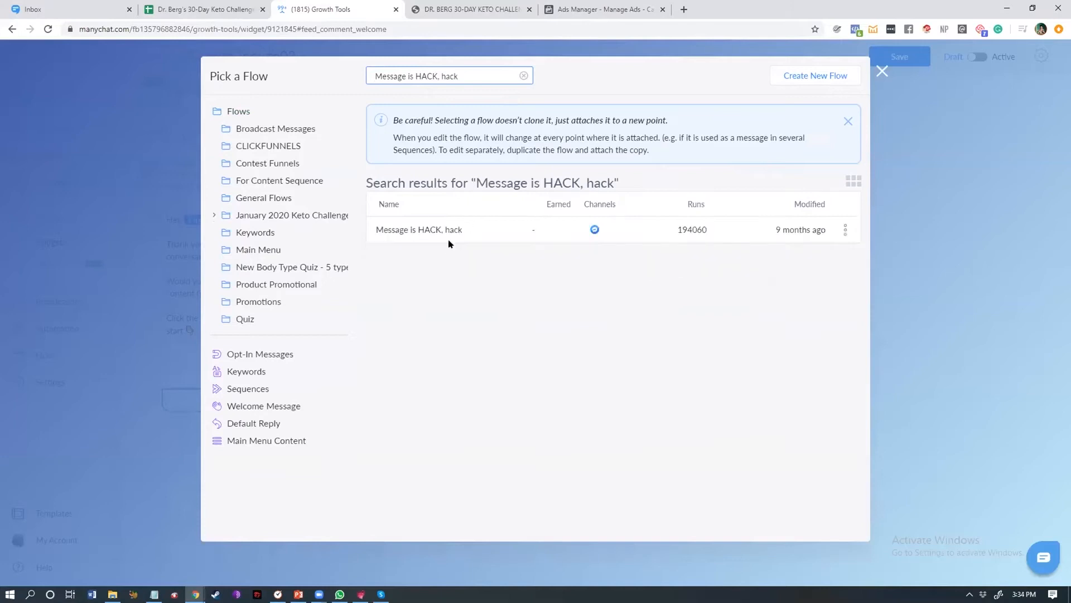
left_click(449, 240)
left_click(742, 522)
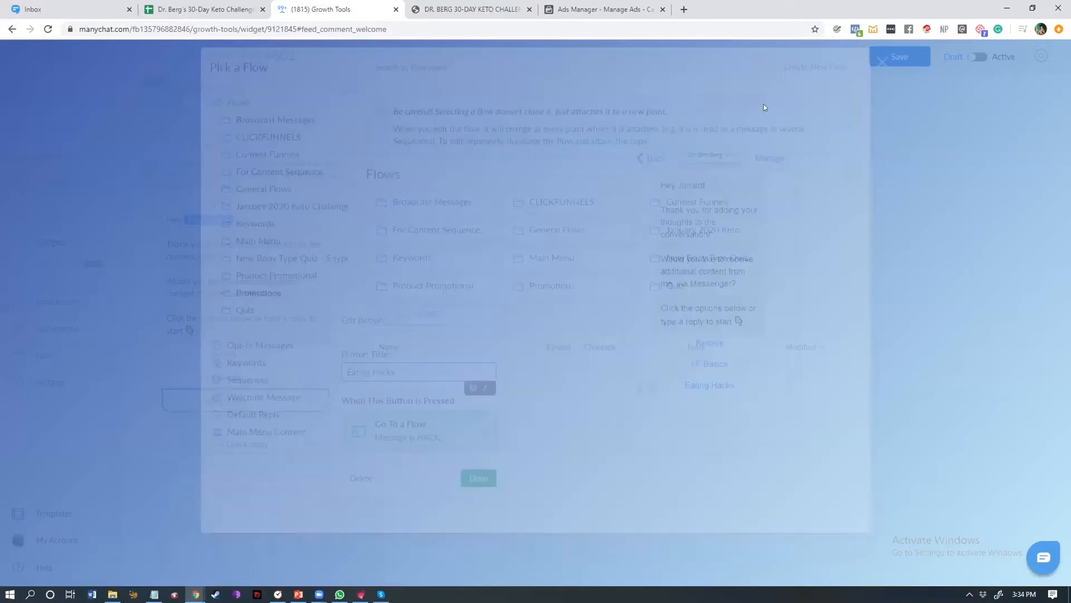
Step: Review the Opt-In Actions options and the auto-response message text
left_click(540, 217)
left_click(280, 132)
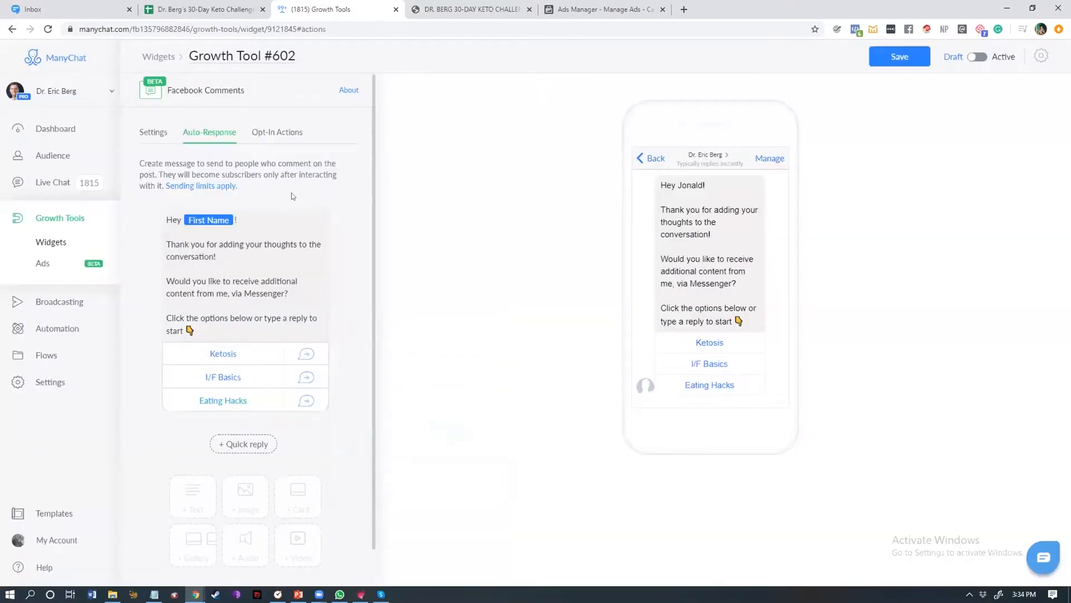
left_click(183, 193)
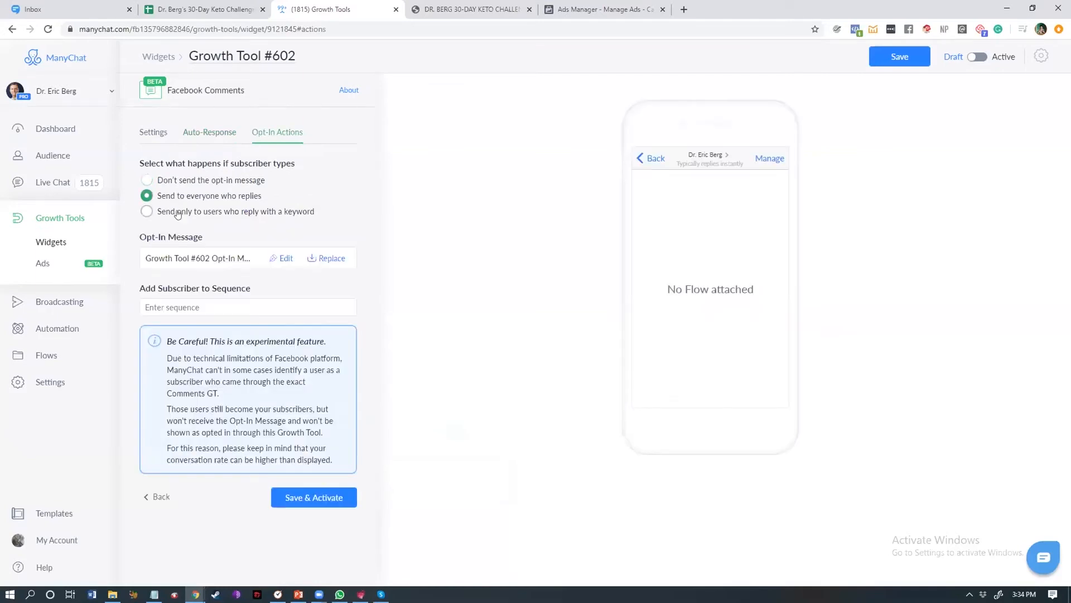
left_click(207, 133)
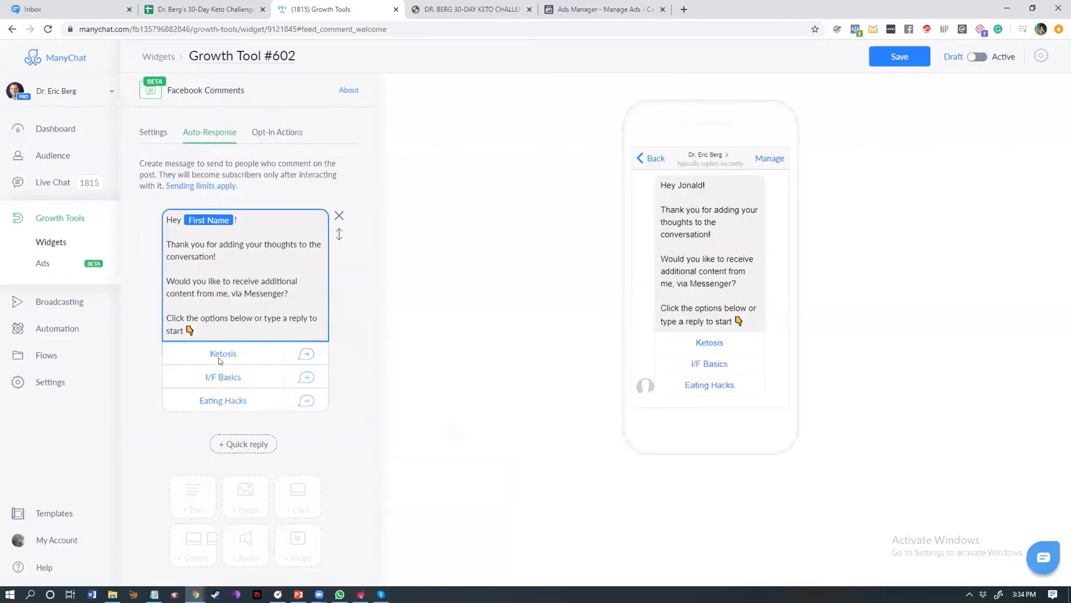
left_click_drag(186, 331, 175, 318)
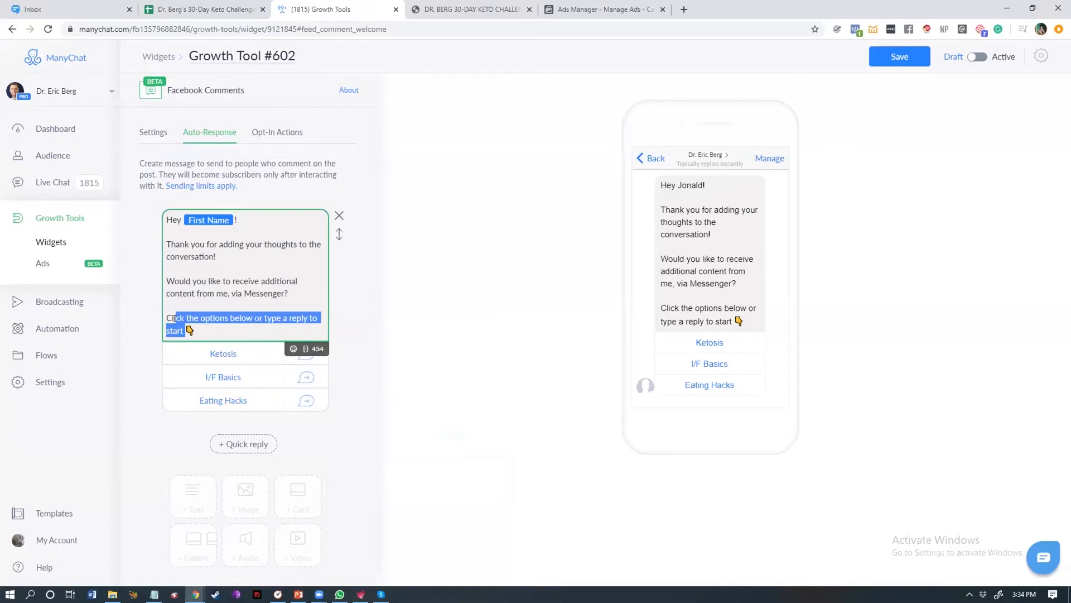
left_click(169, 318)
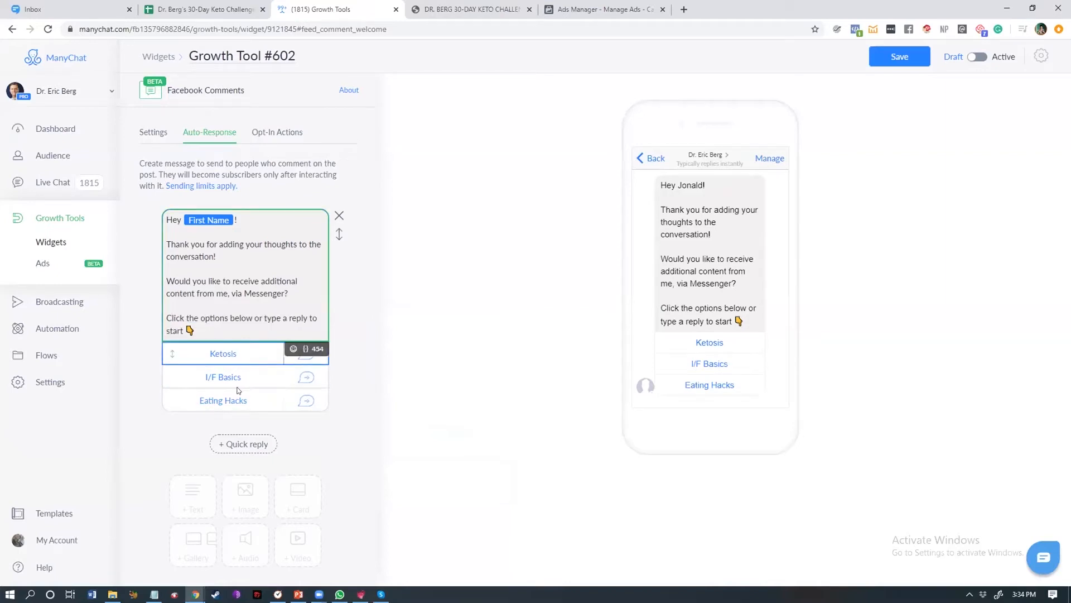
left_click(266, 134)
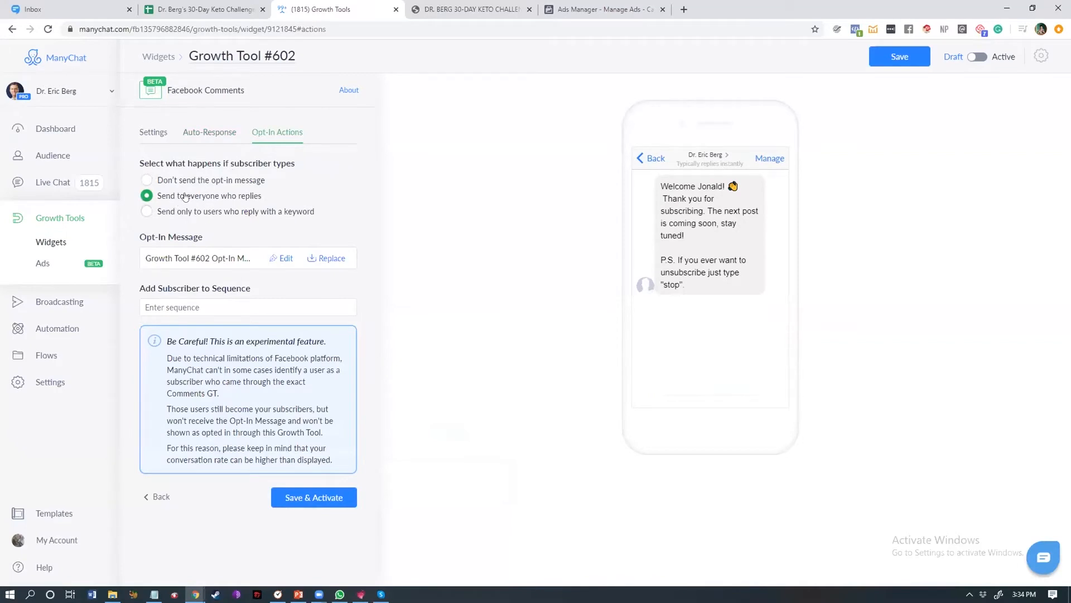
left_click(184, 213)
left_click(215, 246)
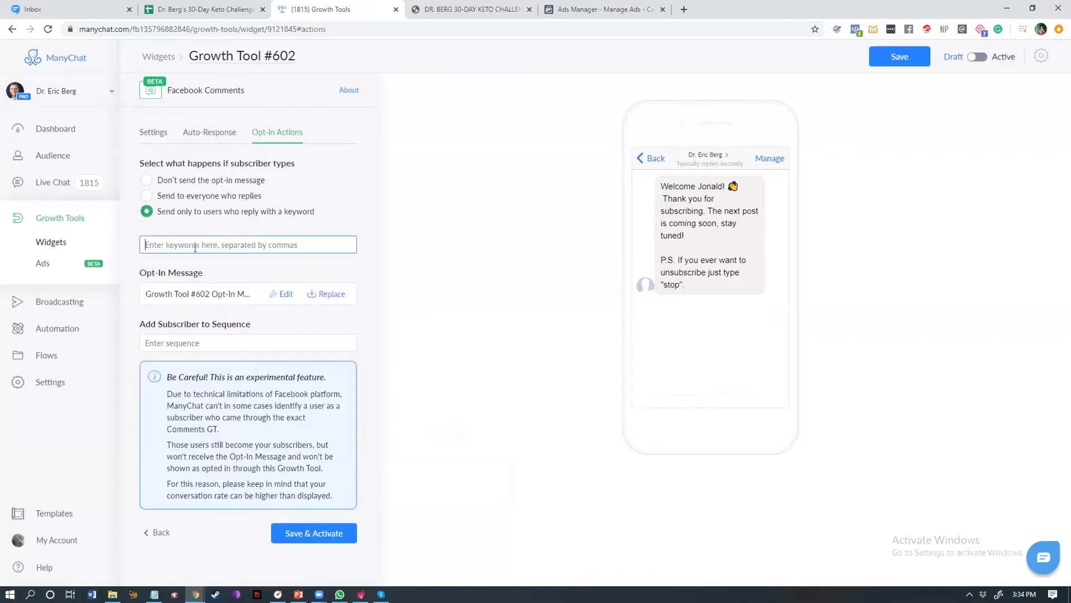
left_click(182, 197)
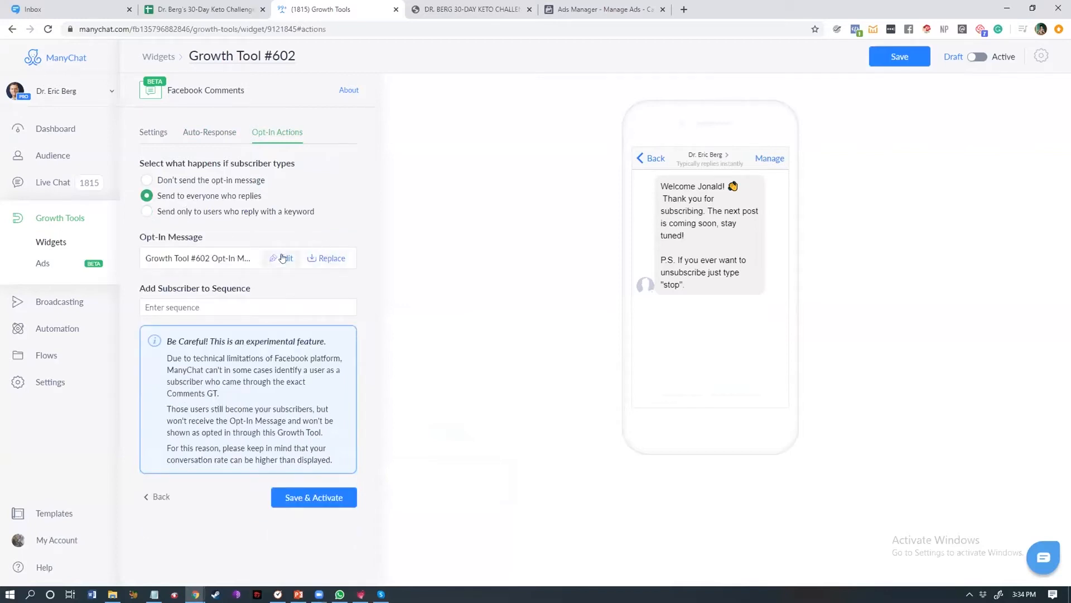
Step: Open the growth tool's opt-in message flow for editing and delete the entire welcome text
left_click(199, 262)
left_click(625, 111)
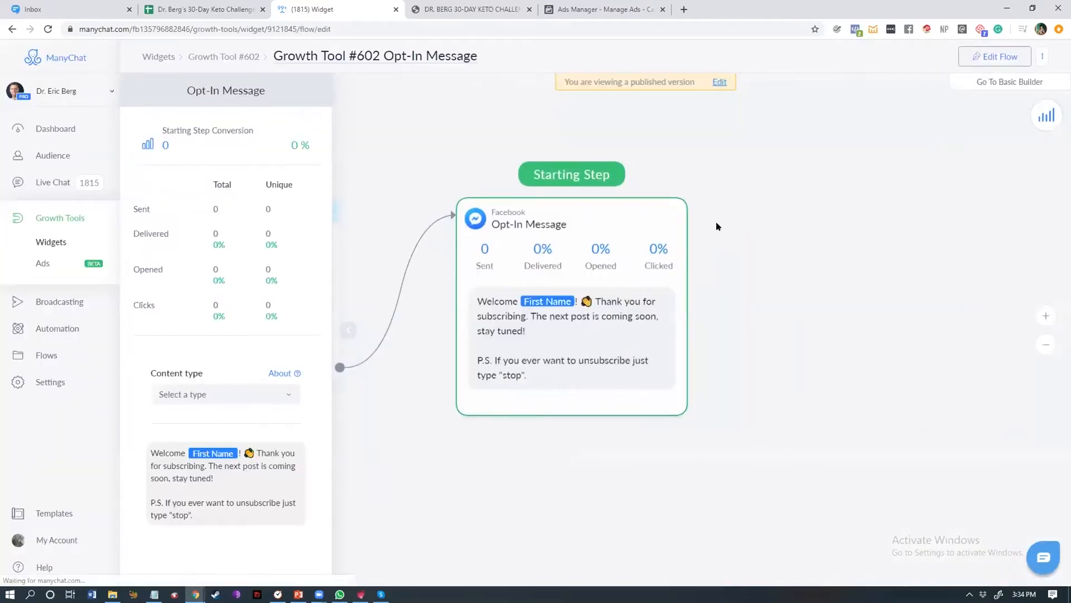
left_click(978, 57)
left_click(725, 356)
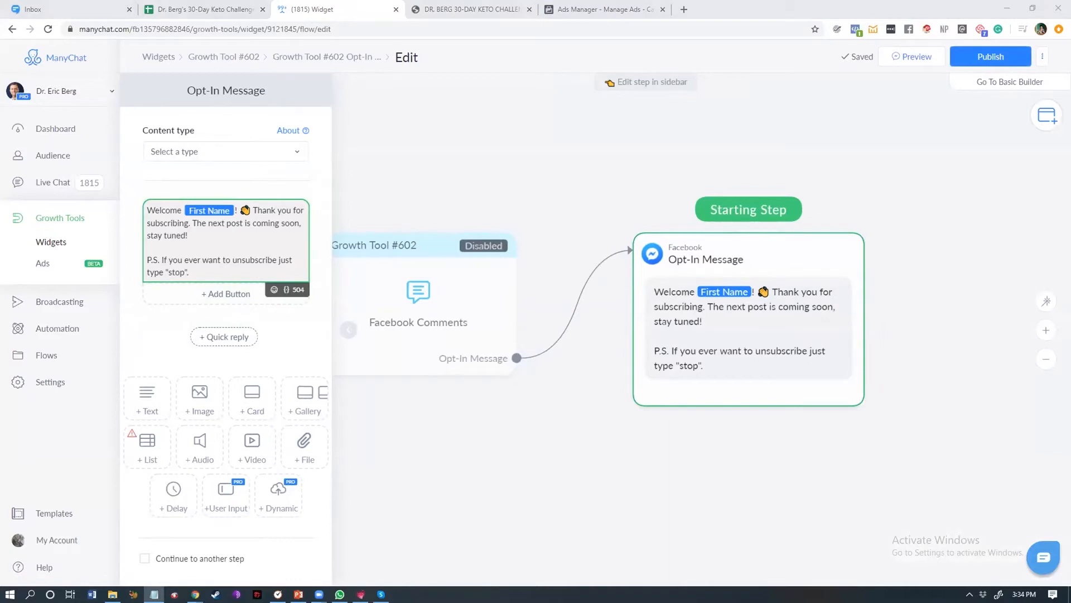
left_click(214, 245)
key("ctrl+a")
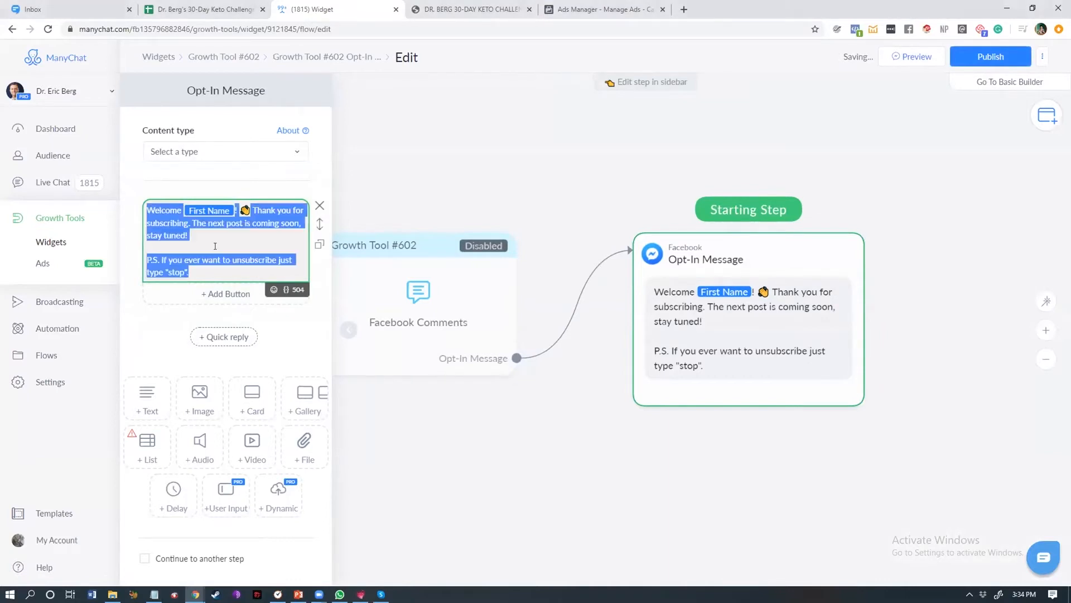
key("BackSpace")
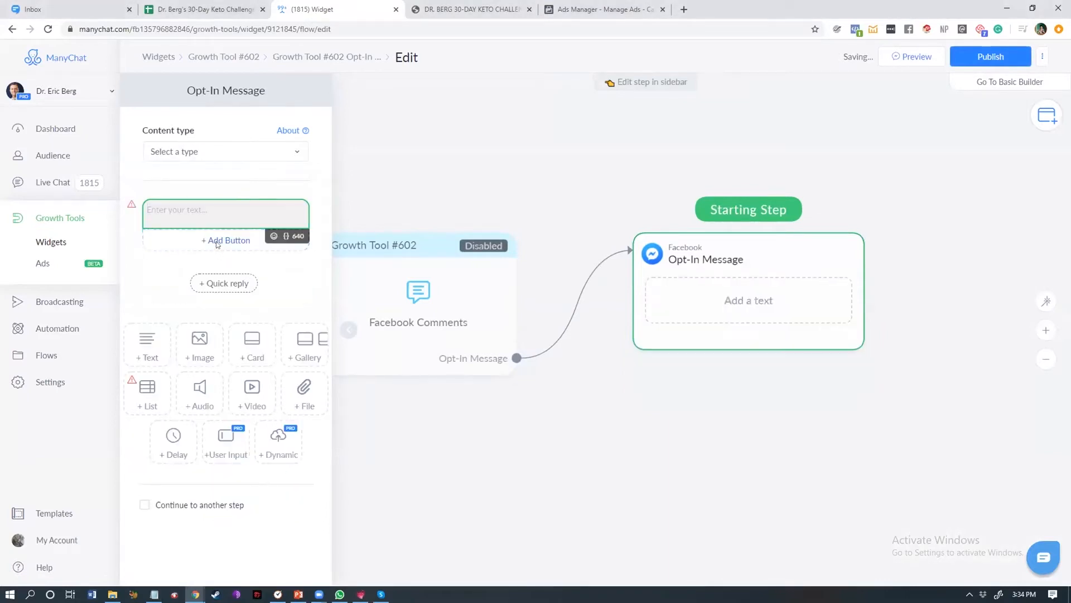
Step: Add a Condition step before the Opt-In Message and make the Condition the starting step
left_click(603, 406)
left_click_drag(347, 335, 201, 324)
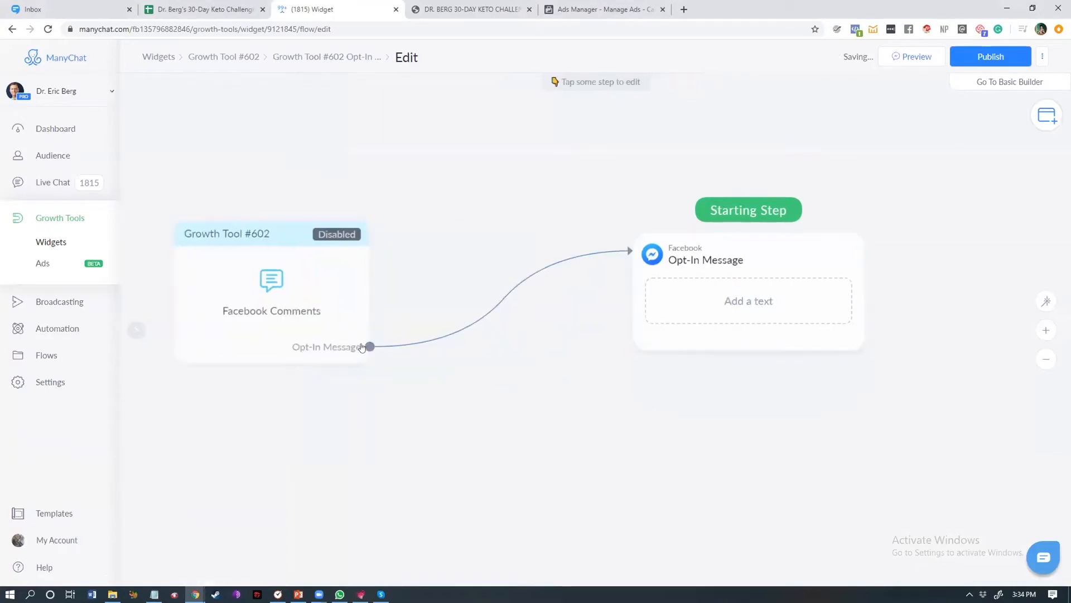
left_click_drag(361, 347, 425, 296)
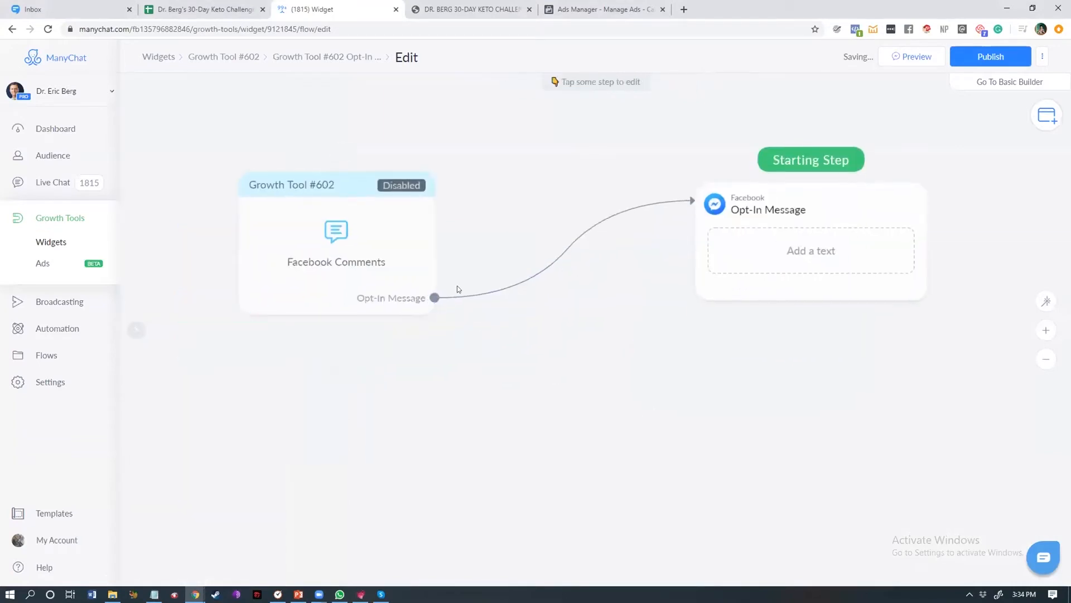
left_click(1046, 115)
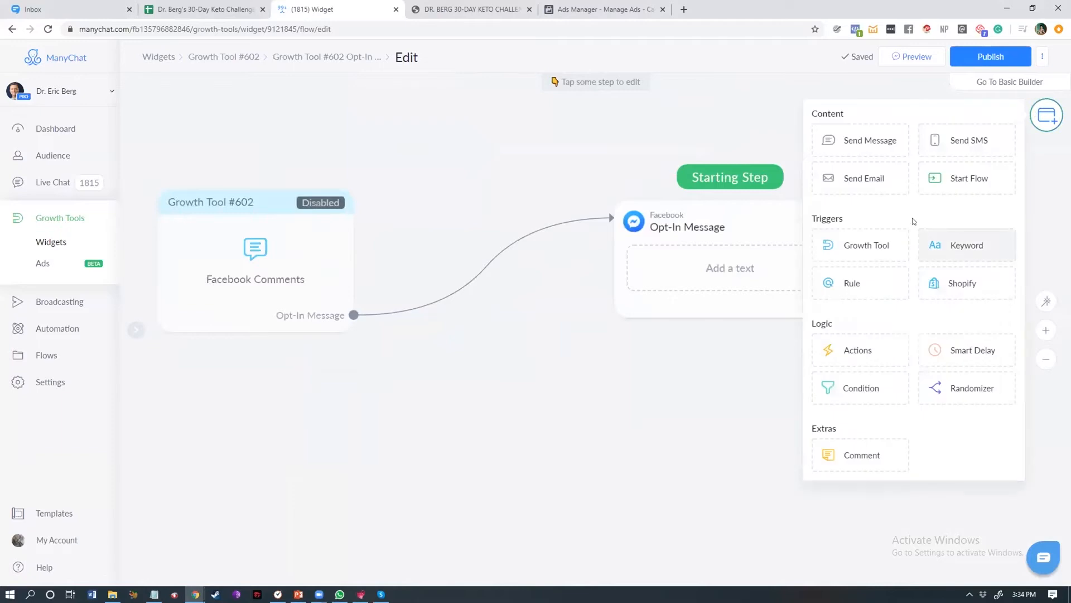
left_click(852, 387)
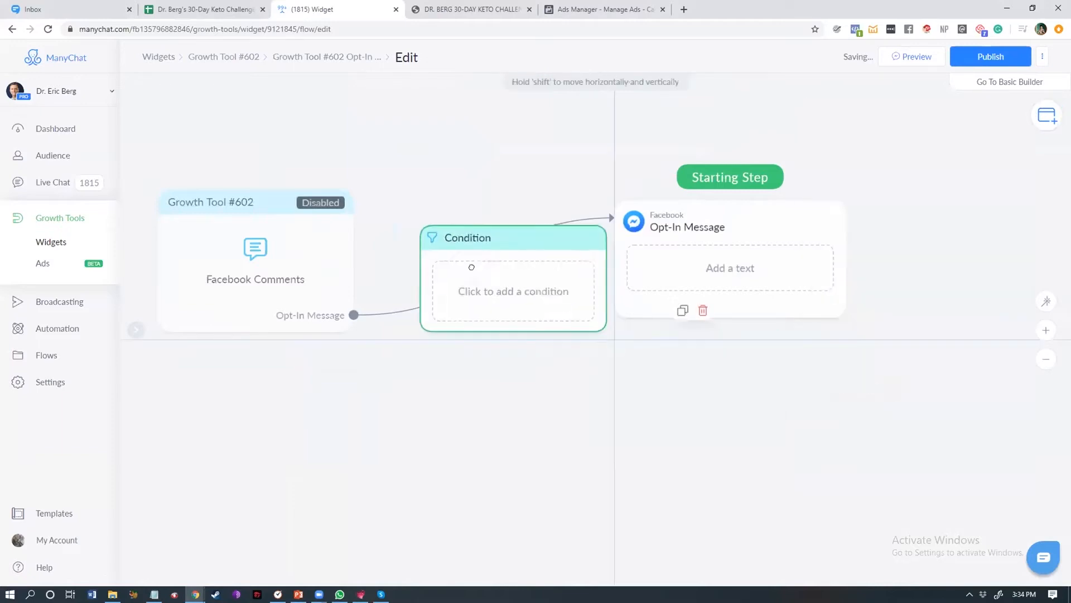
left_click_drag(471, 267, 430, 242)
left_click_drag(375, 311, 371, 306)
left_click_drag(690, 175, 468, 230)
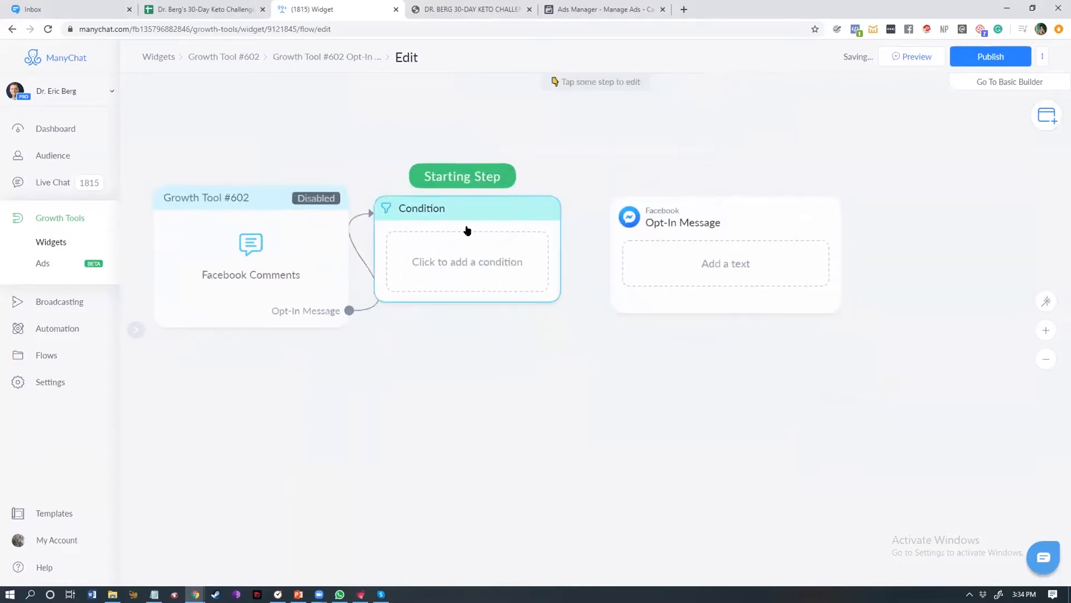
left_click(468, 230)
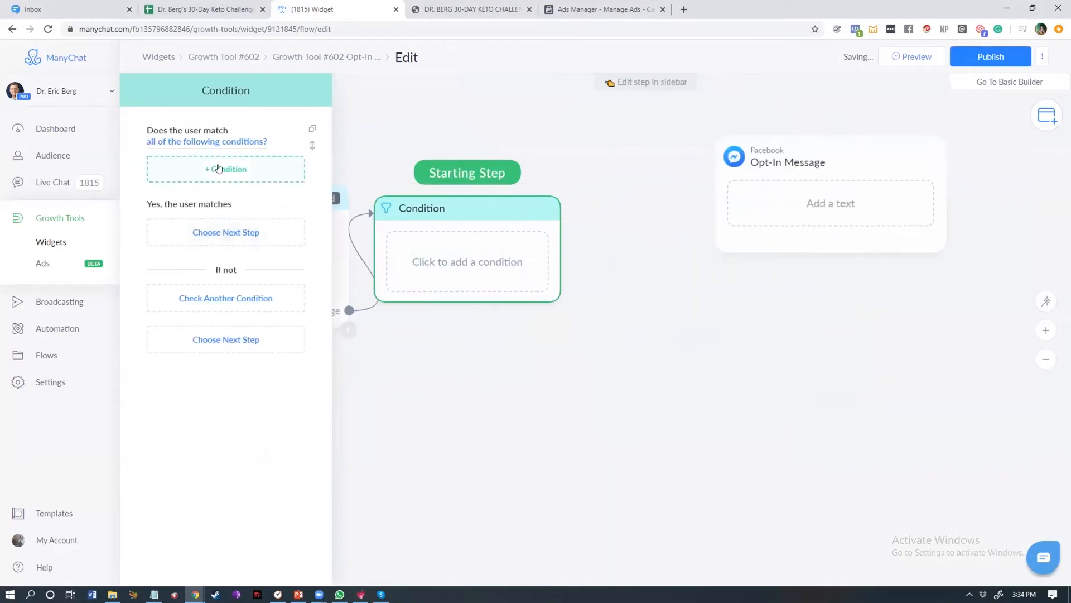
Step: Add a condition that the tag is 'Did Eating Hacks Course', copying the tag name from the 'Message is HACK, hack' flow
left_click(219, 168)
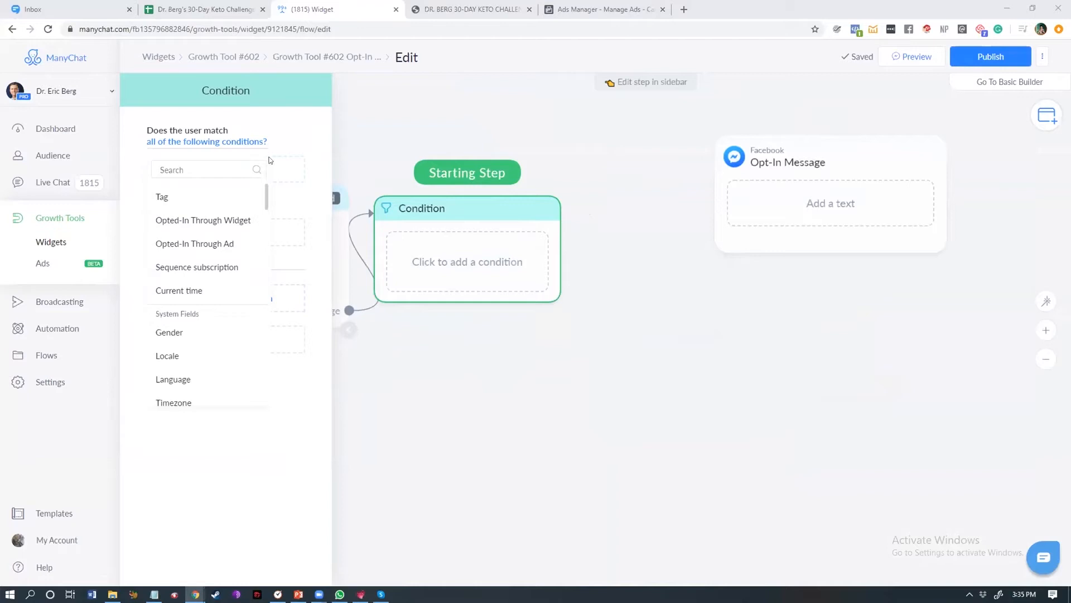
left_click_drag(269, 156, 404, 5)
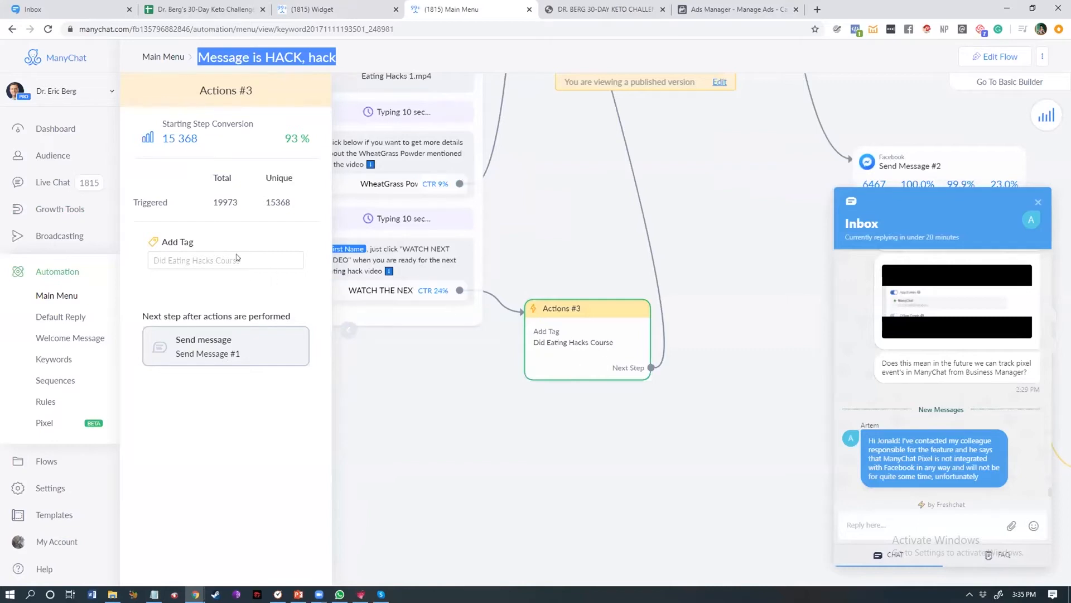
left_click_drag(240, 260, 152, 261)
key("ctrl+c")
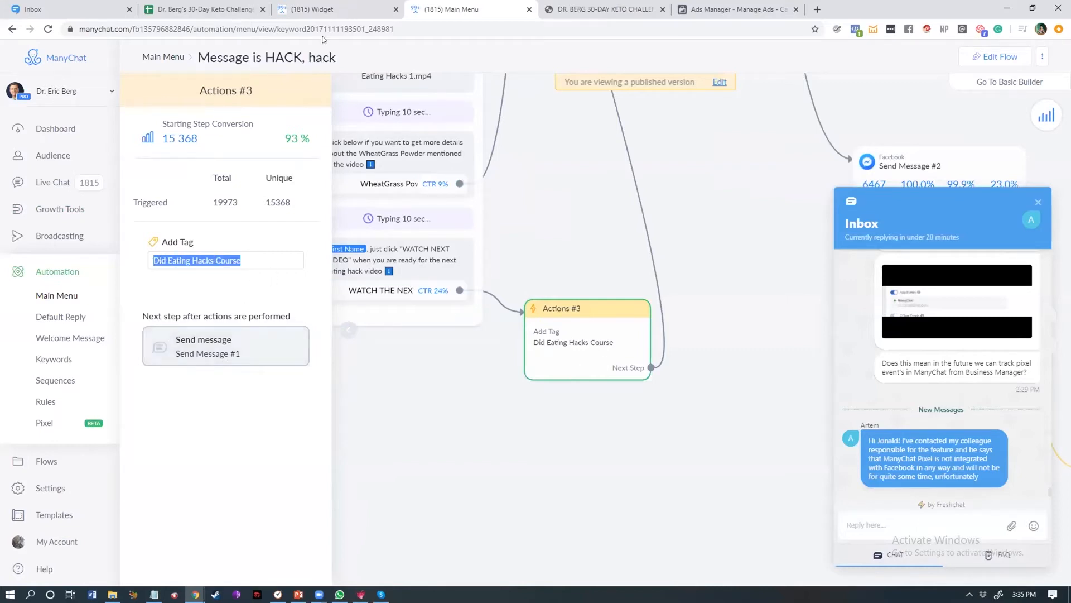
left_click(325, 7)
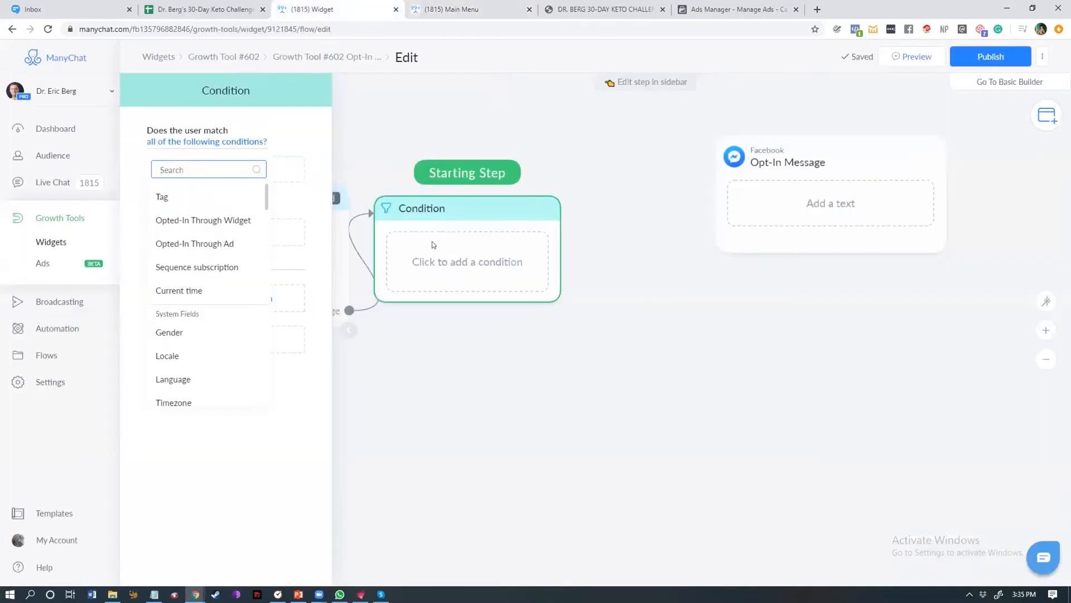
left_click(167, 197)
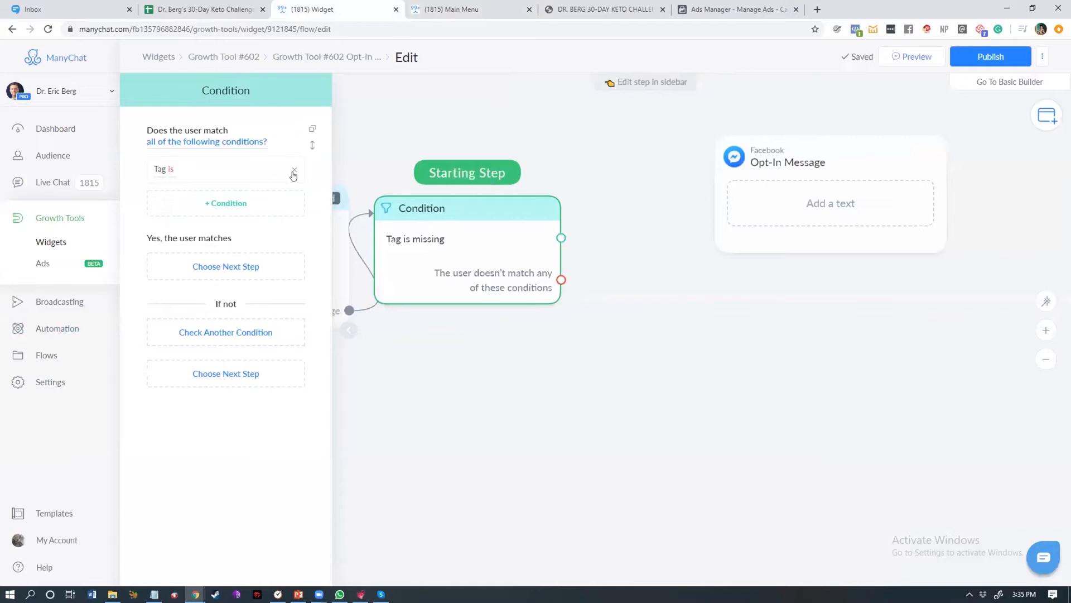
left_click(294, 176)
left_click(211, 169)
left_click(205, 197)
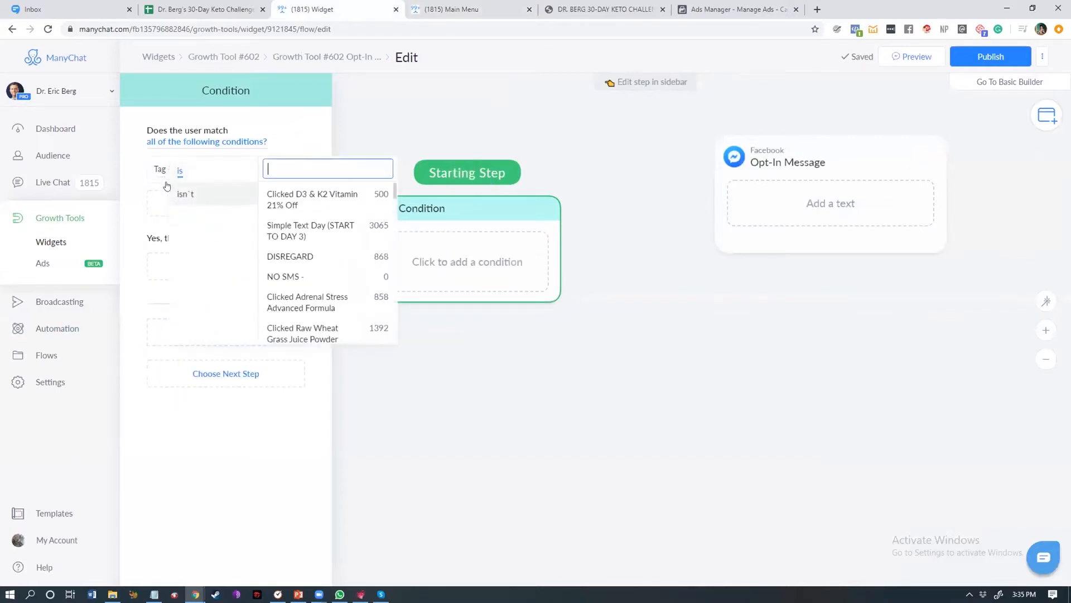
key("ctrl+v")
left_click(293, 201)
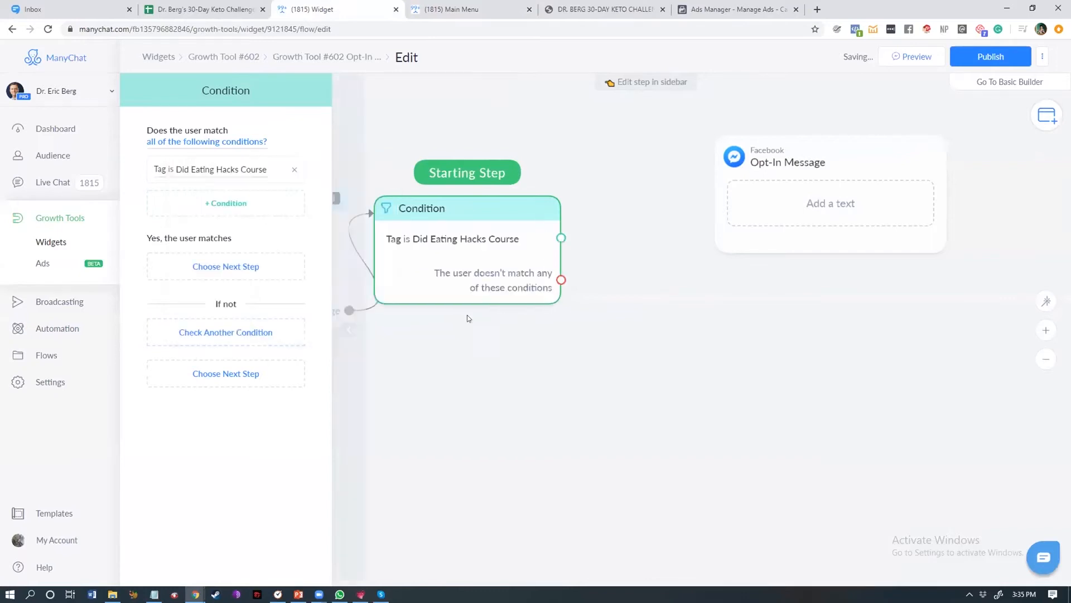
Step: Delete the empty Opt-In Message step and connect the condition's matching output to a new Start another Flow step
left_click(554, 316)
scroll(584, 292, "down", 3)
left_click(686, 245)
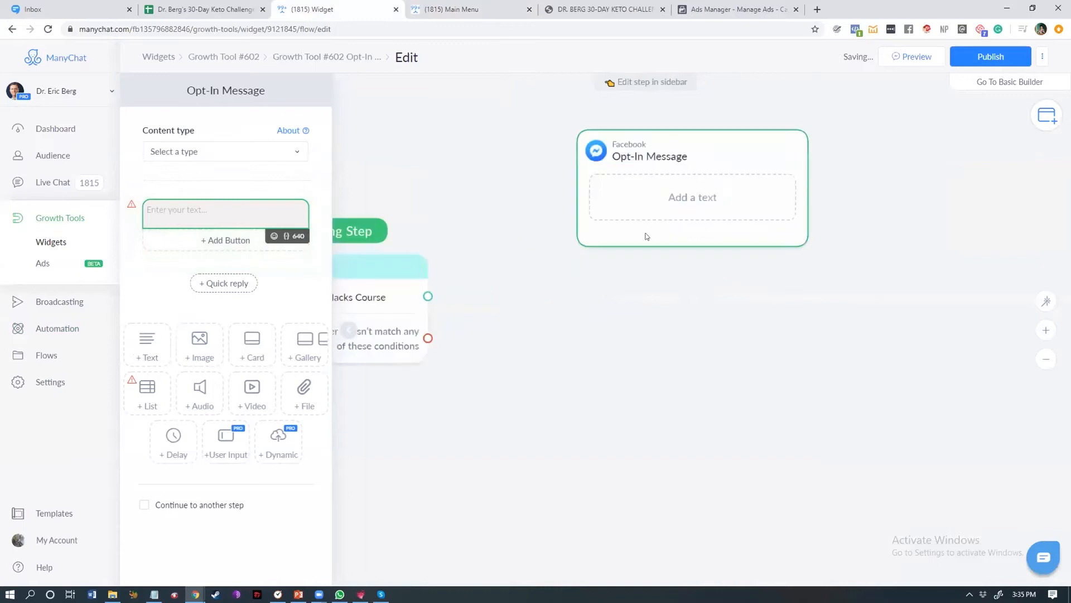
left_click(706, 109)
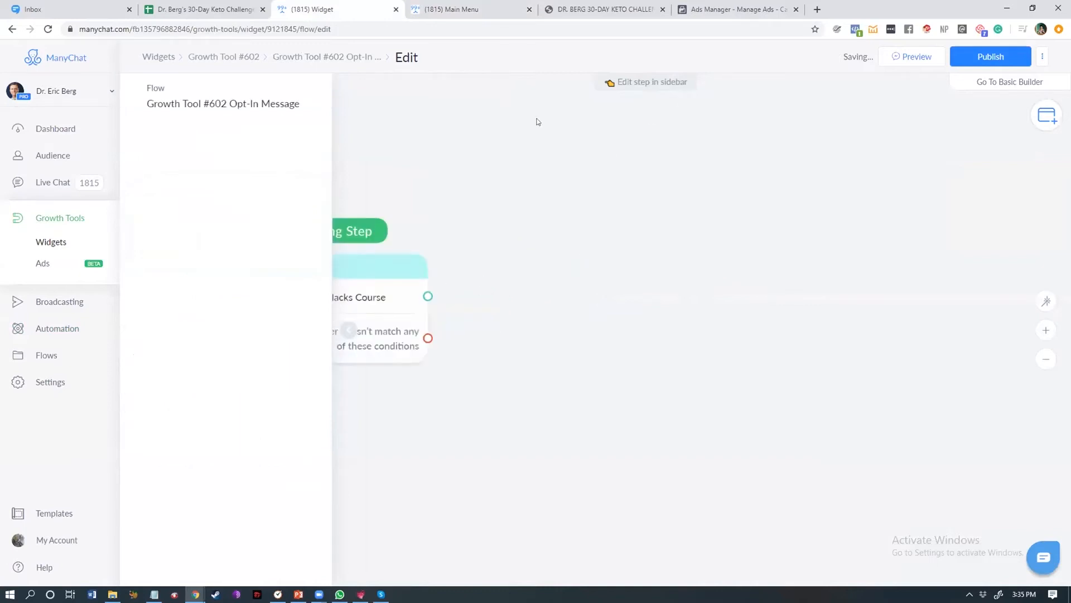
left_click_drag(539, 259, 603, 198)
left_click(634, 241)
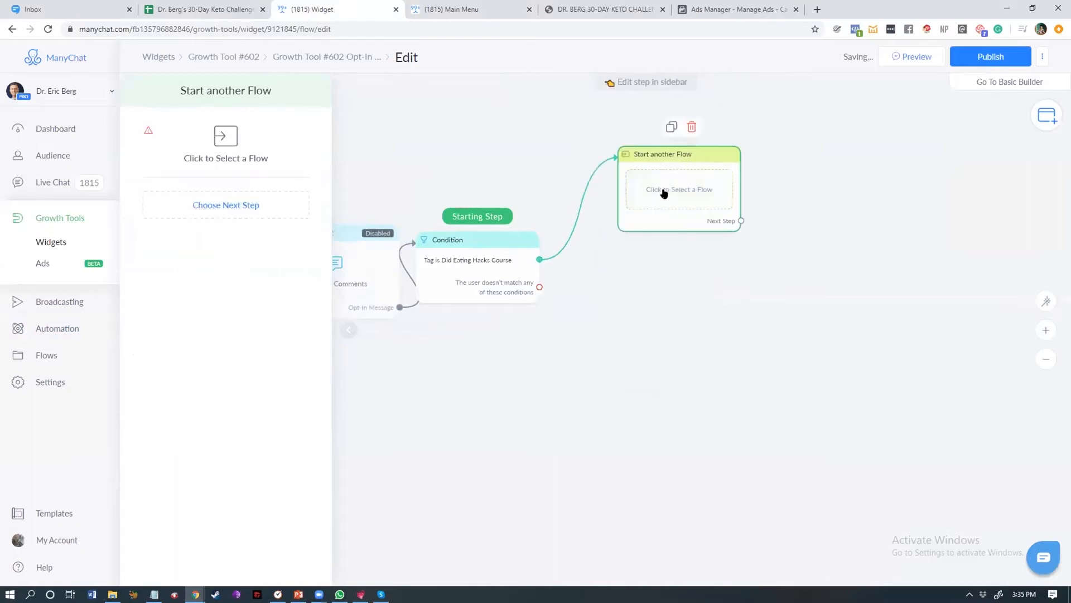
Step: Open the flow picker and search it for 'Message is ketosis'
left_click(237, 163)
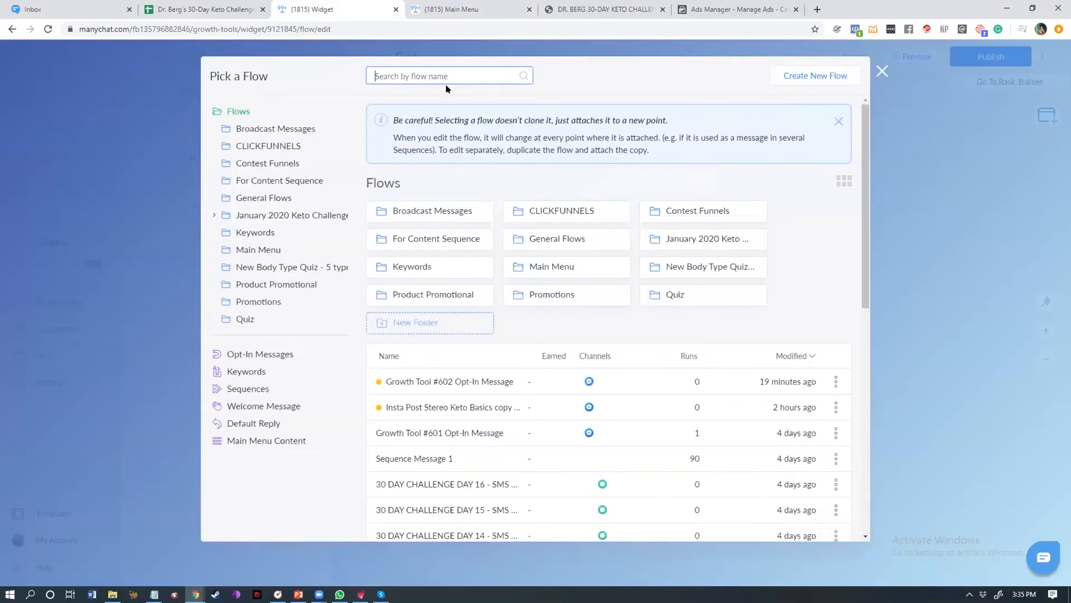
type("Message is ketoss")
key("BackSpace")
type("is")
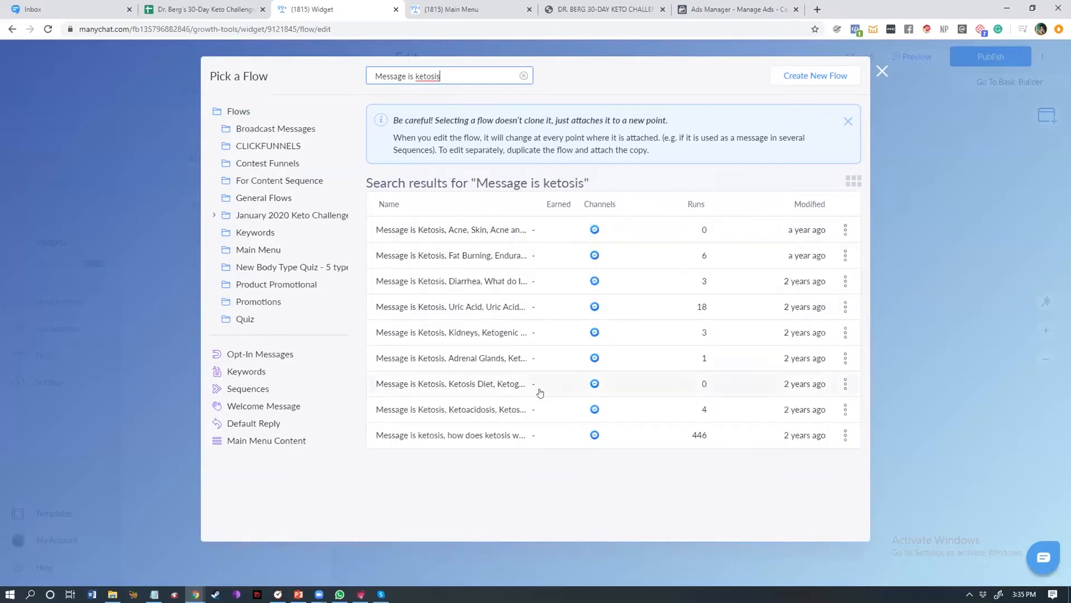
key("ctrl+a")
key("BackSpace")
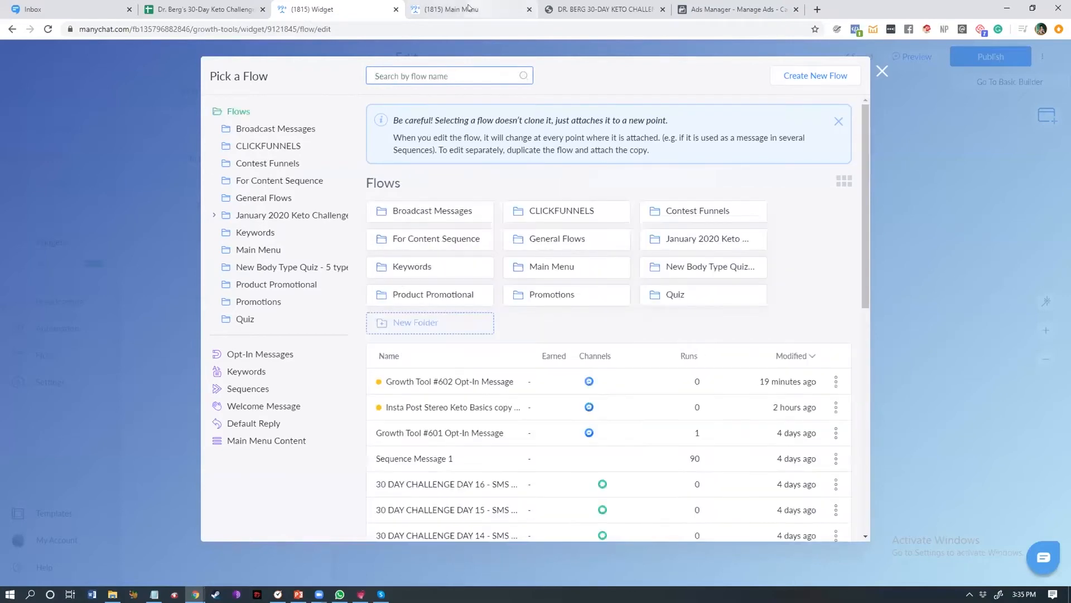
Step: Copy the 'Message is keto course' flow name from the Main Menu and select that flow in the picker
left_click(468, 7)
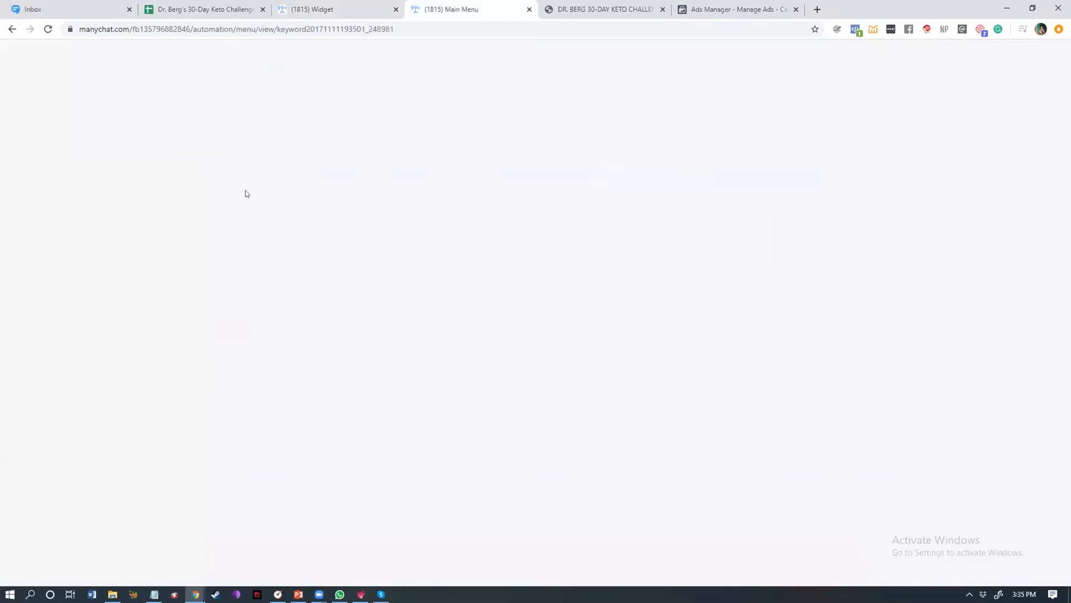
left_click(180, 52)
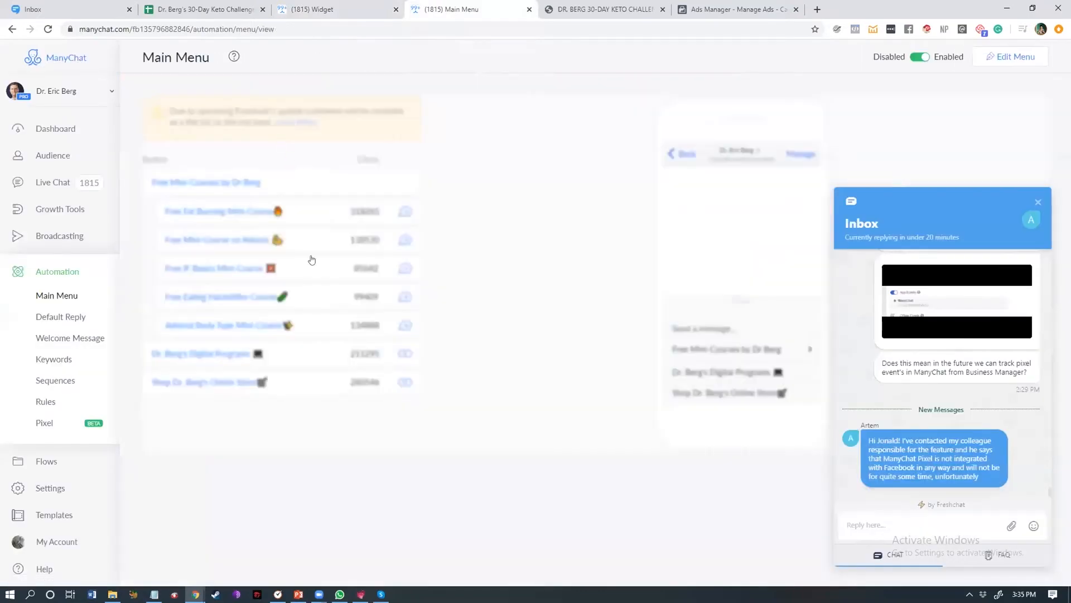
left_click(400, 240)
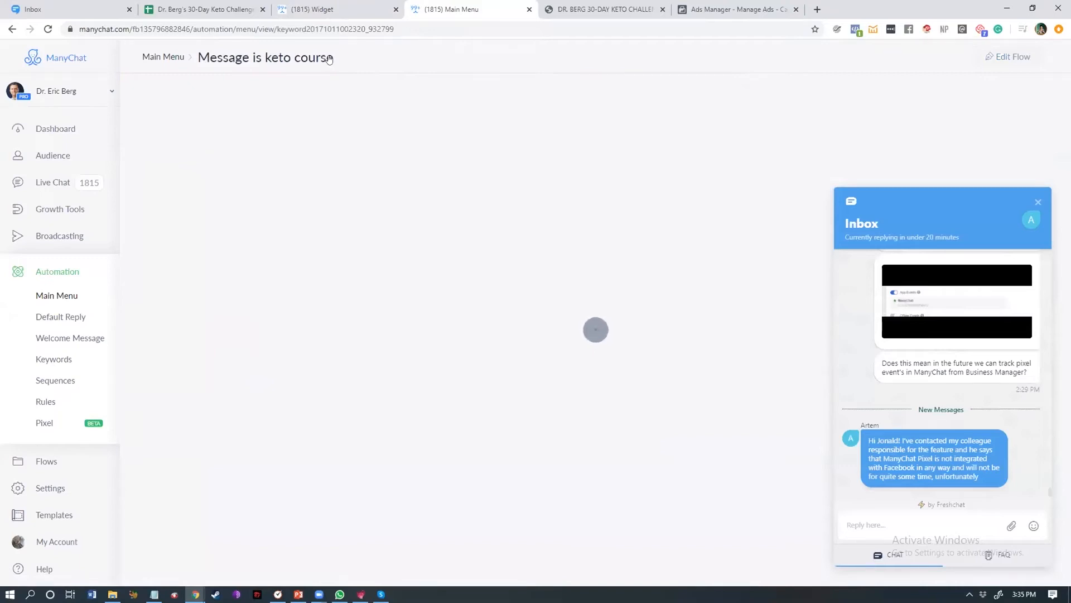
left_click_drag(334, 58, 199, 58)
key("ctrl+c")
left_click(357, 9)
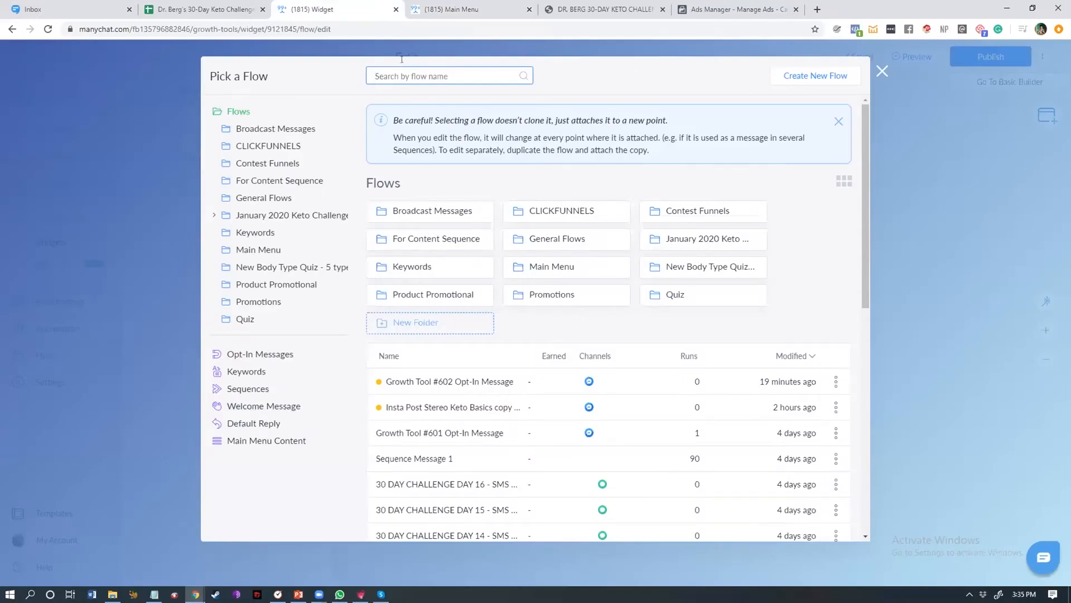
key("ctrl+v")
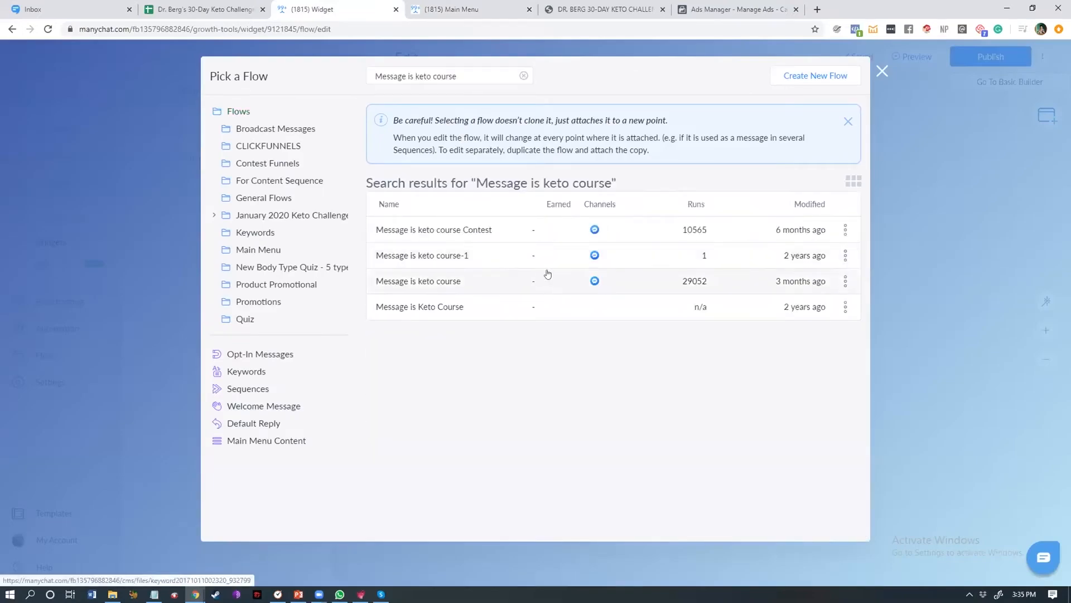
left_click(548, 274)
left_click(748, 524)
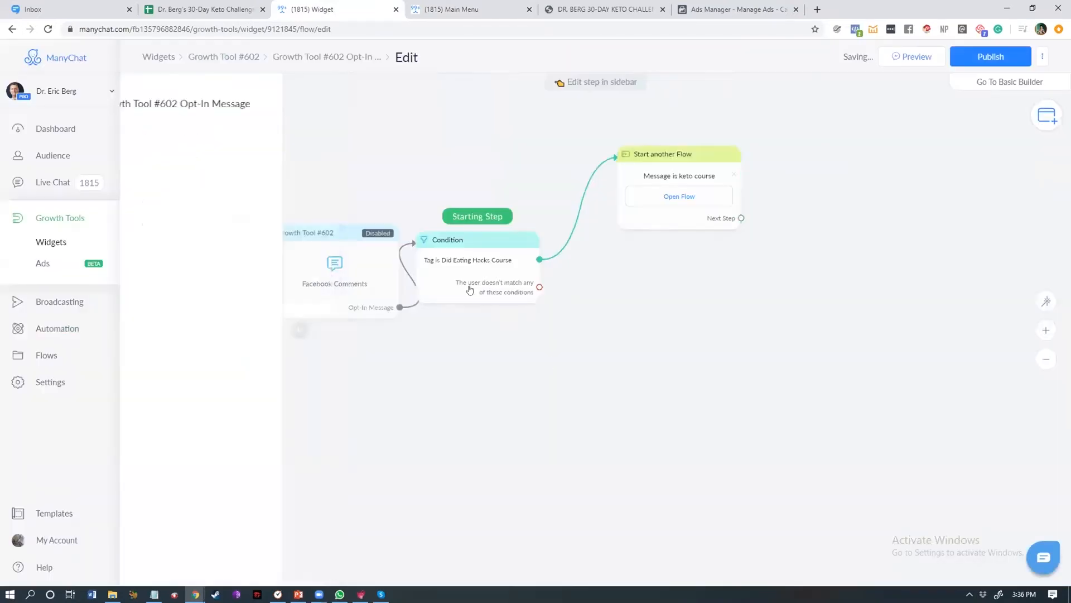
Step: Add another Tag condition in the Condition step's 'If not' branch
left_click(476, 282)
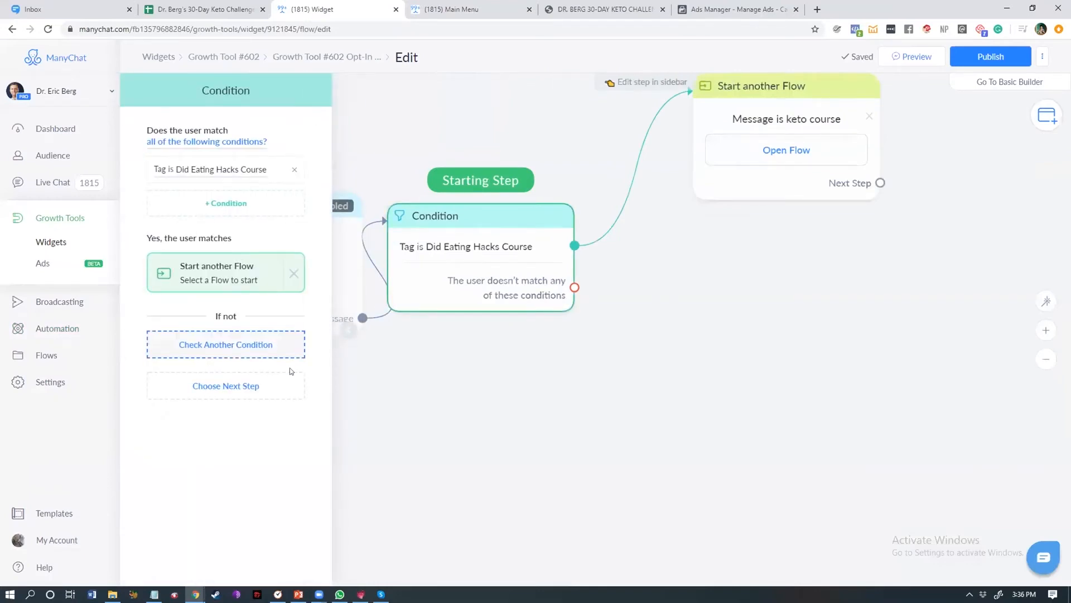
left_click_drag(478, 238, 507, 241)
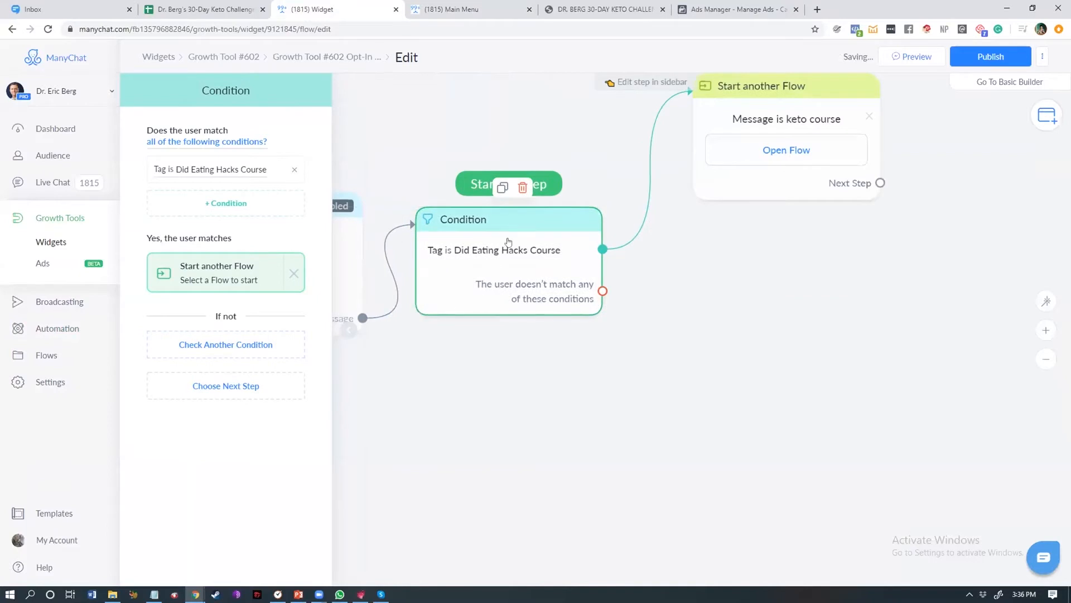
left_click(223, 345)
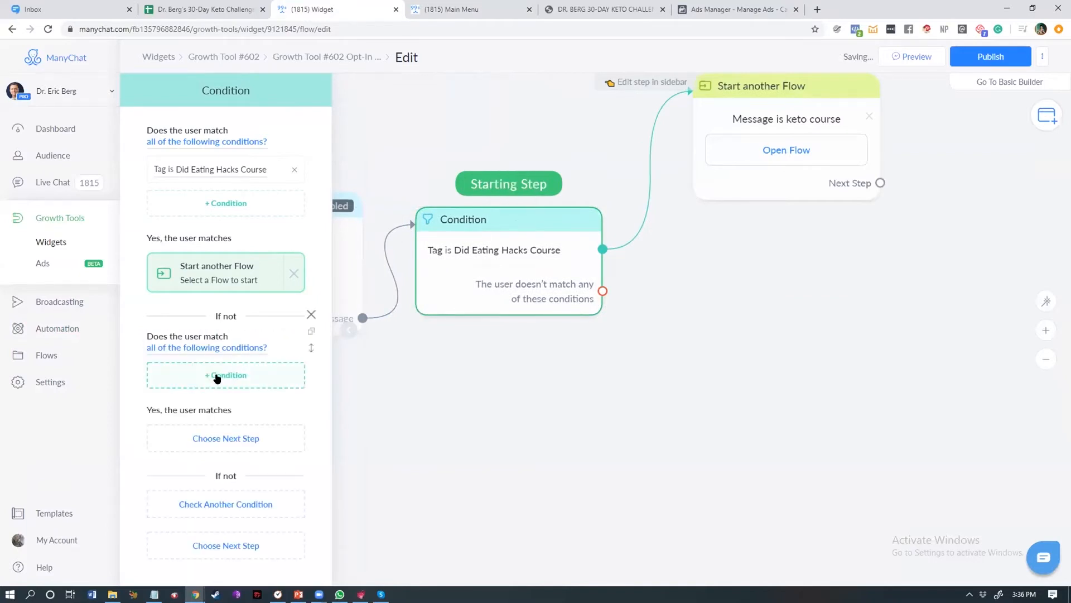
left_click(217, 379)
left_click(163, 177)
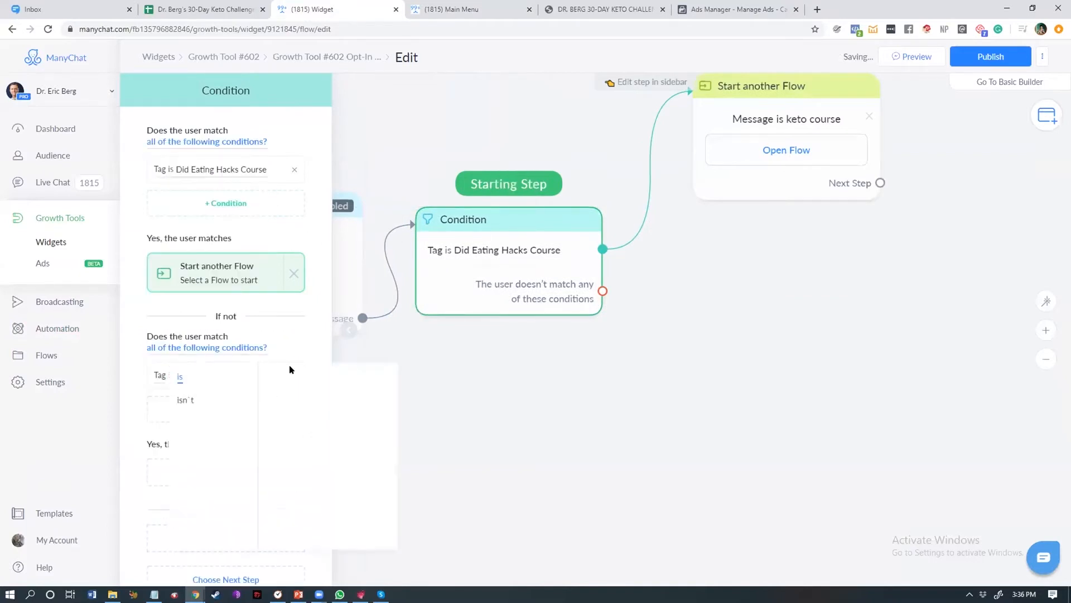
Step: Copy the 'Did Keto Course' tag name from the keto course flow and set it as the second condition's tag
left_click(468, 6)
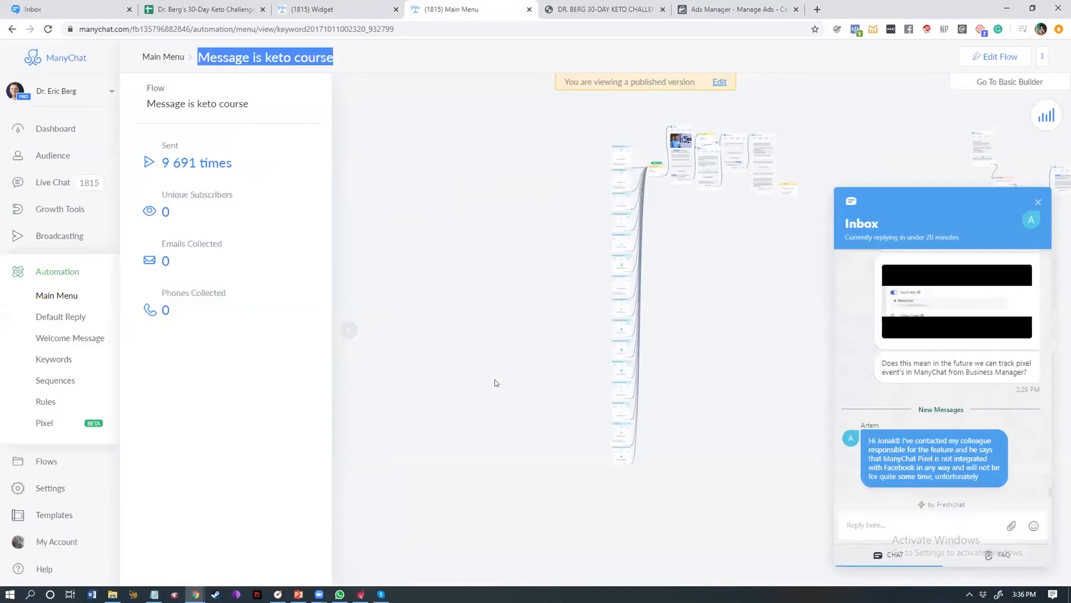
left_click(561, 339)
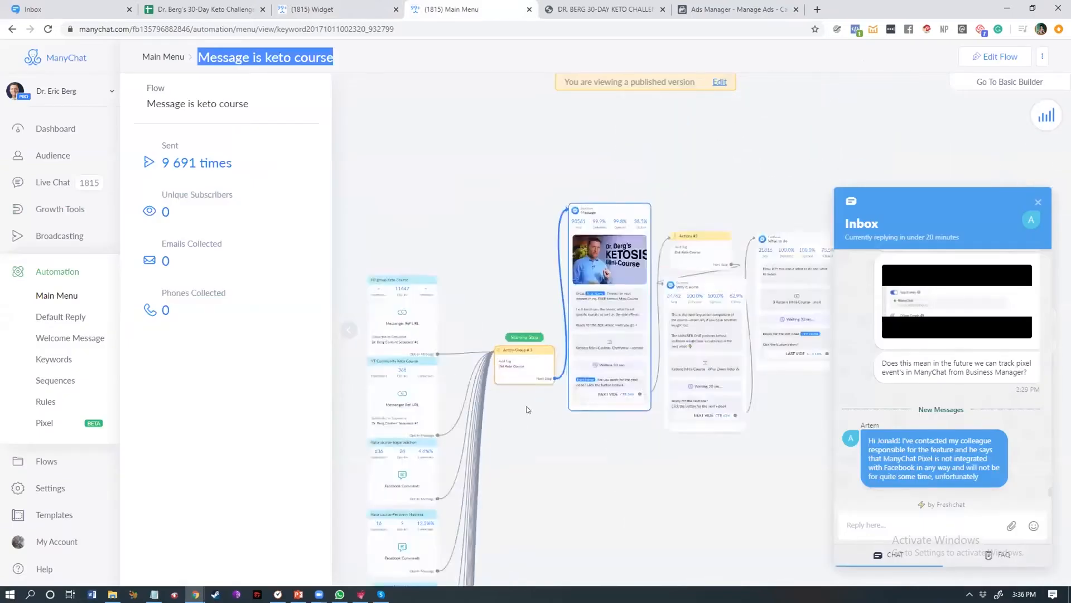
left_click_drag(216, 259, 147, 260)
key("ctrl+c")
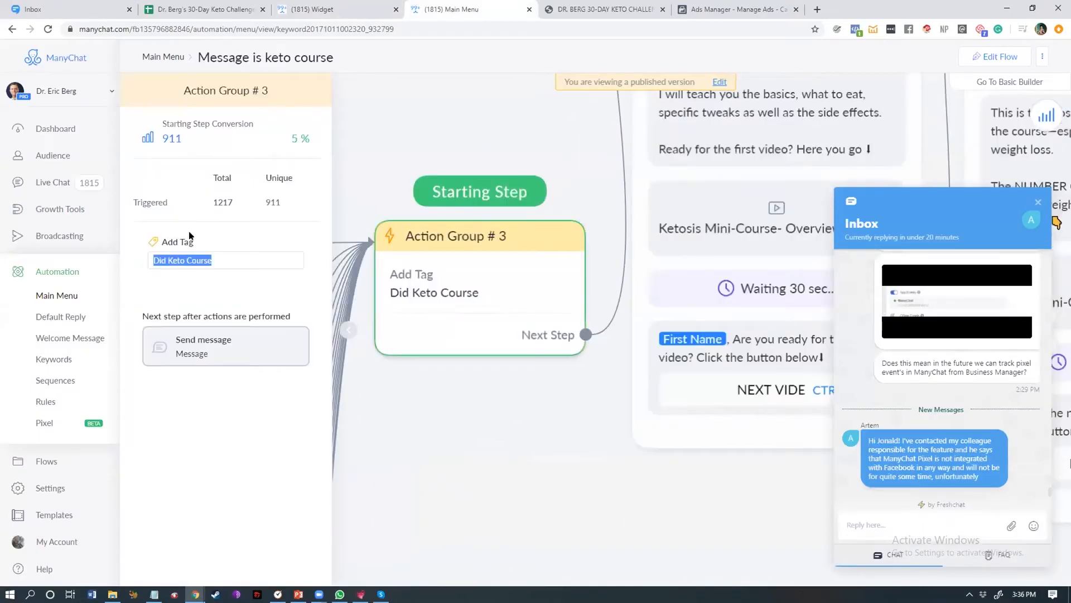
left_click(289, 6)
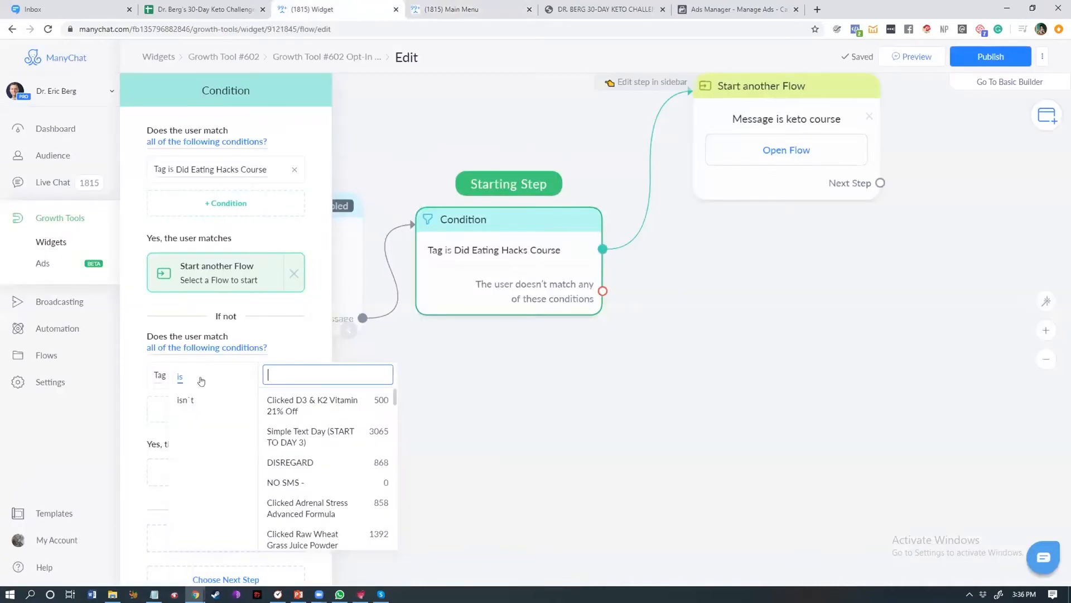
key("ctrl+v")
left_click(298, 399)
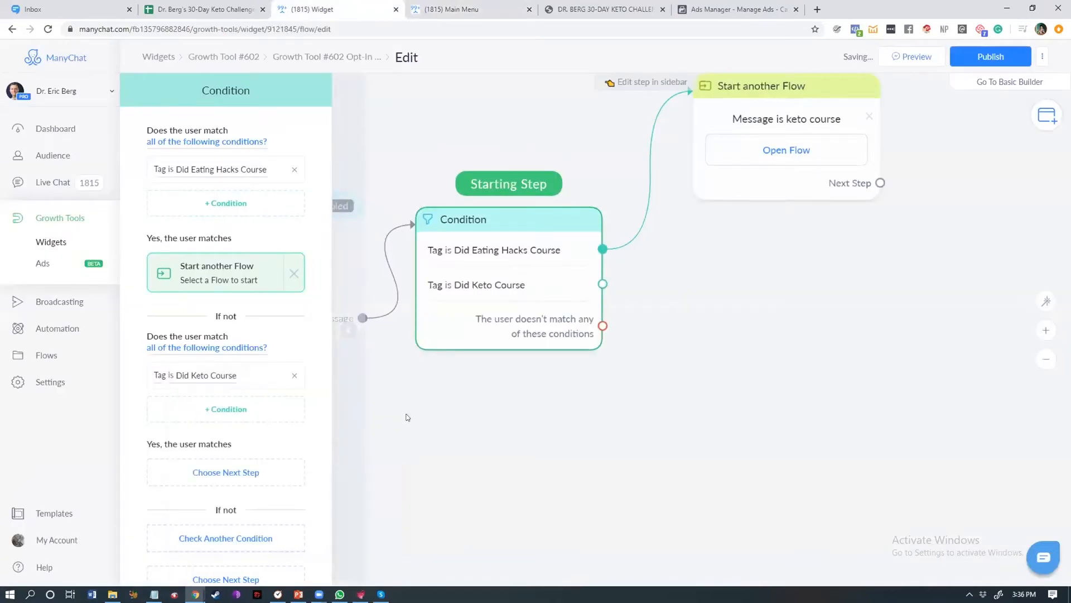
Step: Connect the 'Did Keto Course' output to a new Start another Flow step linked to 'Invite Eating Hacks Course'
left_click(689, 348)
left_click(516, 284)
left_click(467, 299)
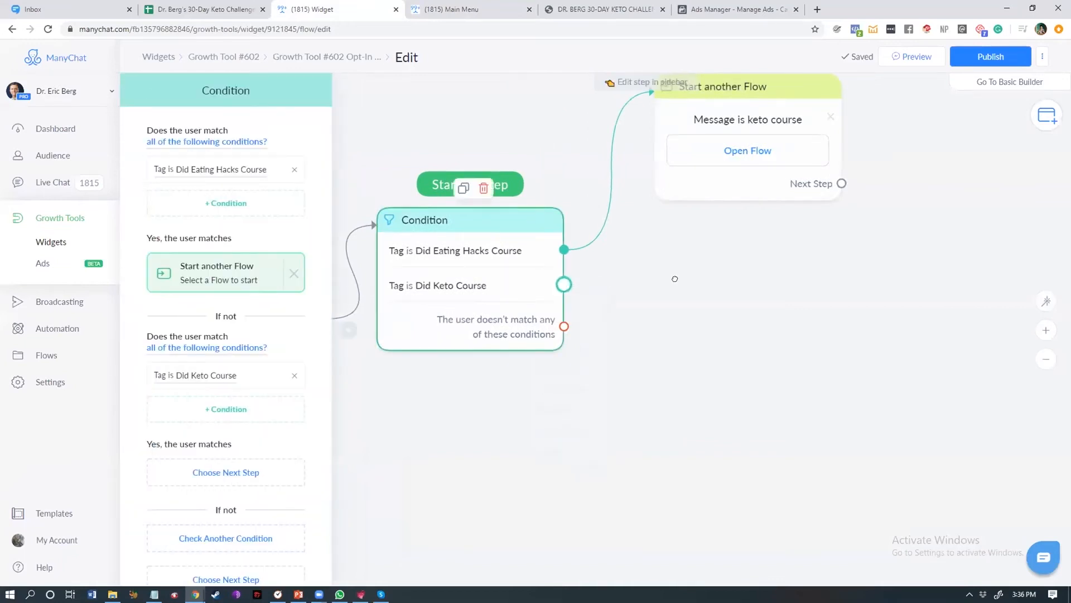
left_click(704, 326)
left_click(249, 156)
type("eat")
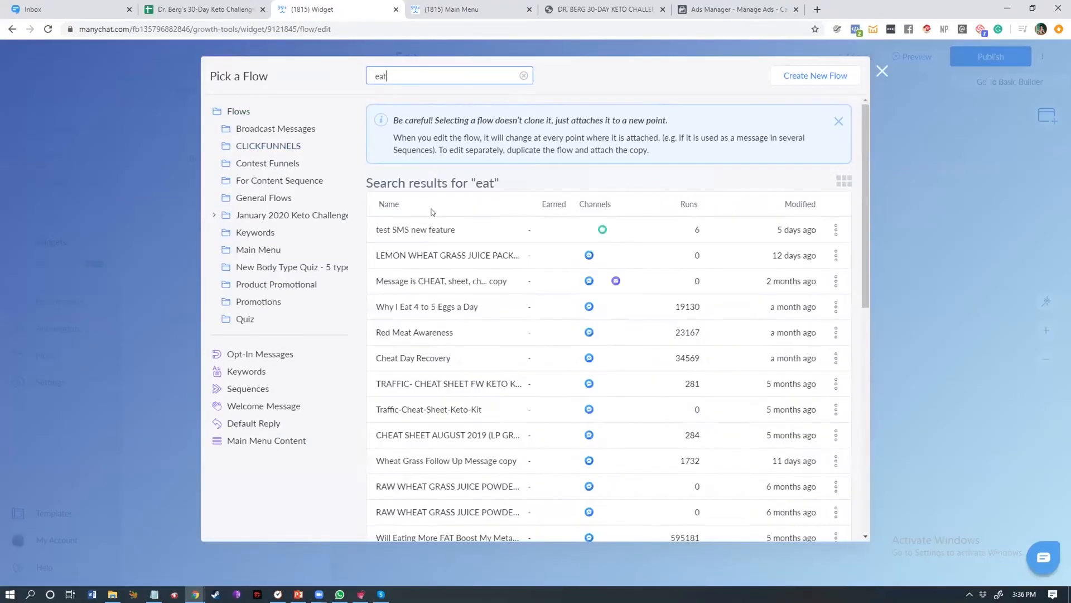
type("ing hack")
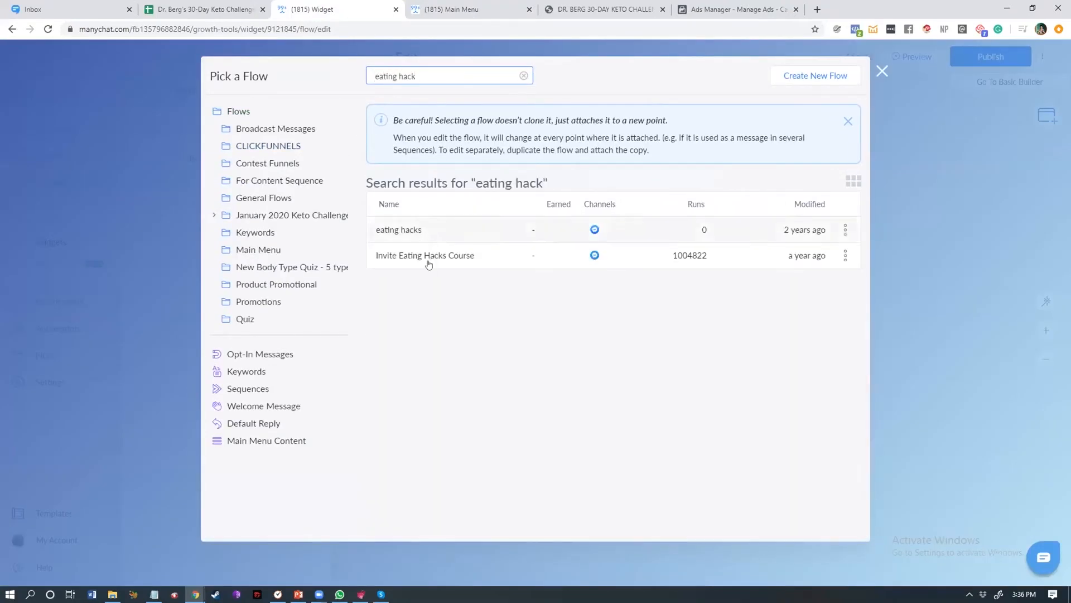
left_click(431, 258)
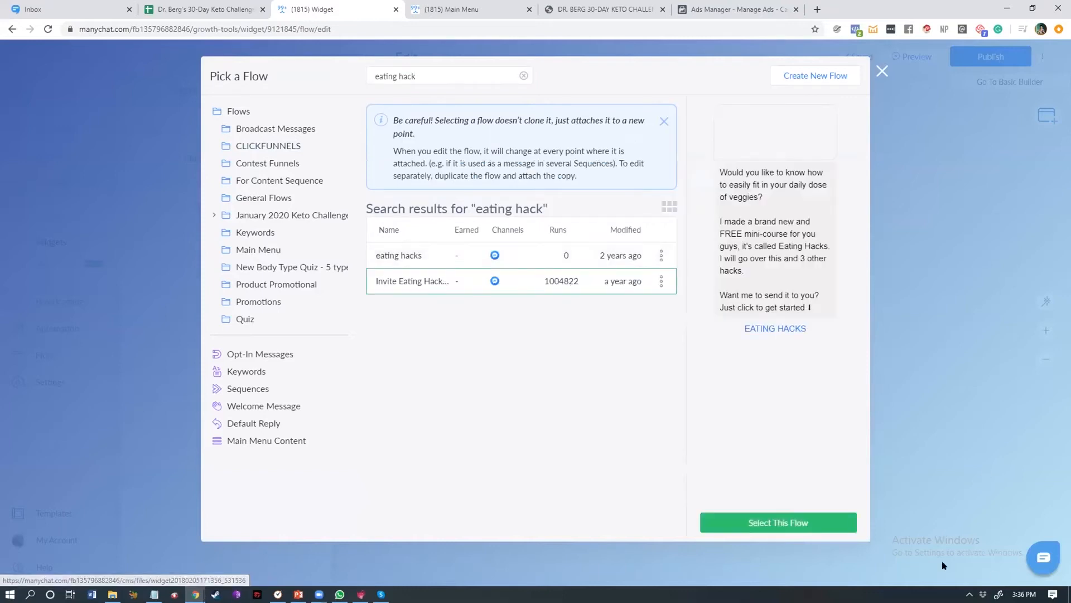
left_click(770, 531)
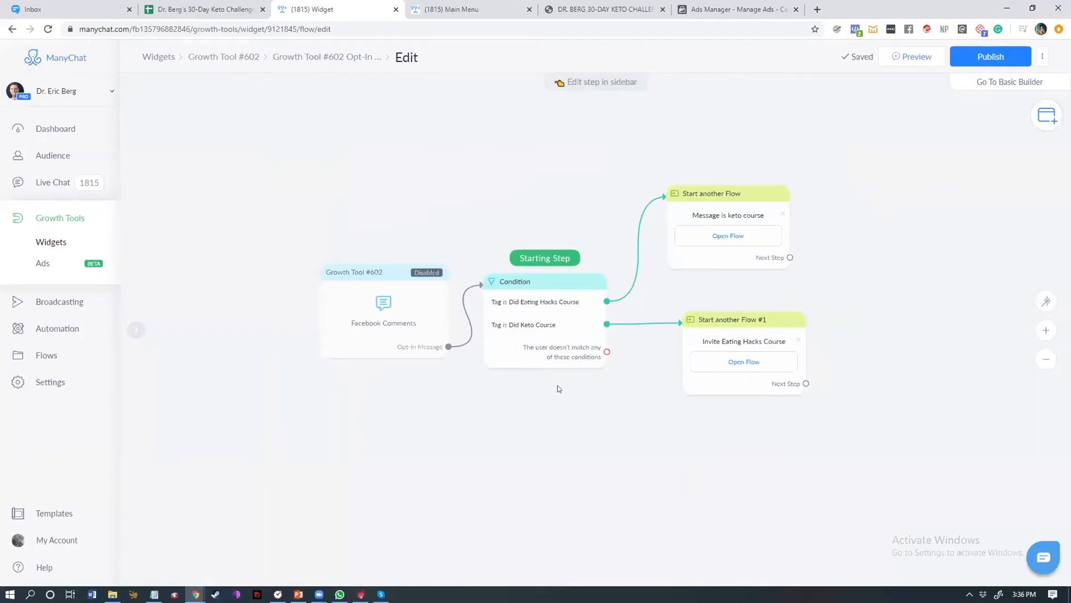
Step: Align the new Start another Flow step beneath the first one and publish the opt-in message flow
left_click(507, 290)
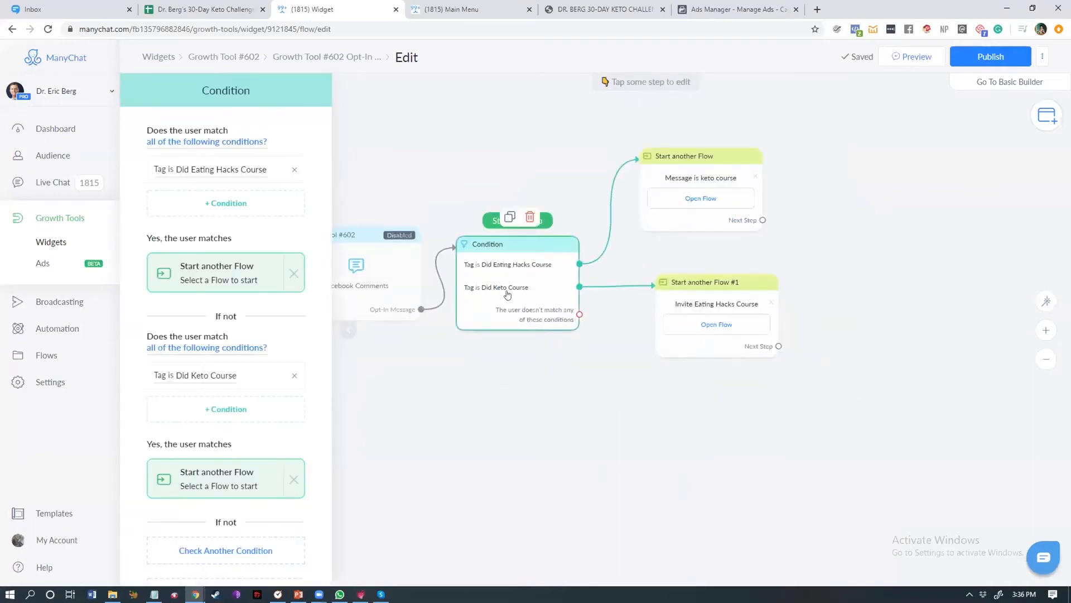
left_click_drag(711, 293, 695, 284)
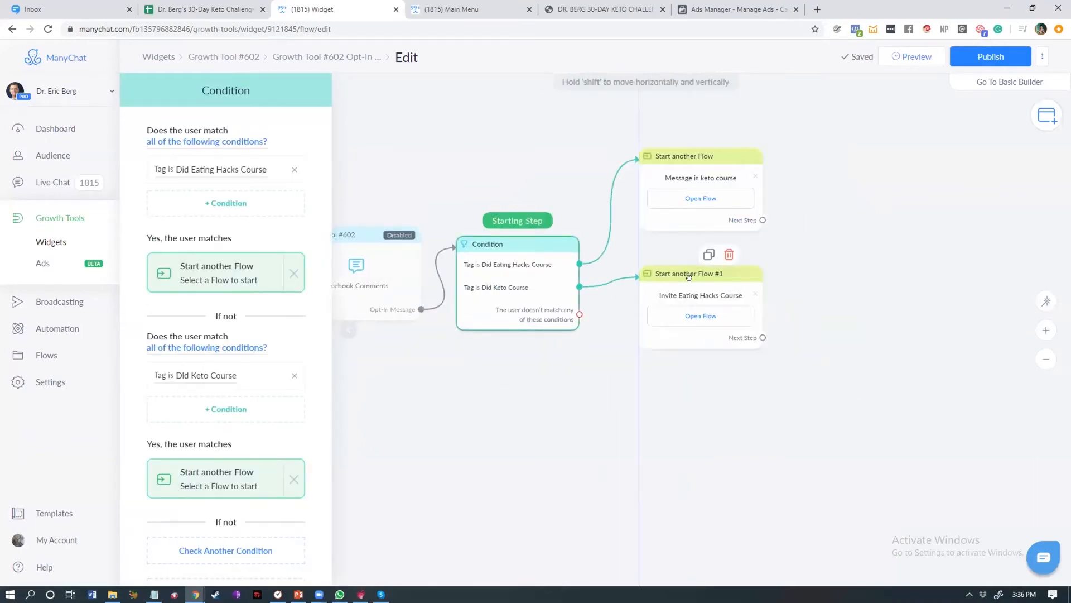
left_click(617, 381)
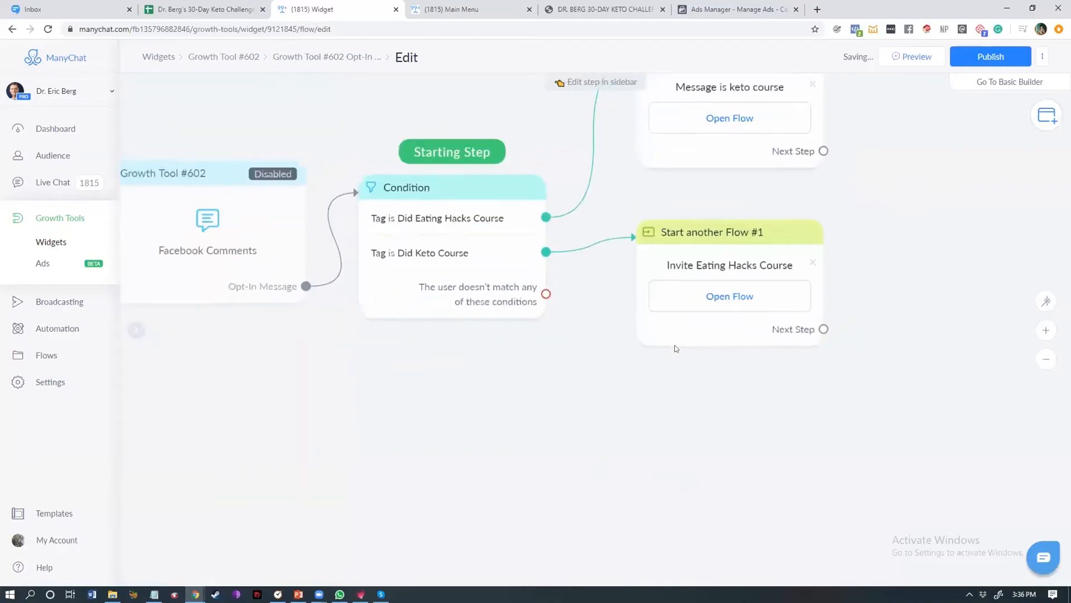
left_click(986, 56)
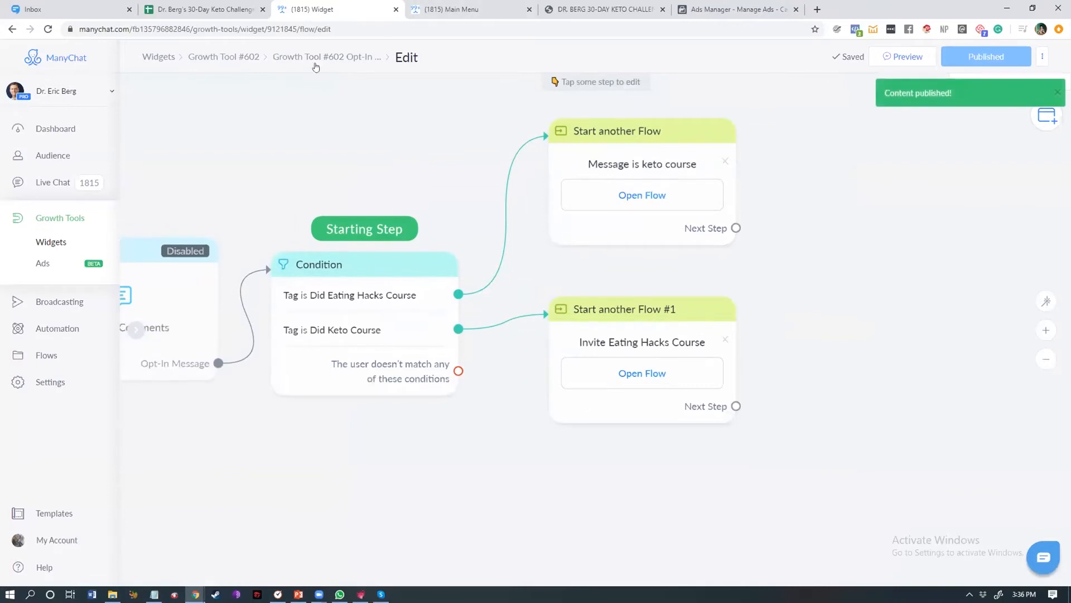
Step: Return to Growth Tool #602, save it and switch it to Active
left_click(246, 56)
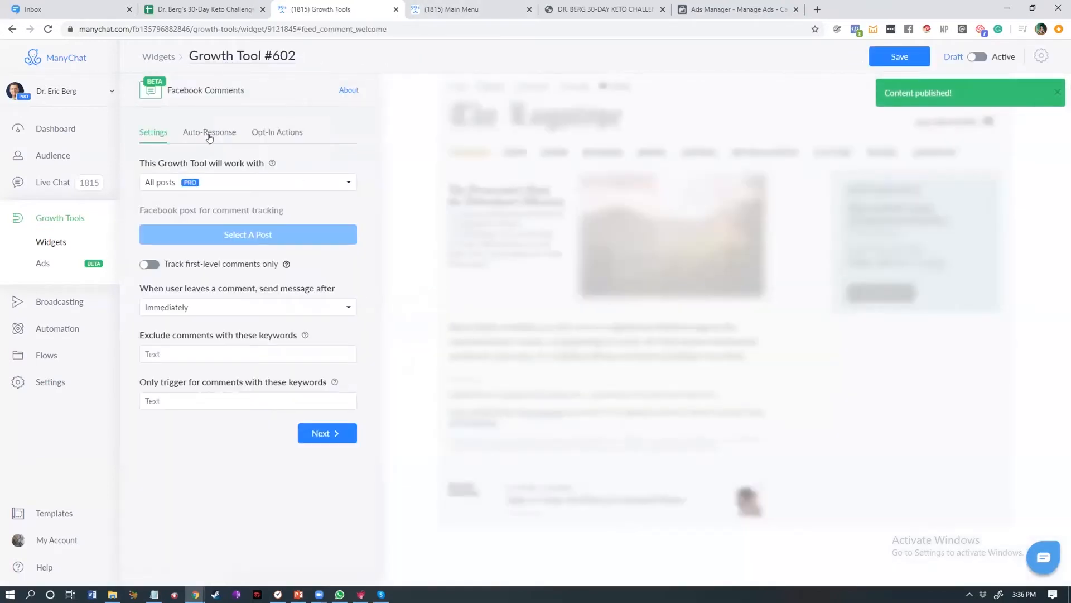
left_click(210, 134)
left_click(285, 134)
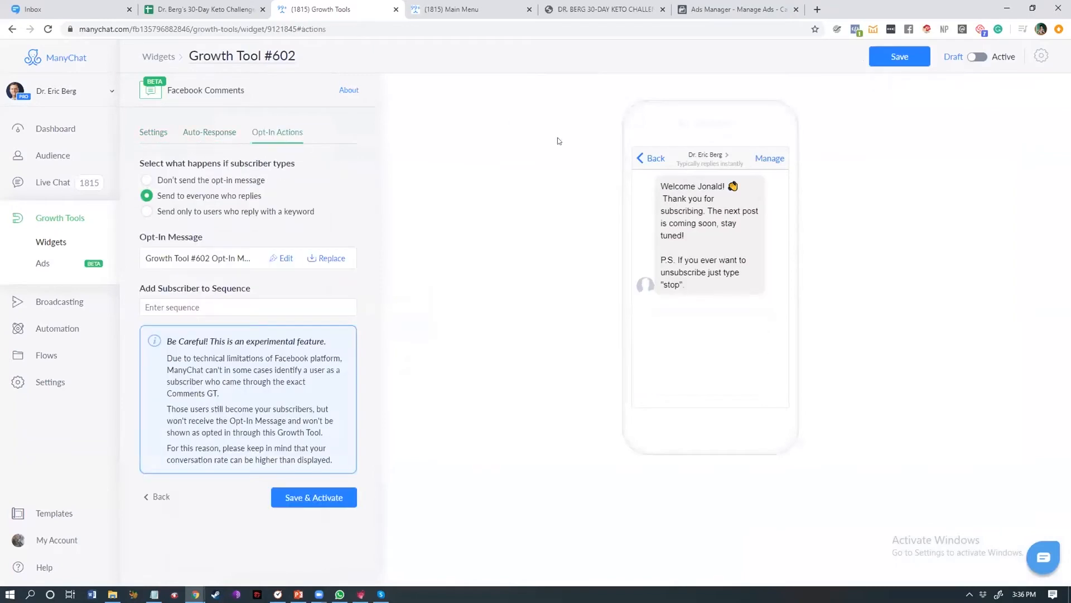
left_click(926, 58)
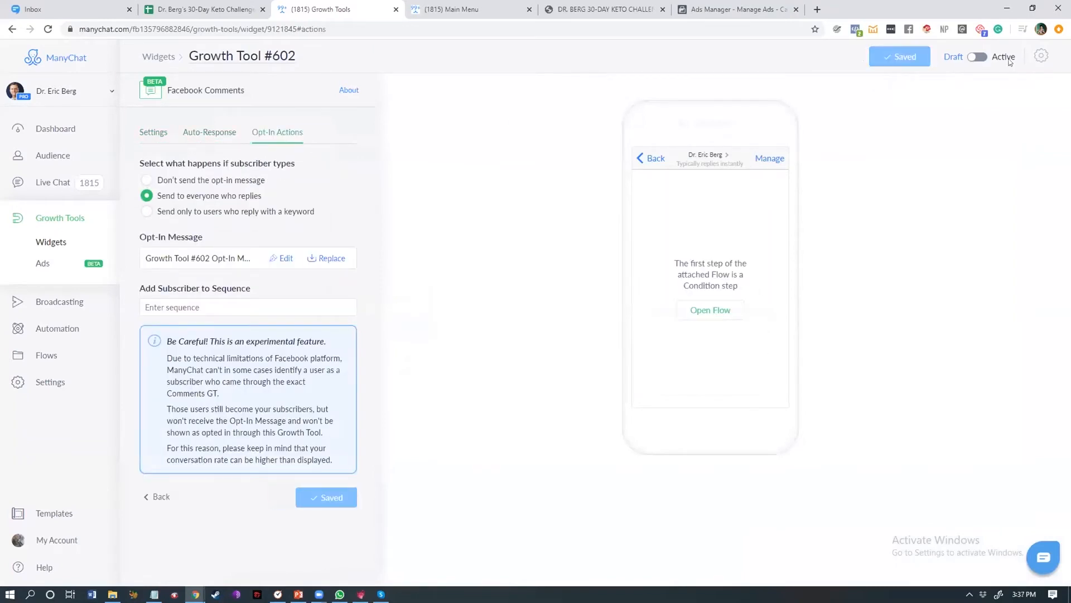
left_click(980, 58)
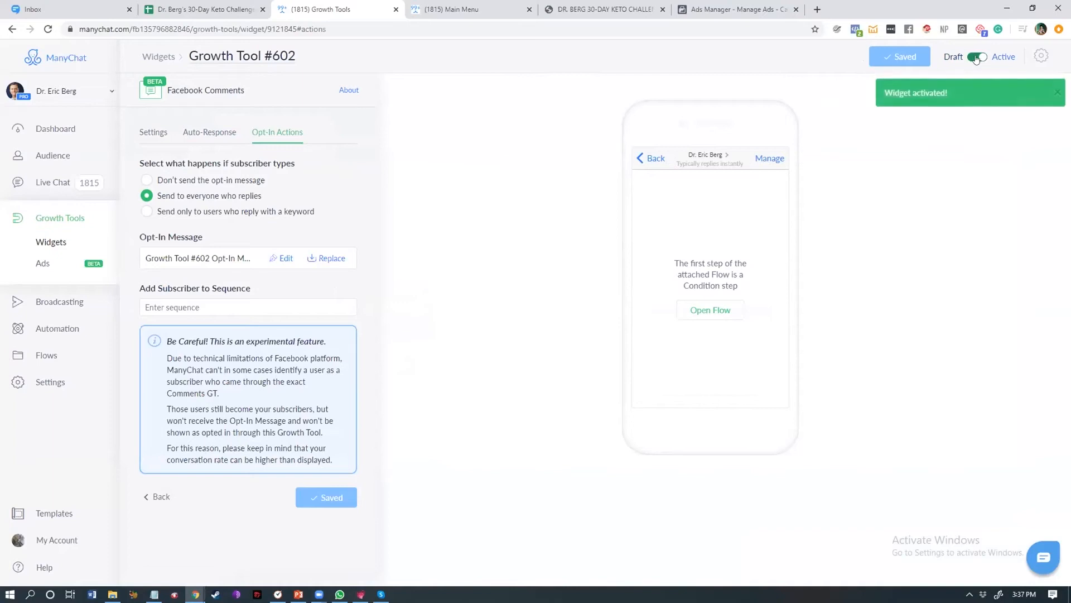
Step: Review the growth tool's auto-response message, opt-in actions and the opt-in message flow's condition step
left_click(209, 132)
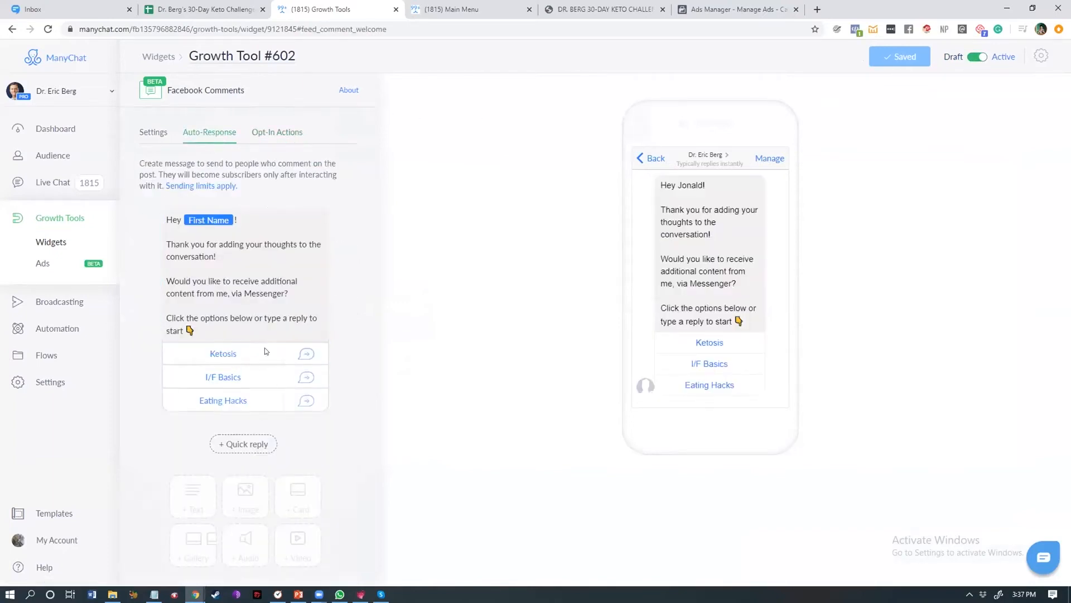
left_click(280, 132)
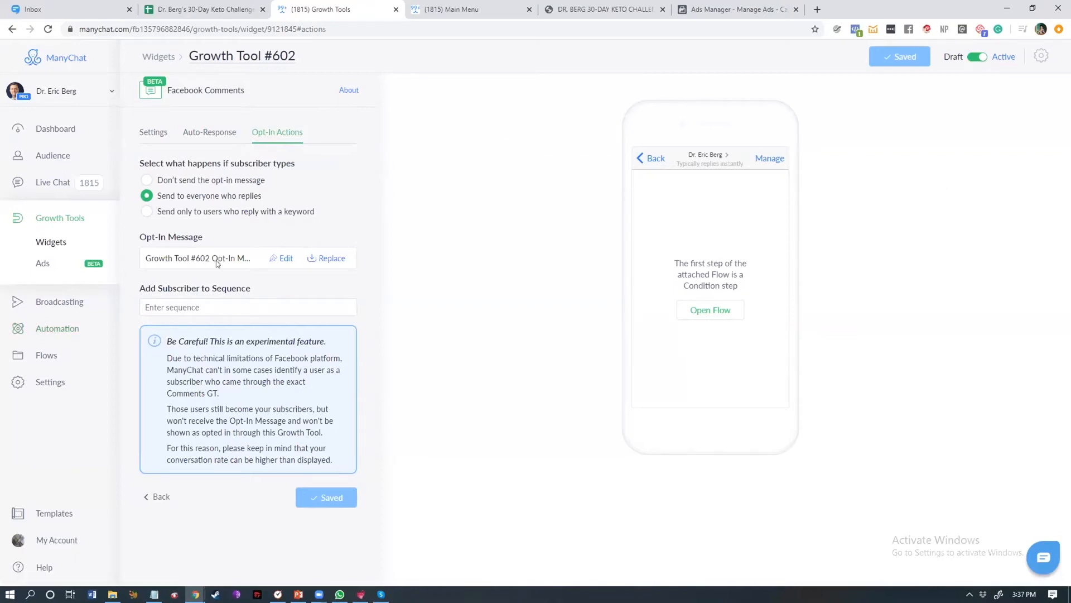
left_click(209, 135)
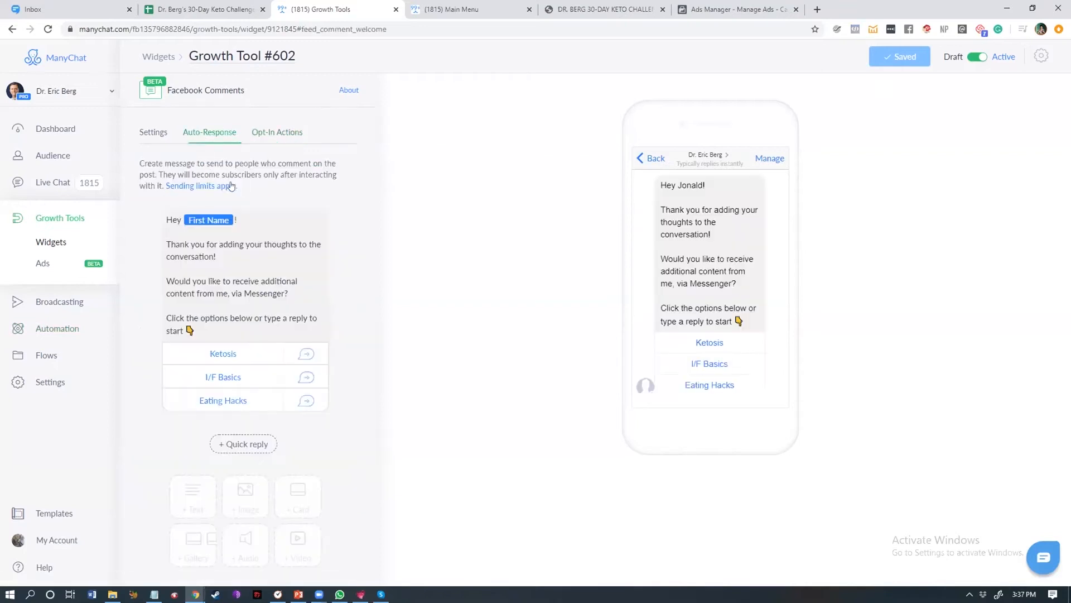
left_click(264, 313)
left_click_drag(248, 325, 166, 237)
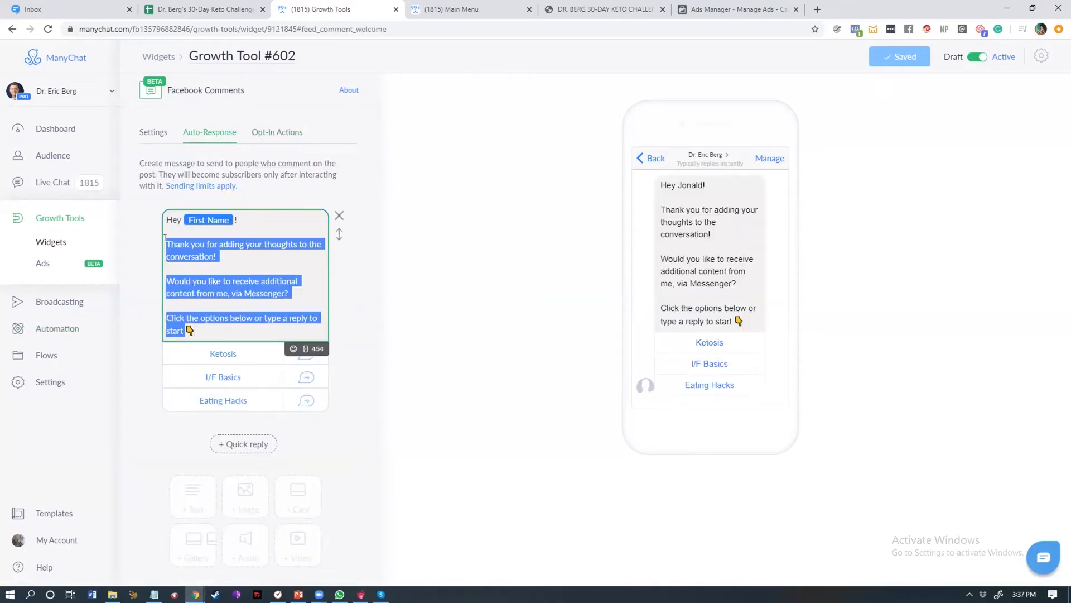
left_click(241, 302)
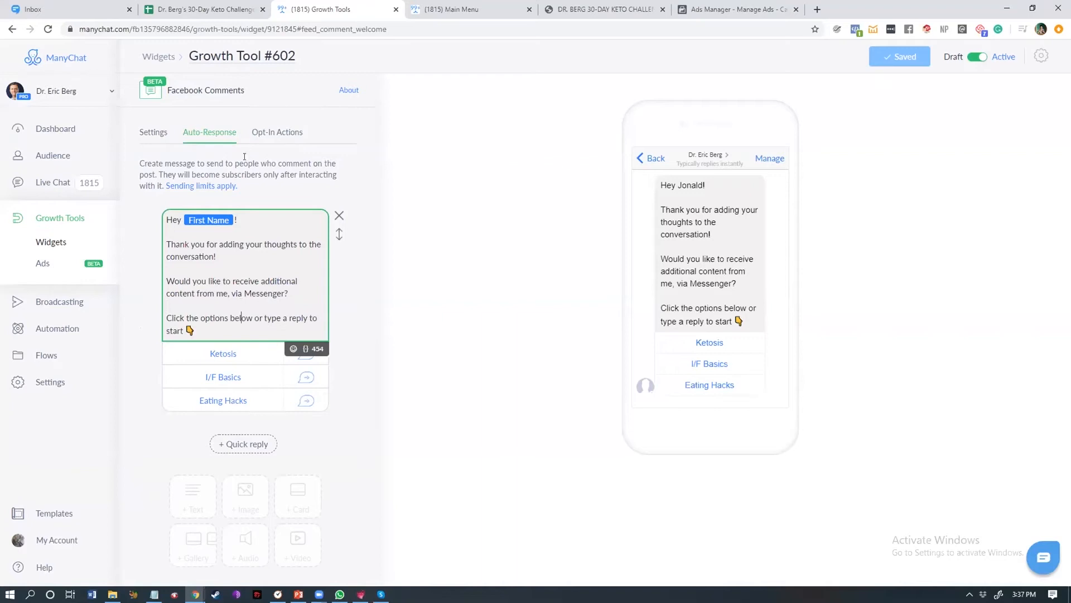
left_click(264, 132)
left_click(223, 256)
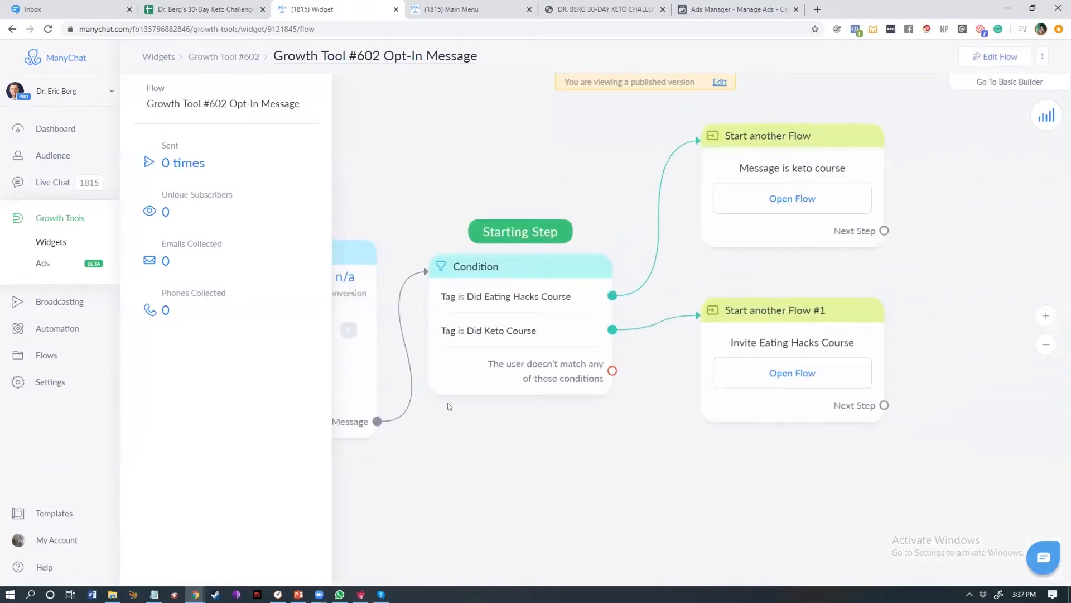
left_click(481, 326)
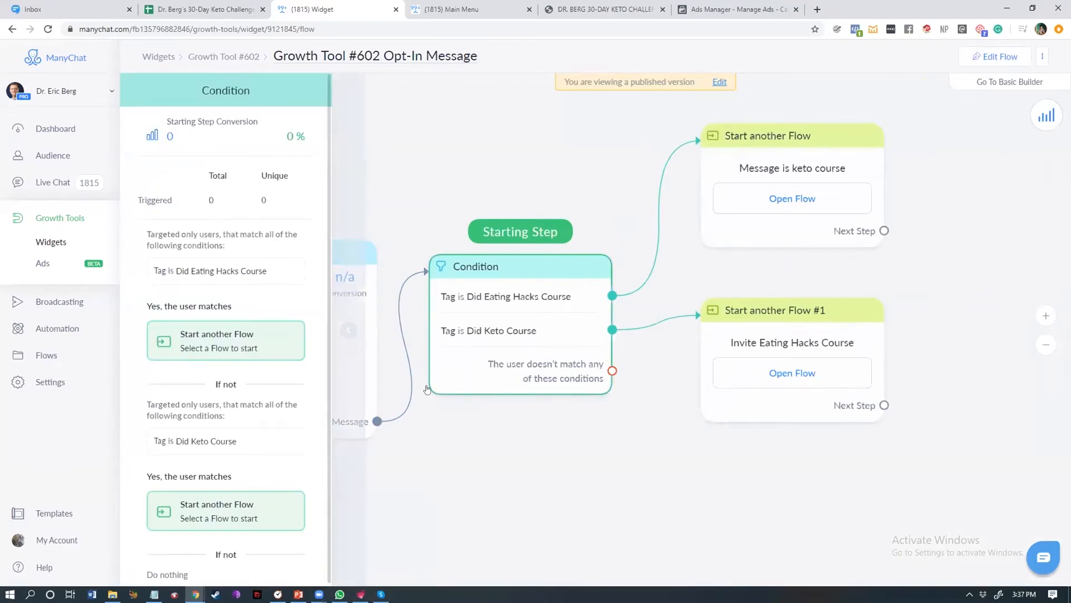
left_click_drag(693, 488, 647, 496)
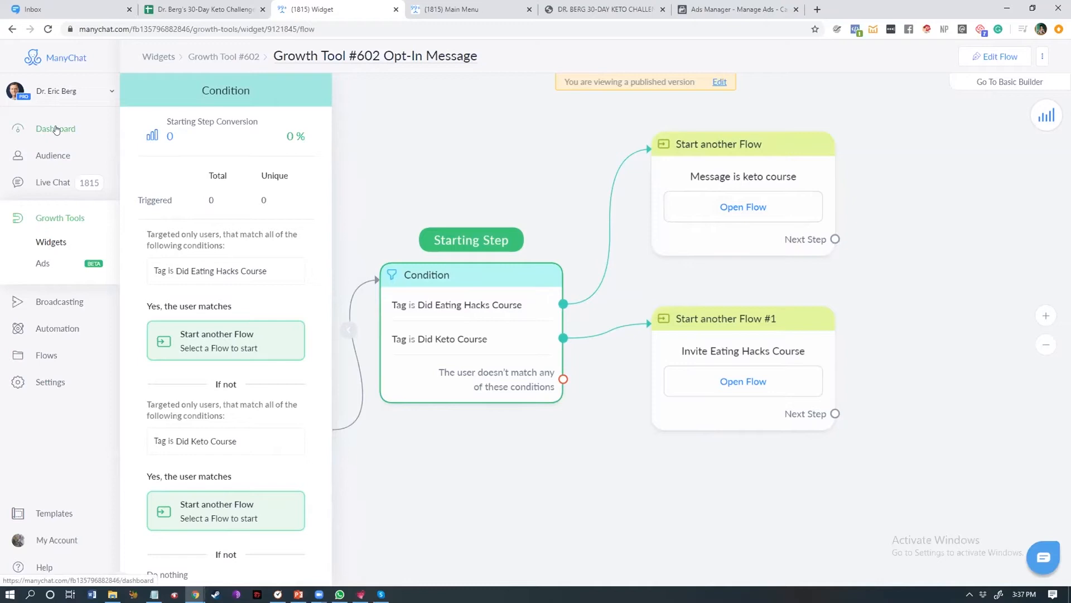
left_click(196, 57)
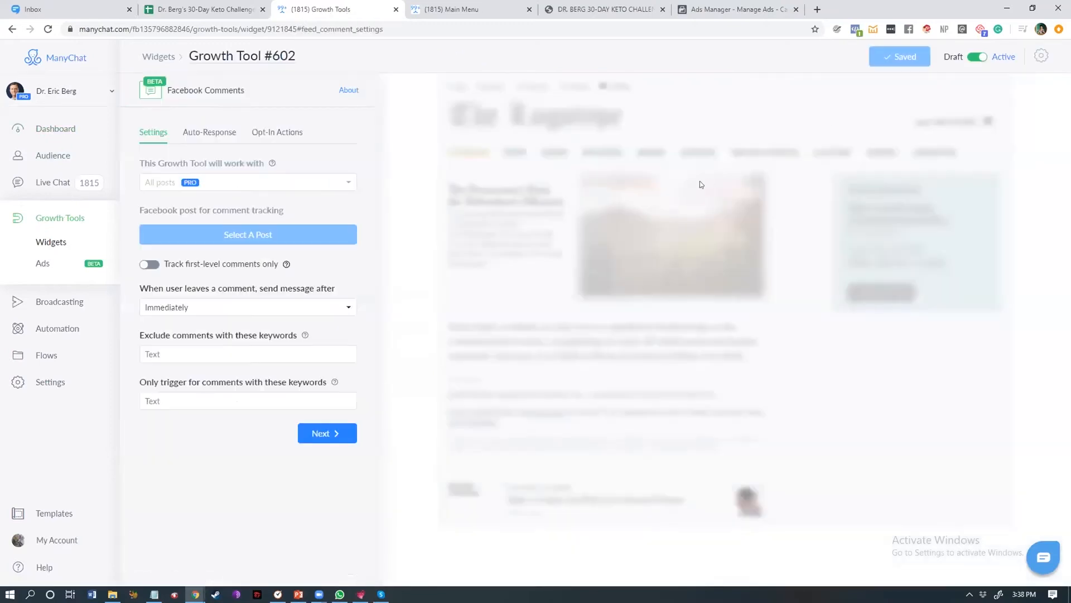
left_click(219, 133)
left_click(148, 133)
Step: Exclude comments containing the keywords 'Order, orderrs,' and save the growth tool
left_click(205, 354)
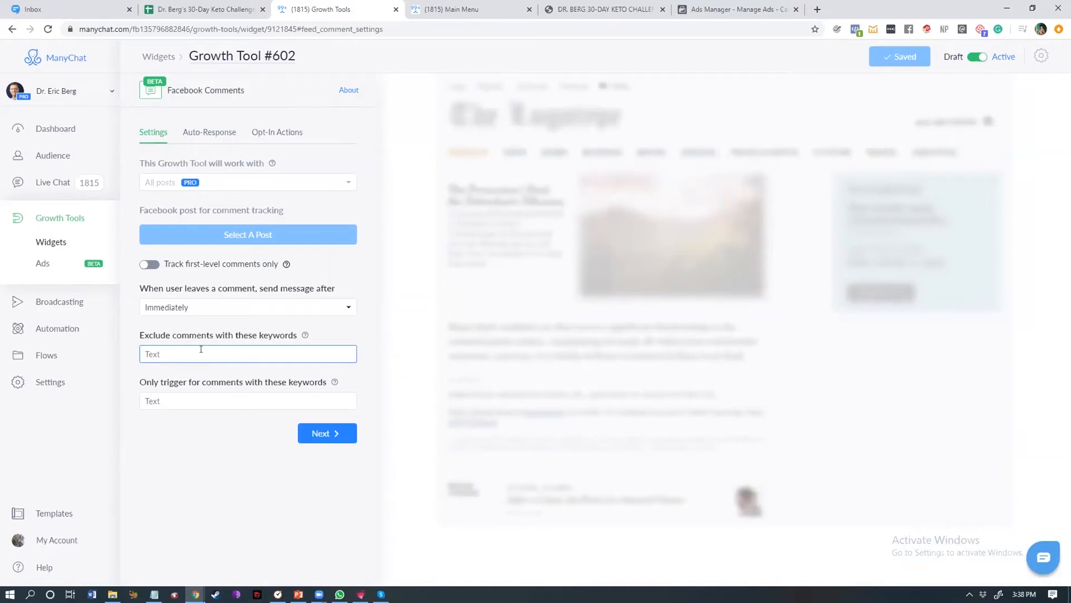
type("Order, orders,")
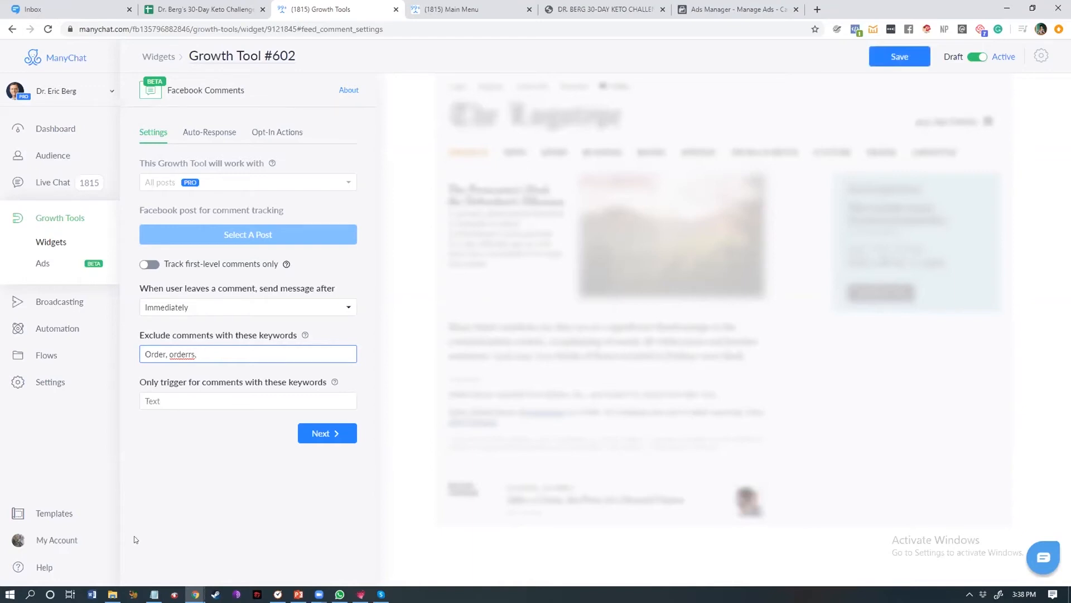
left_click(209, 389)
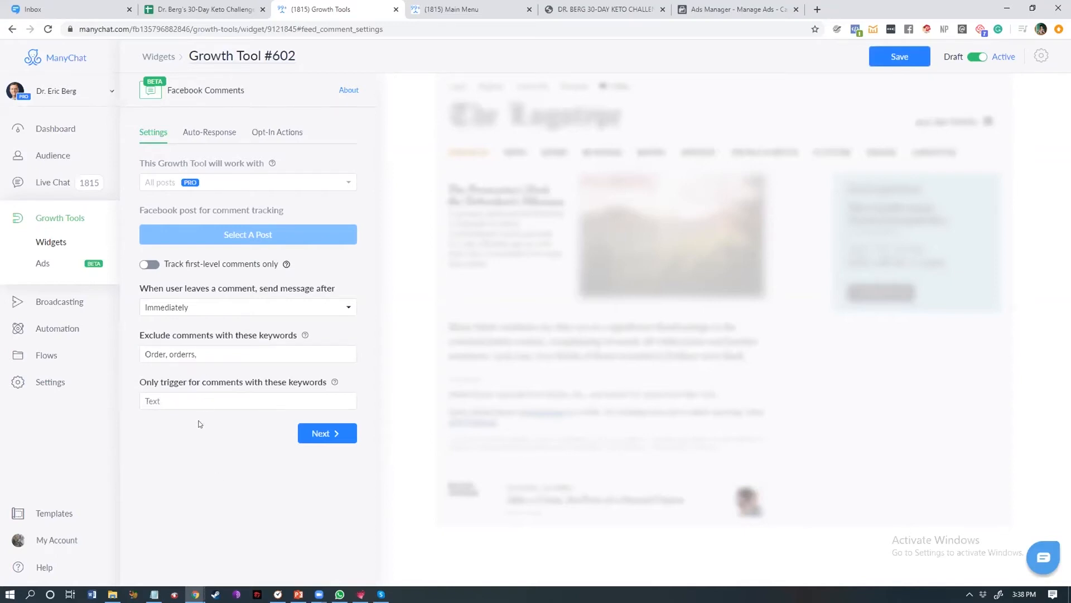
left_click(977, 57)
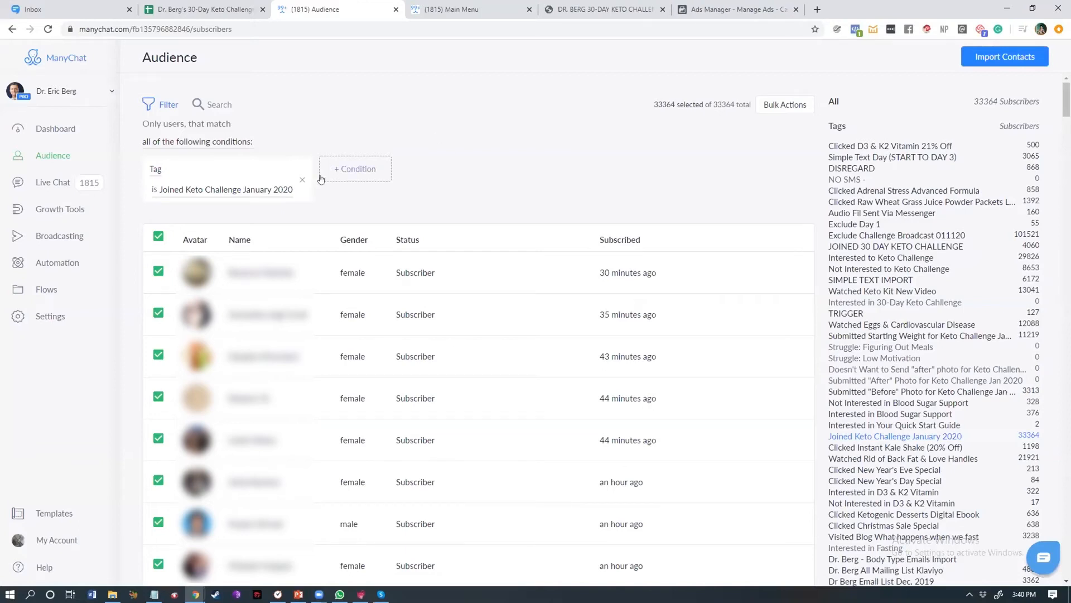
Step: Filter the Joined Keto Challenge January 2020 audience additionally by Phone having any value, then remove that condition
left_click_drag(294, 190, 187, 191)
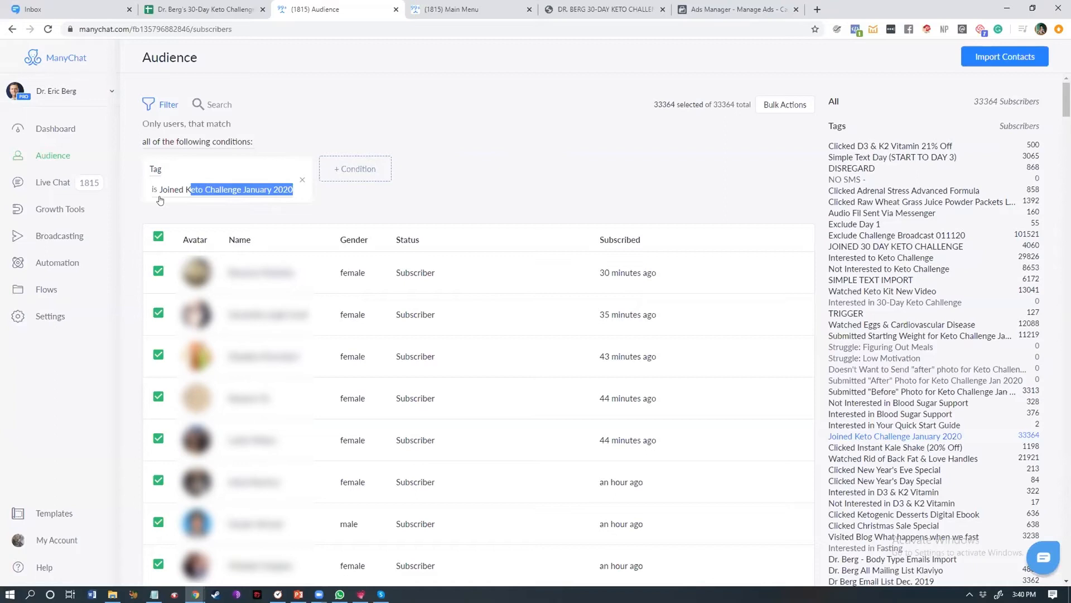
left_click(175, 202)
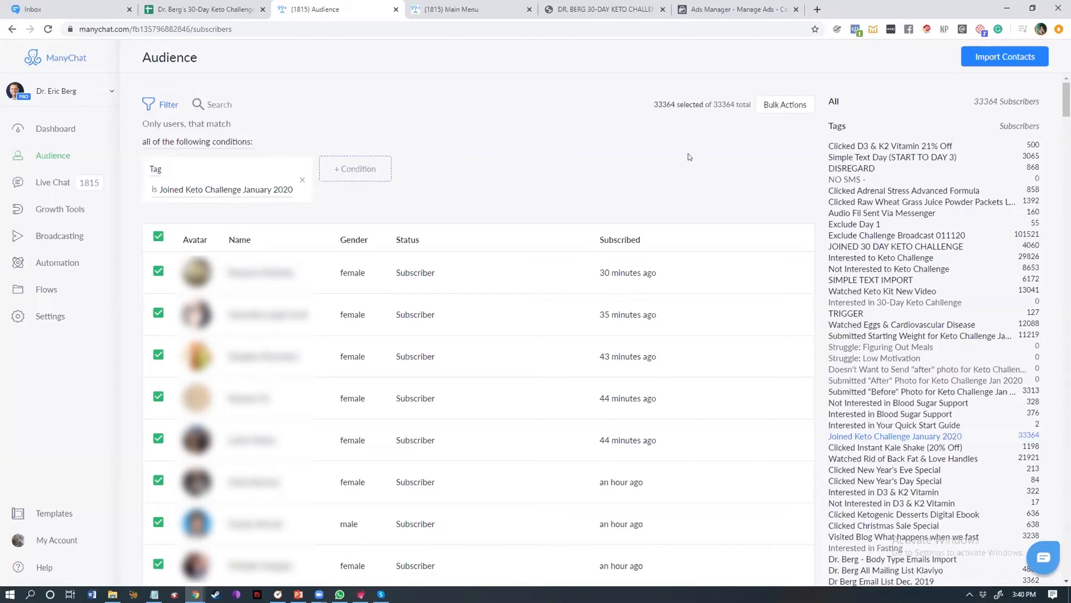
double_click(660, 104)
left_click(362, 175)
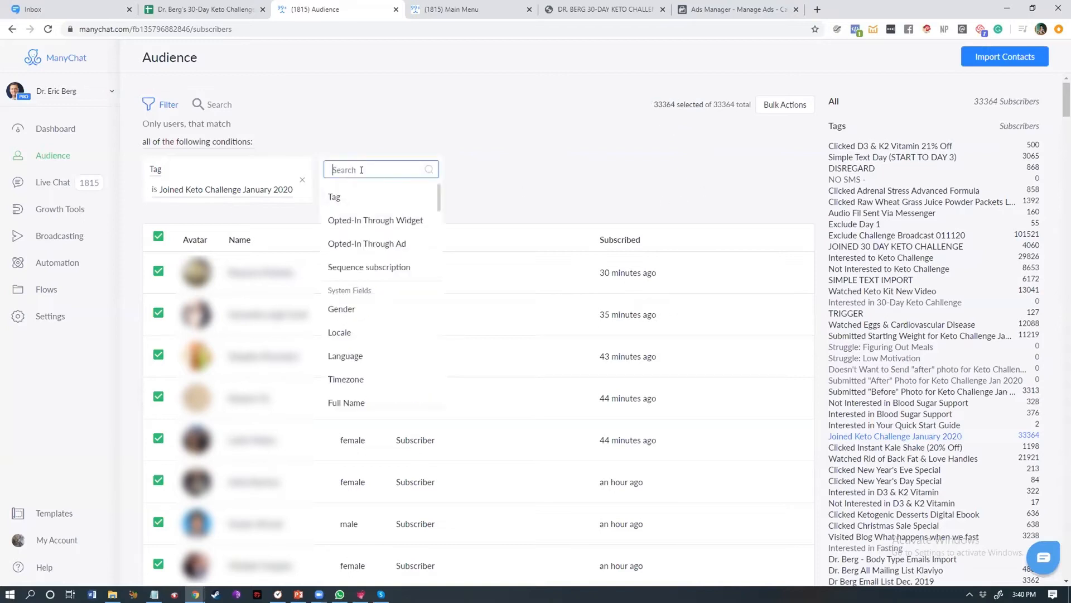
type("phone")
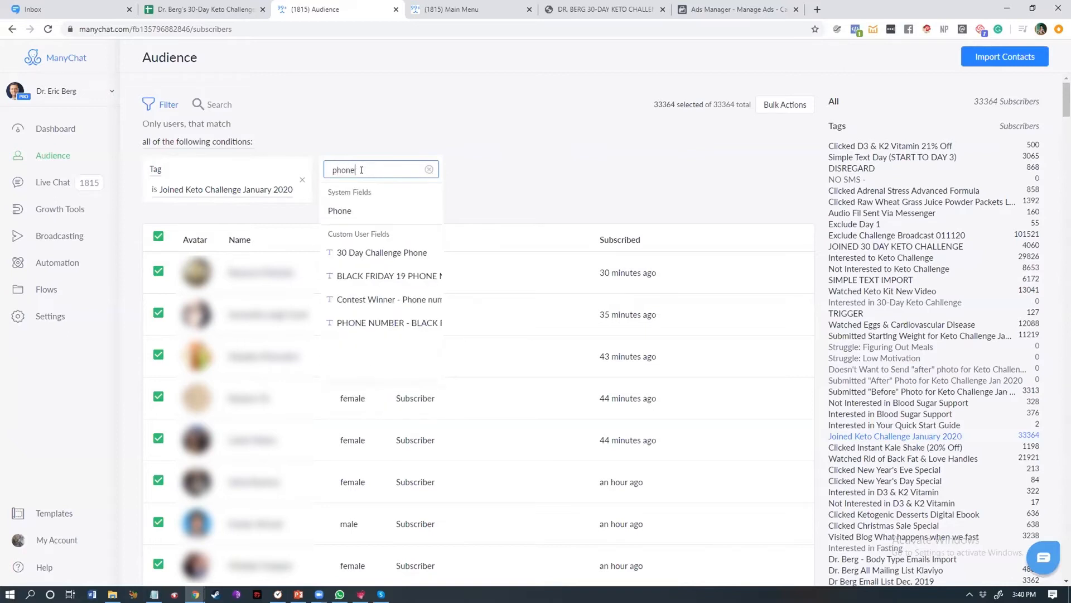
left_click(346, 211)
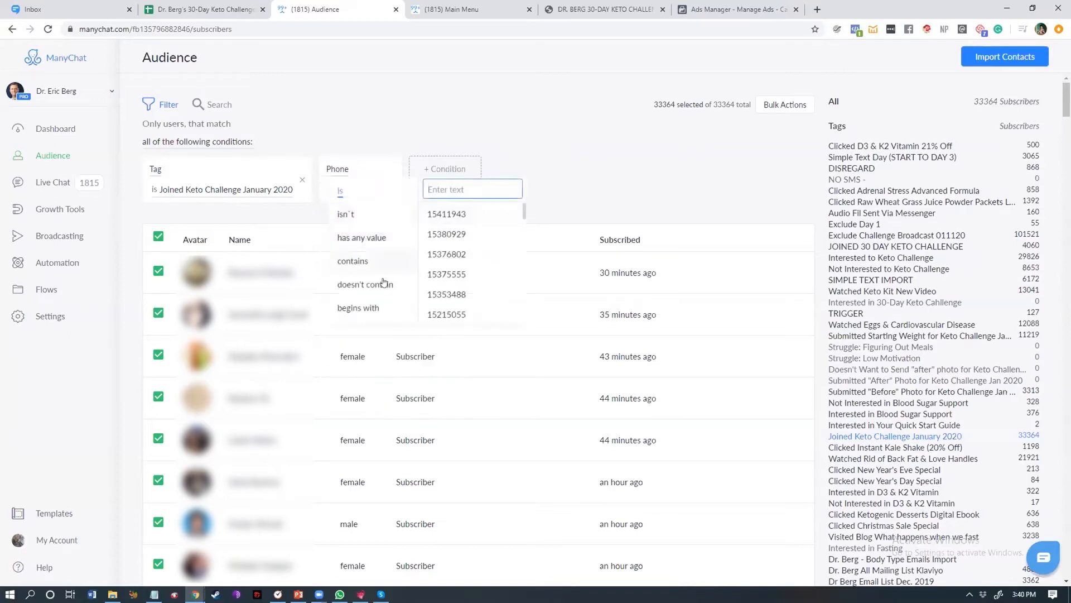
left_click(361, 237)
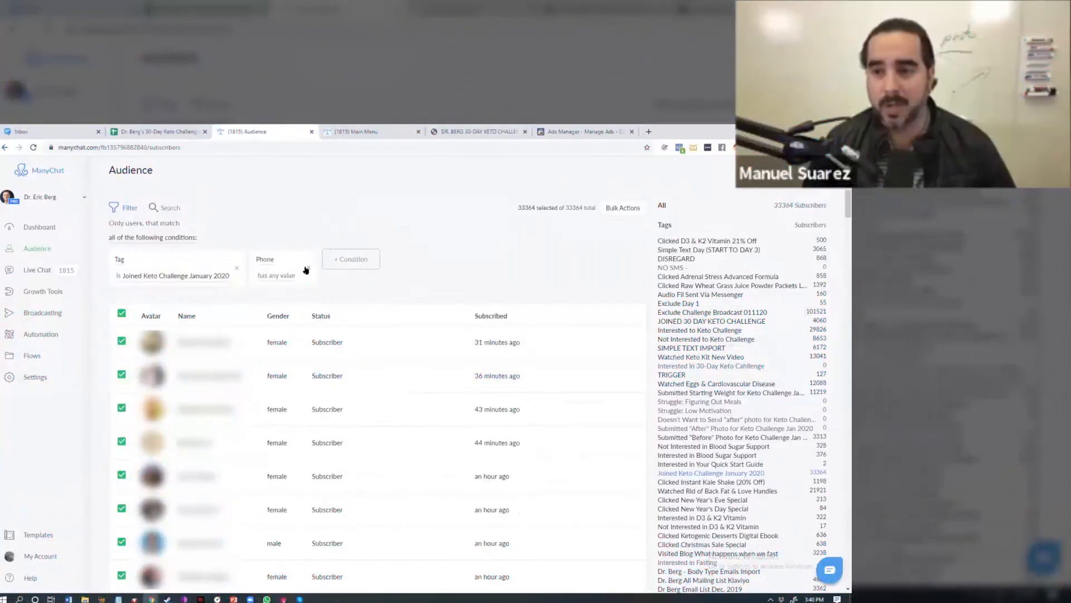
left_click(391, 179)
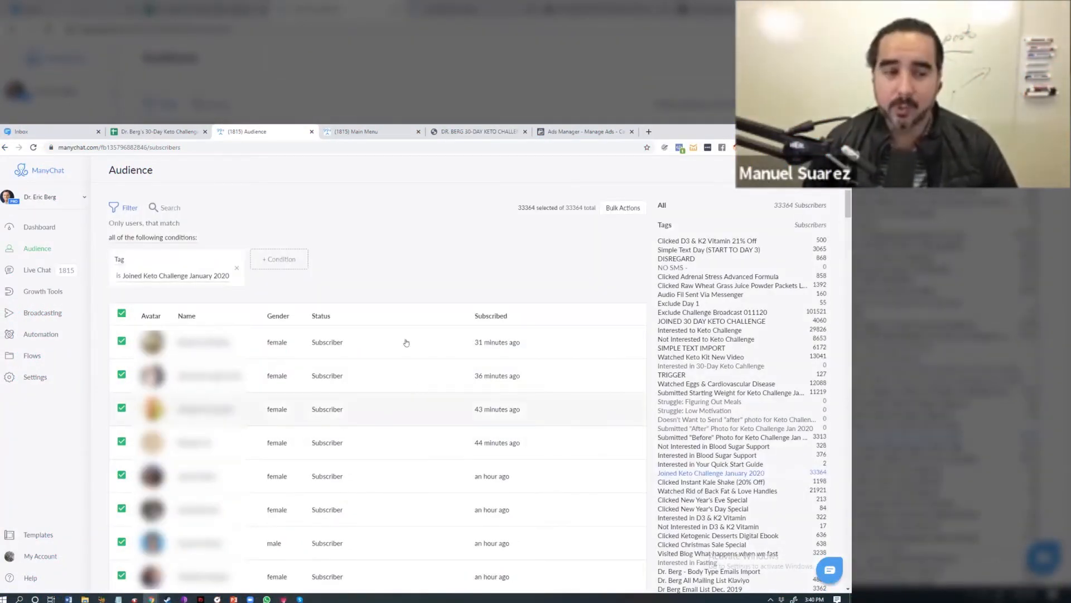
left_click(84, 132)
left_click(156, 132)
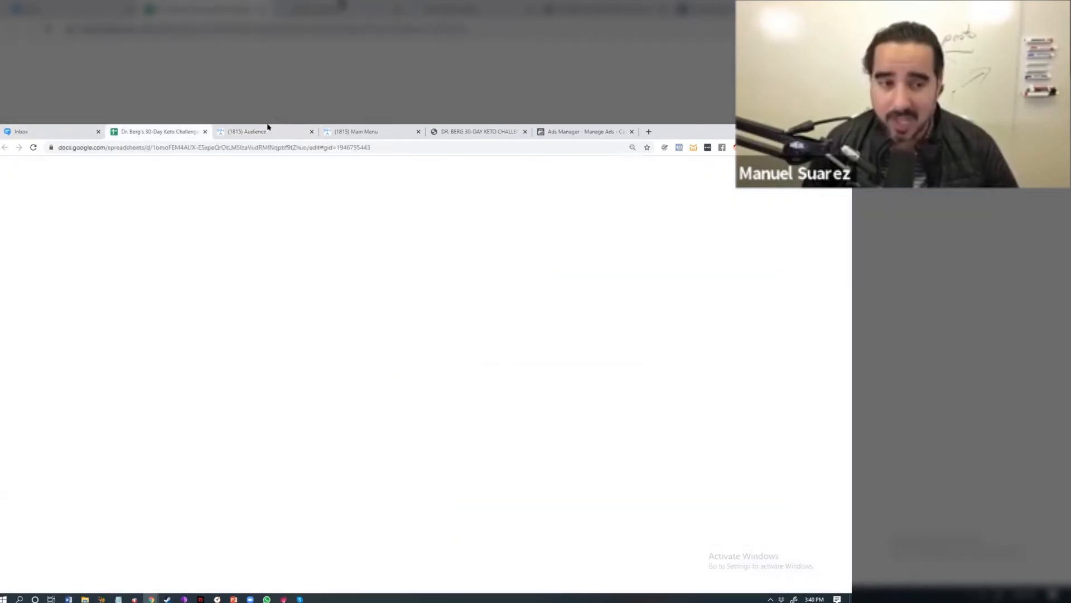
left_click(262, 131)
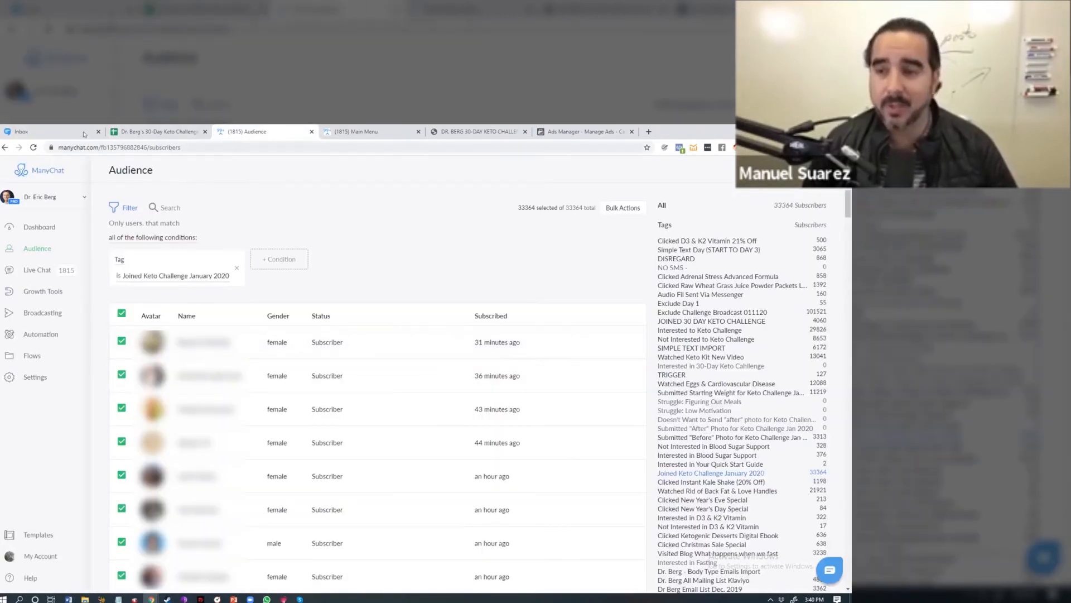
Step: Filter the audience additionally by Email having any value, then remove that condition
left_click(279, 259)
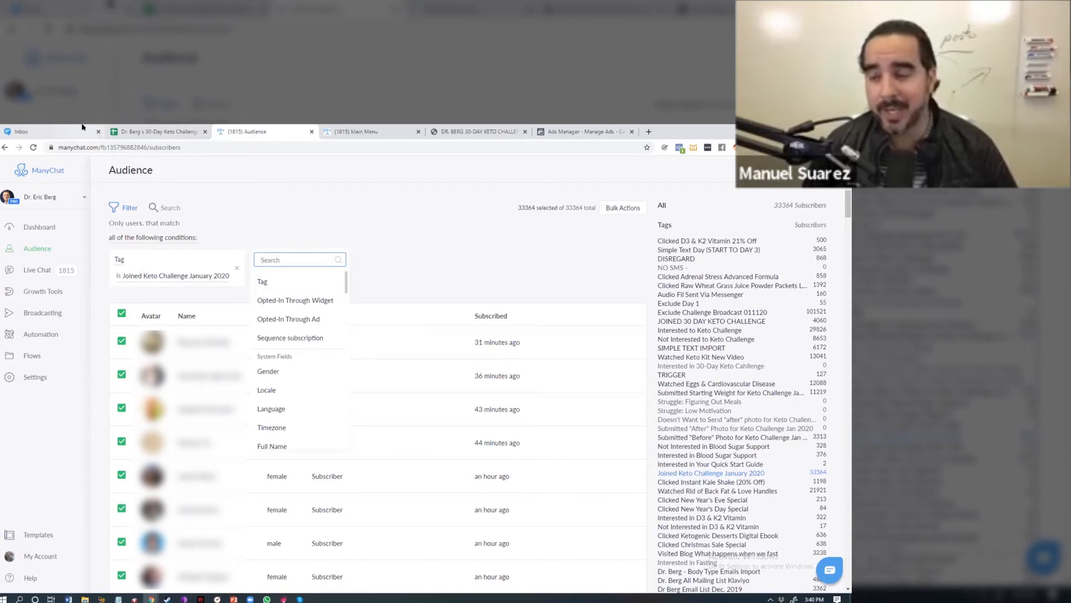
type("Email")
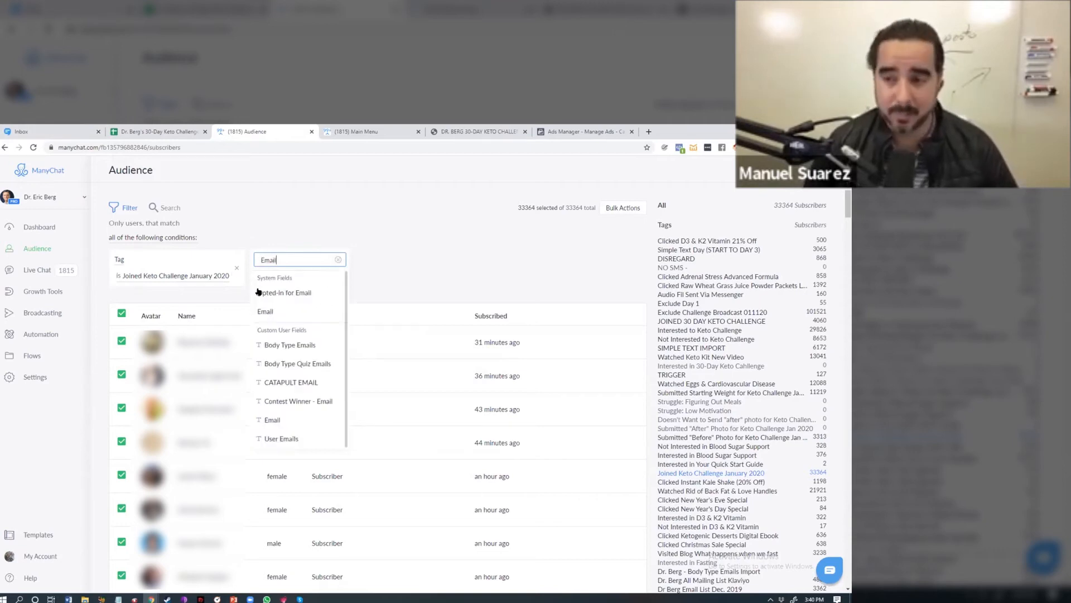
left_click(283, 309)
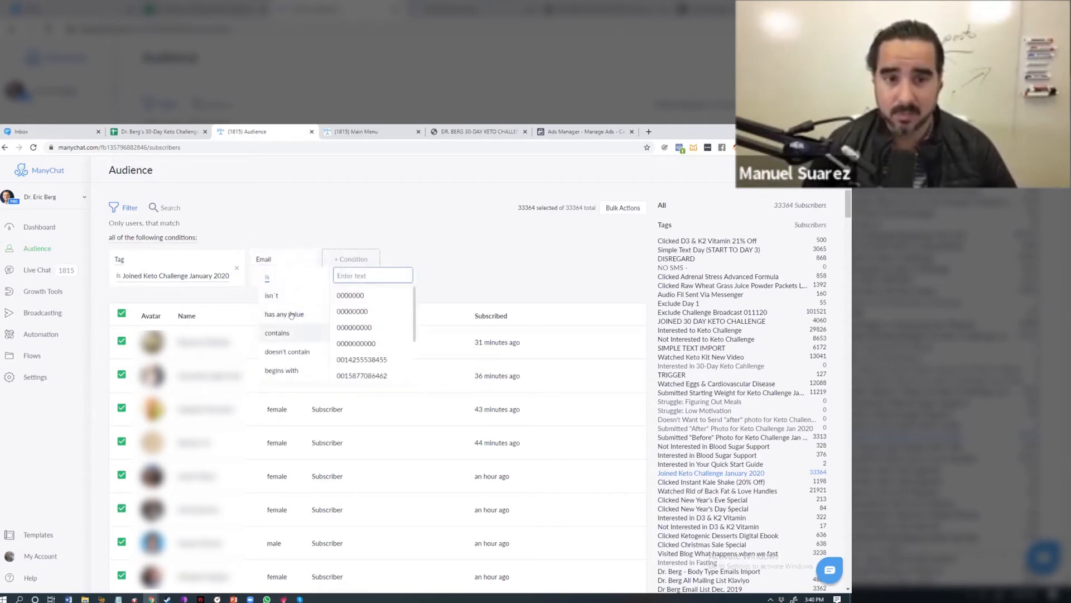
left_click(279, 314)
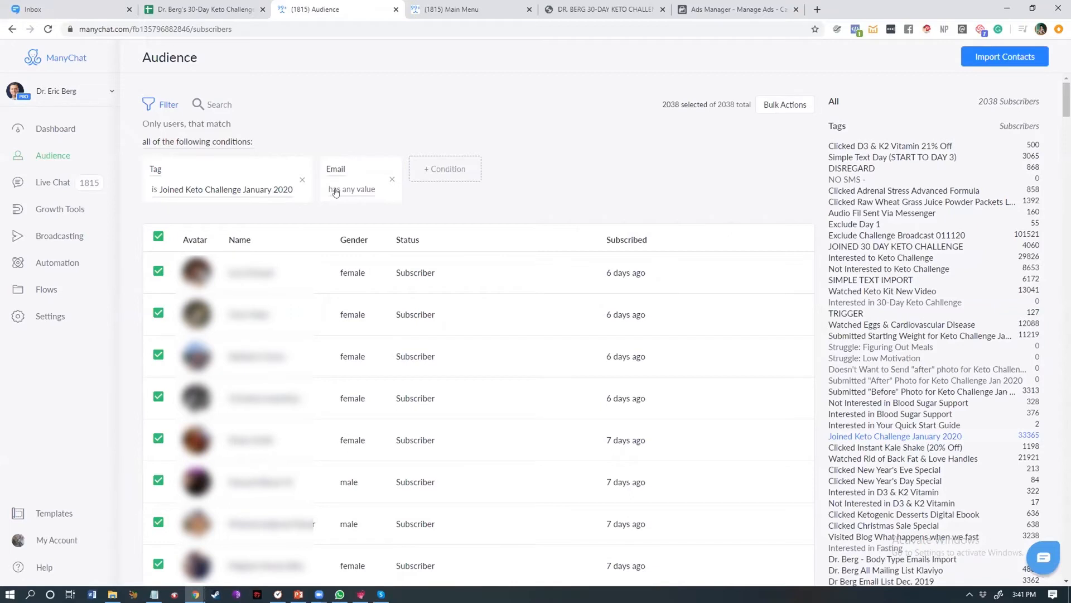
left_click(392, 180)
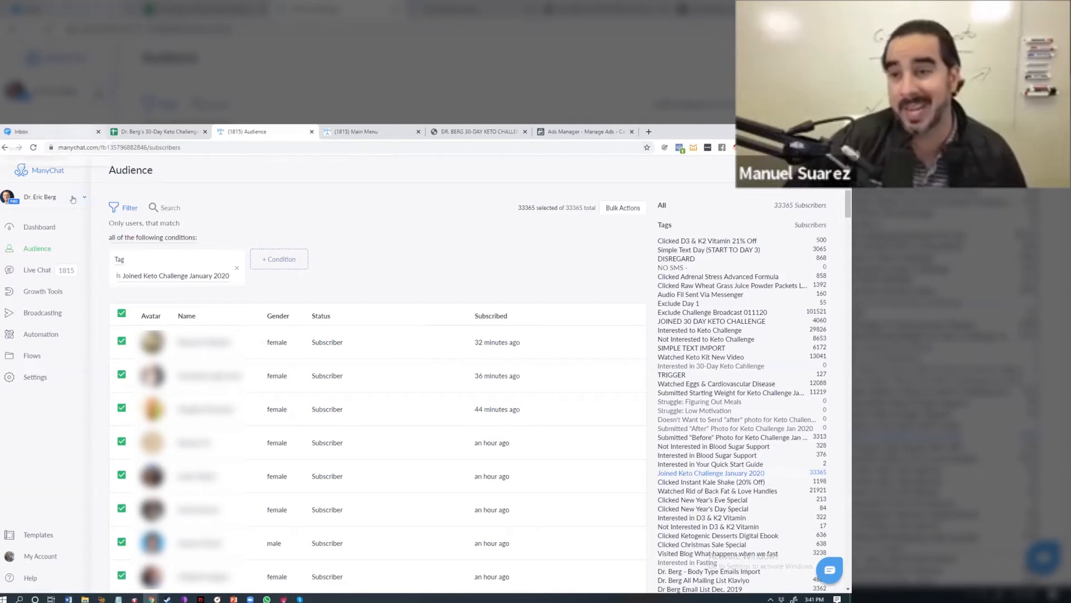
Step: Switch to the SimpleTexting inbox tab and open its Subscribers section
left_click(48, 132)
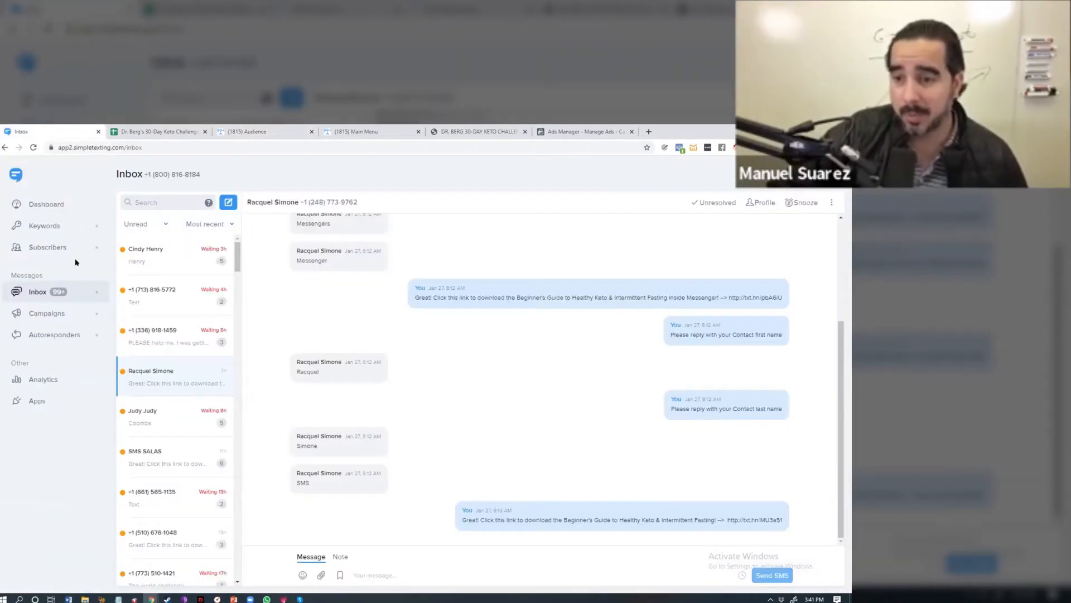
left_click(50, 248)
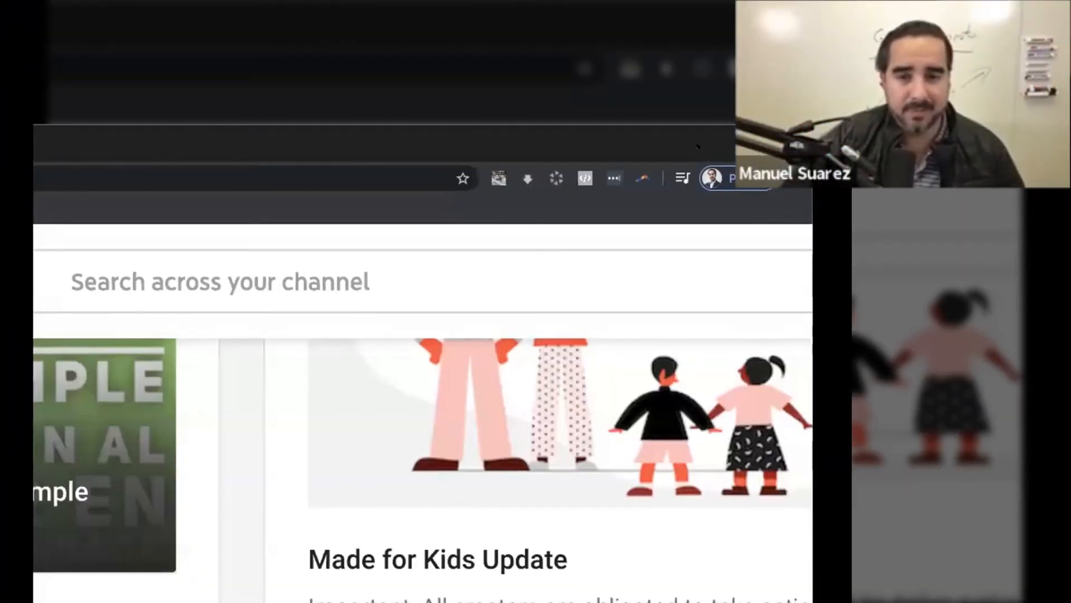
Step: Go to YouTube, search 'berg keto challenge' and open Dr. Eric Berg DC's 30-Day Keto Low Carb Challenge video
scroll(359, 218, "up", 3)
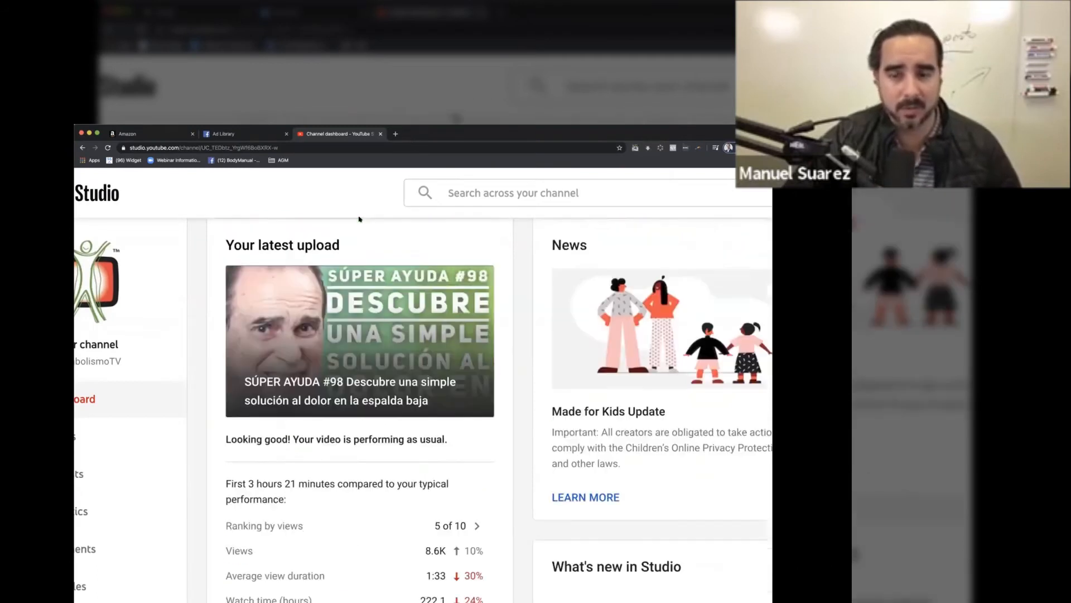
left_click(355, 147)
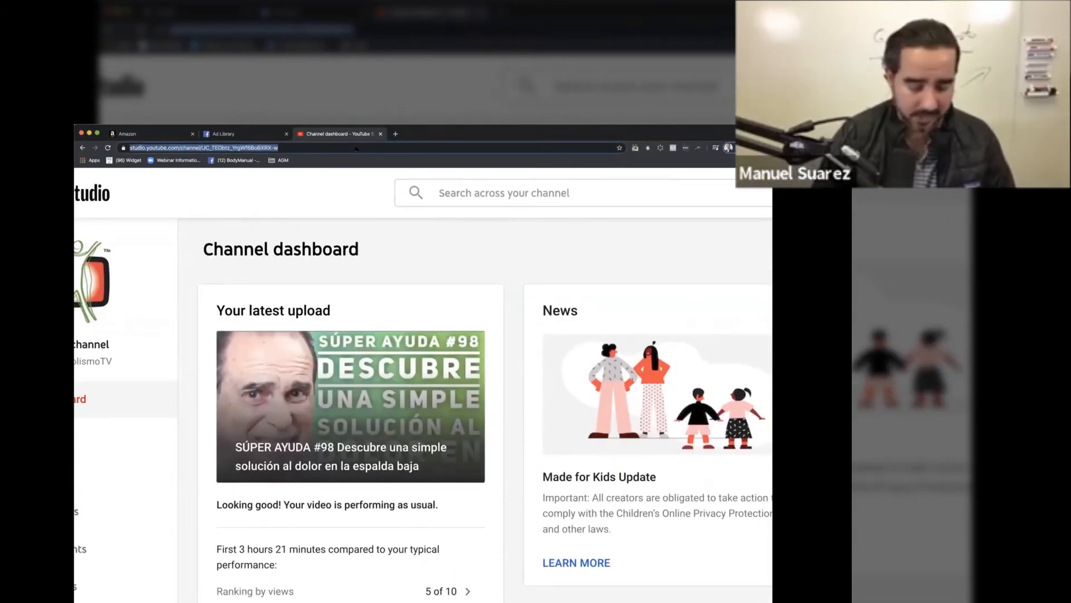
type("youtube.com")
key("Return")
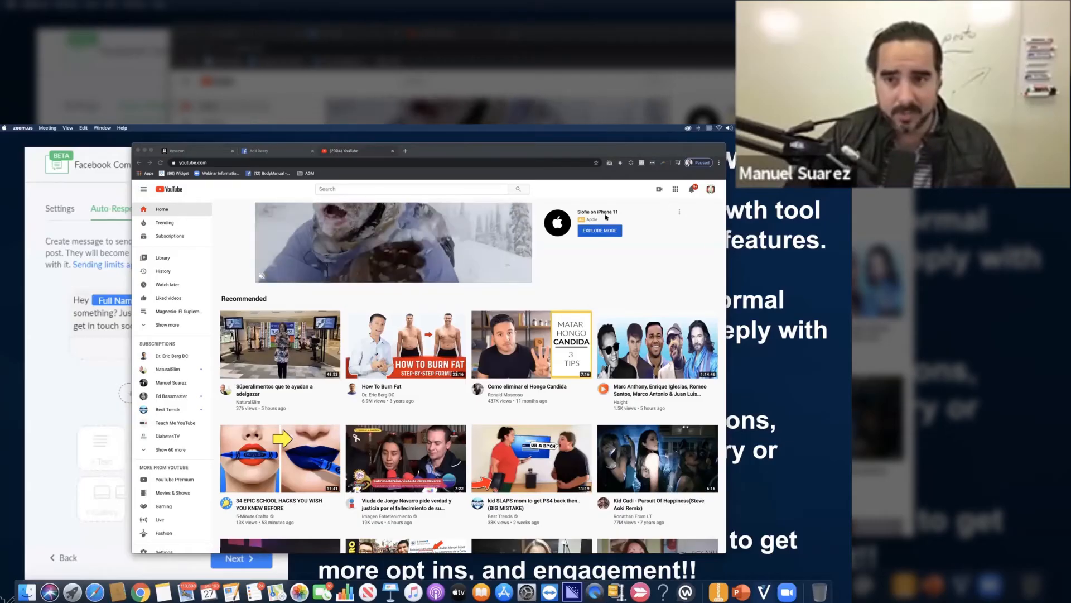
left_click(600, 205)
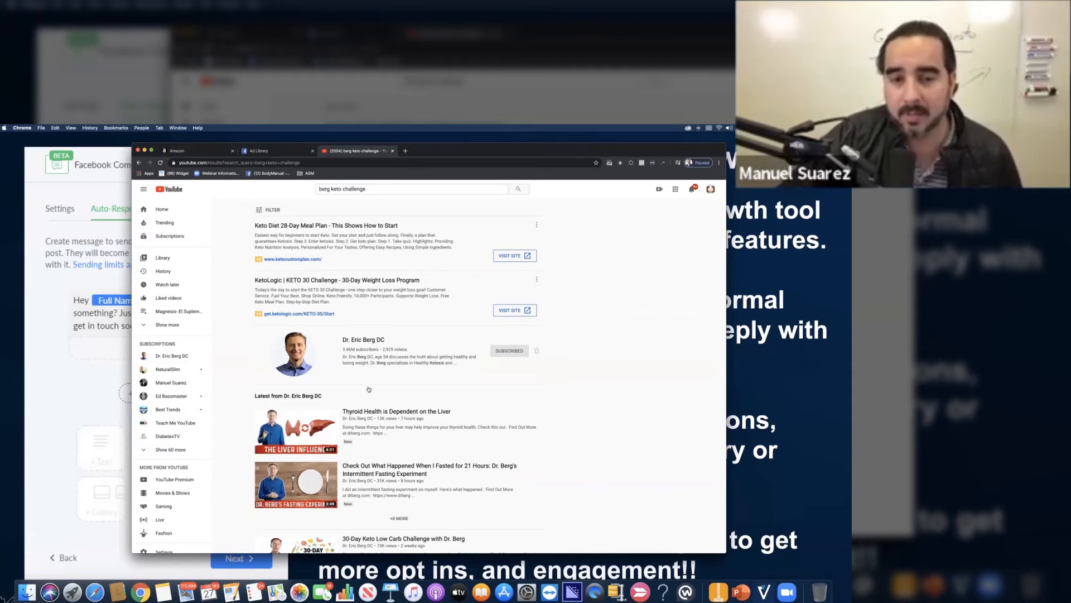
left_click(378, 341)
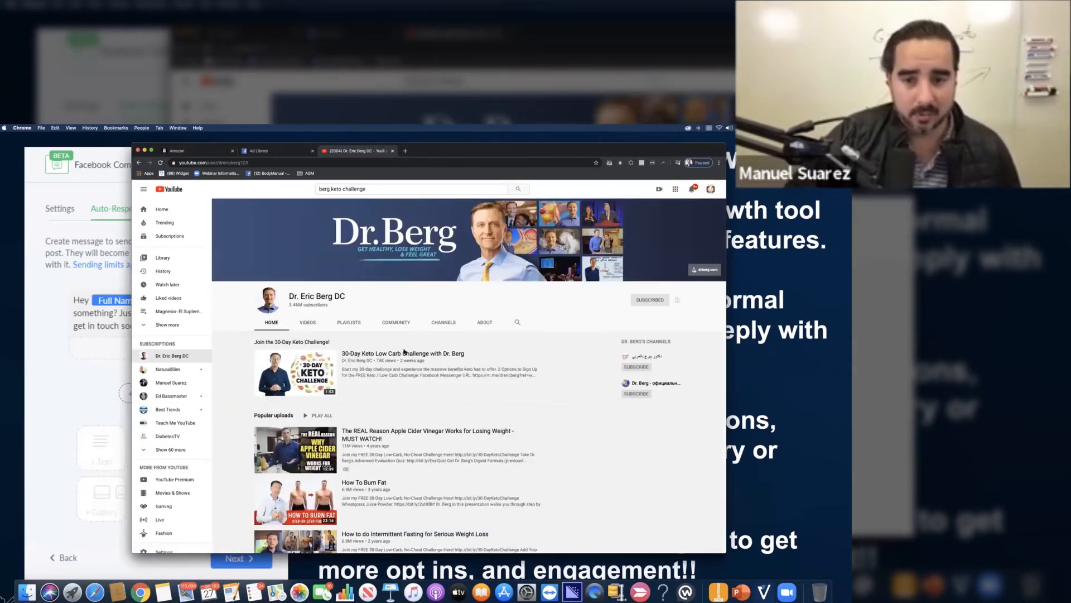
left_click(422, 352)
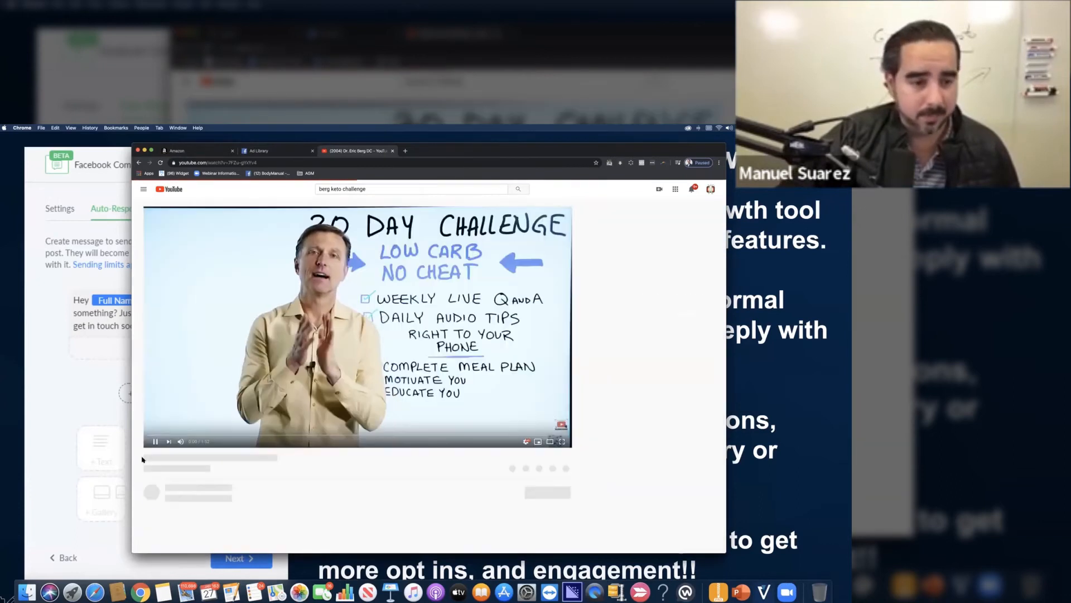
Step: Pause the video and expand its description to read the two sign-up options for the challenge
left_click(155, 442)
scroll(308, 401, "down", 3)
scroll(308, 402, "down", 2)
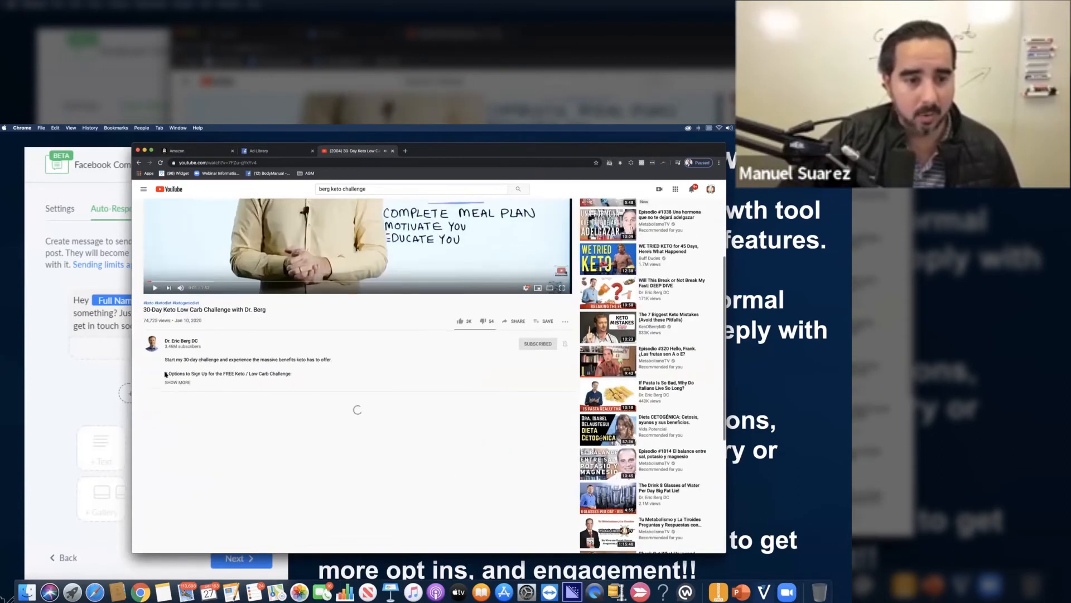
left_click(177, 383)
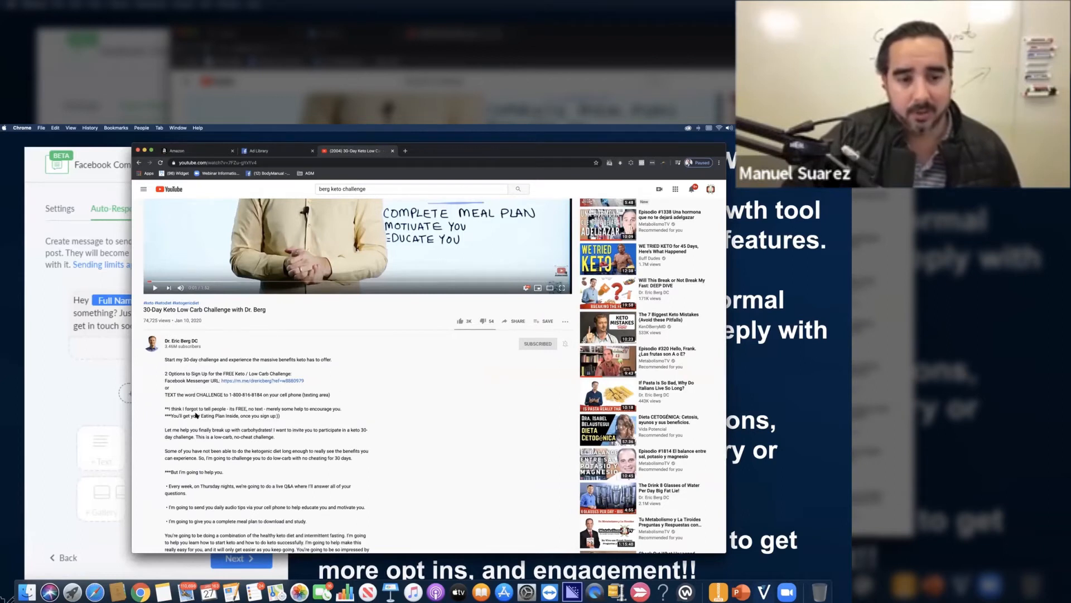
scroll(195, 414, "down", 1)
scroll(196, 414, "up", 5)
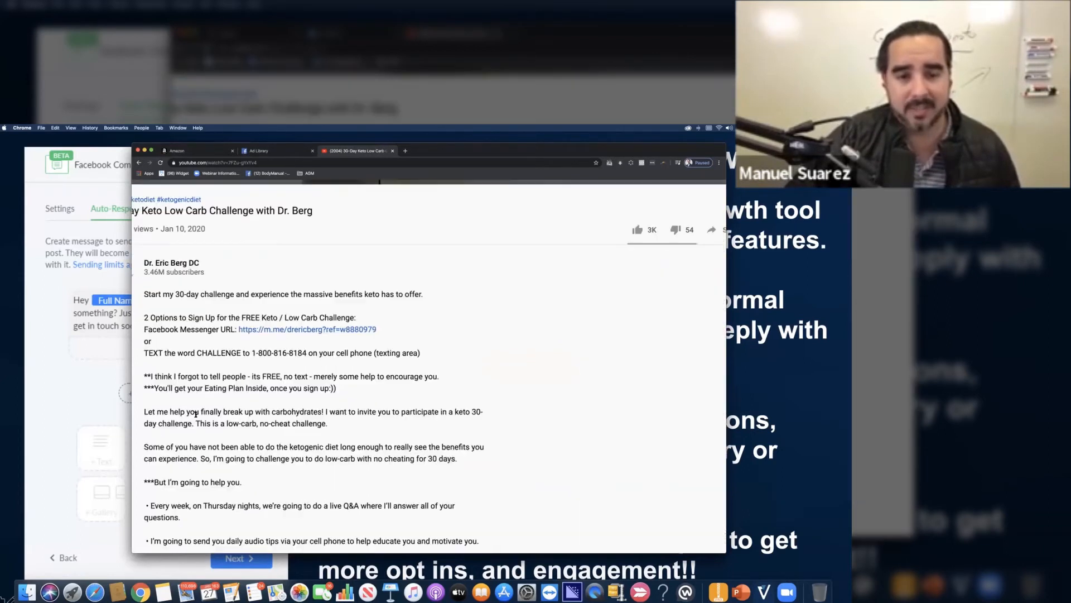
scroll(195, 414, "left", 1)
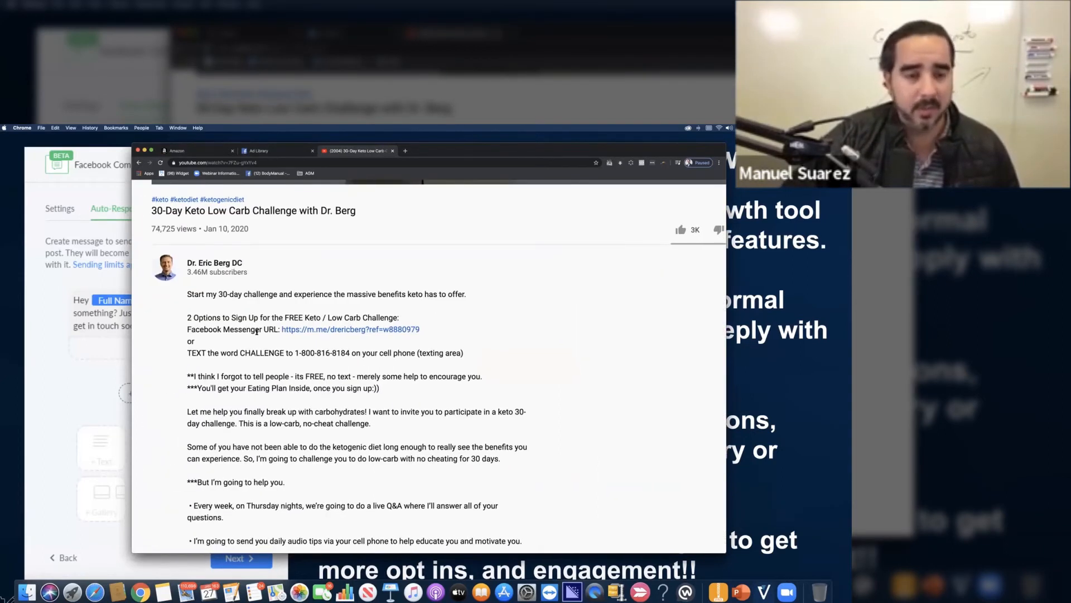
left_click_drag(185, 322, 380, 322)
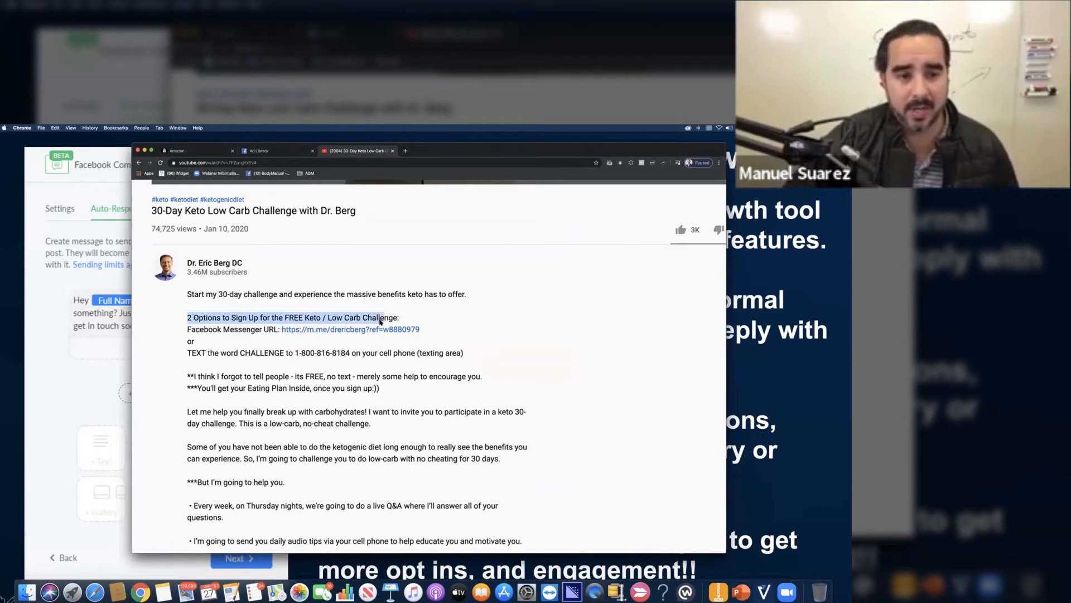
left_click_drag(188, 330, 429, 330)
left_click_drag(187, 356, 471, 357)
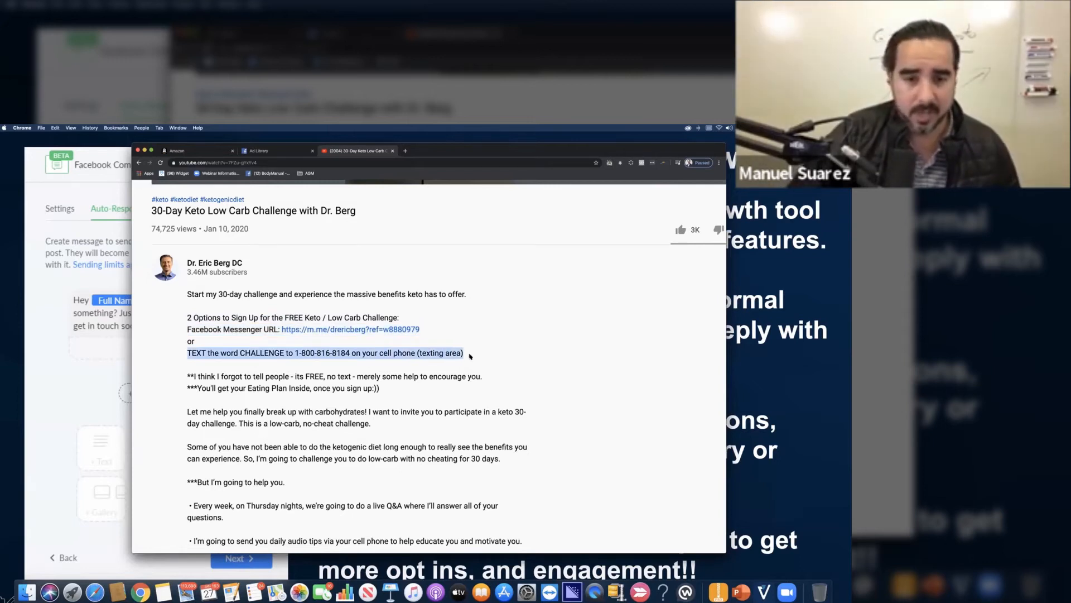
left_click(470, 356)
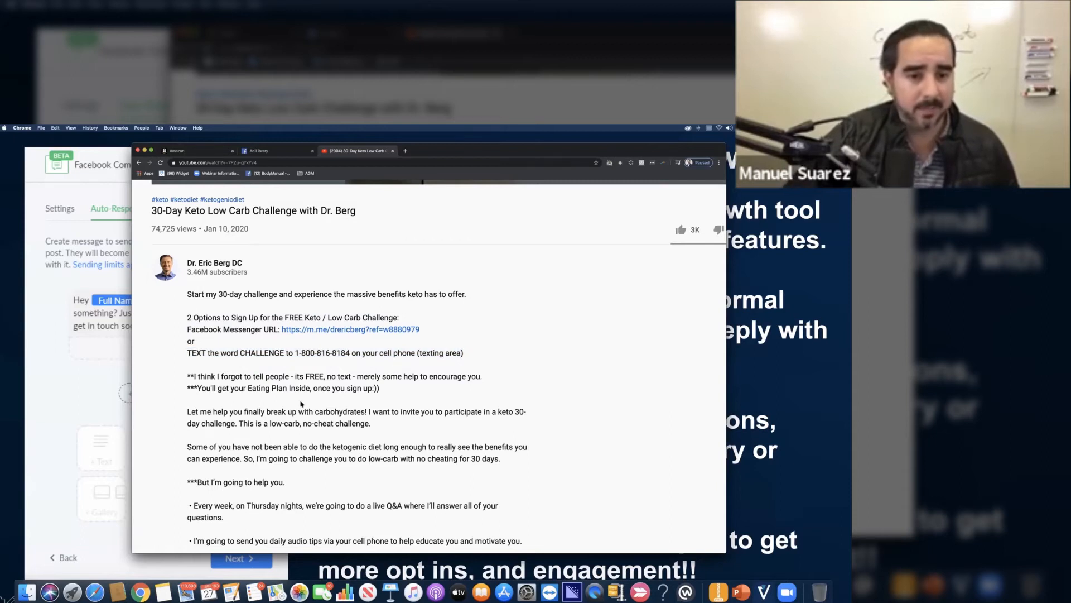
scroll(301, 398, "down", 2)
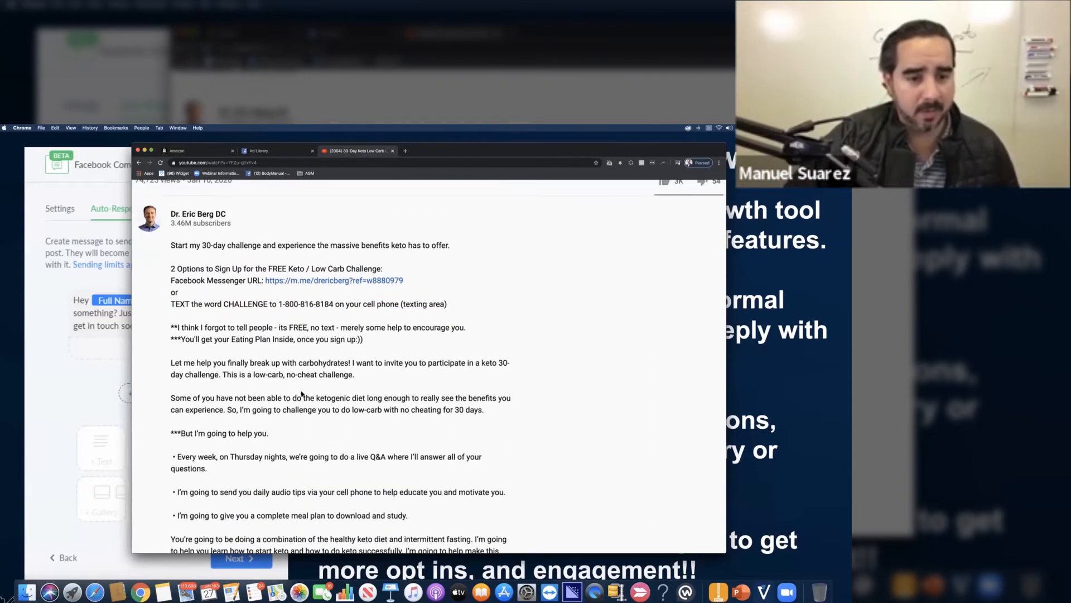
scroll(301, 394, "up", 1)
scroll(255, 361, "up", 10)
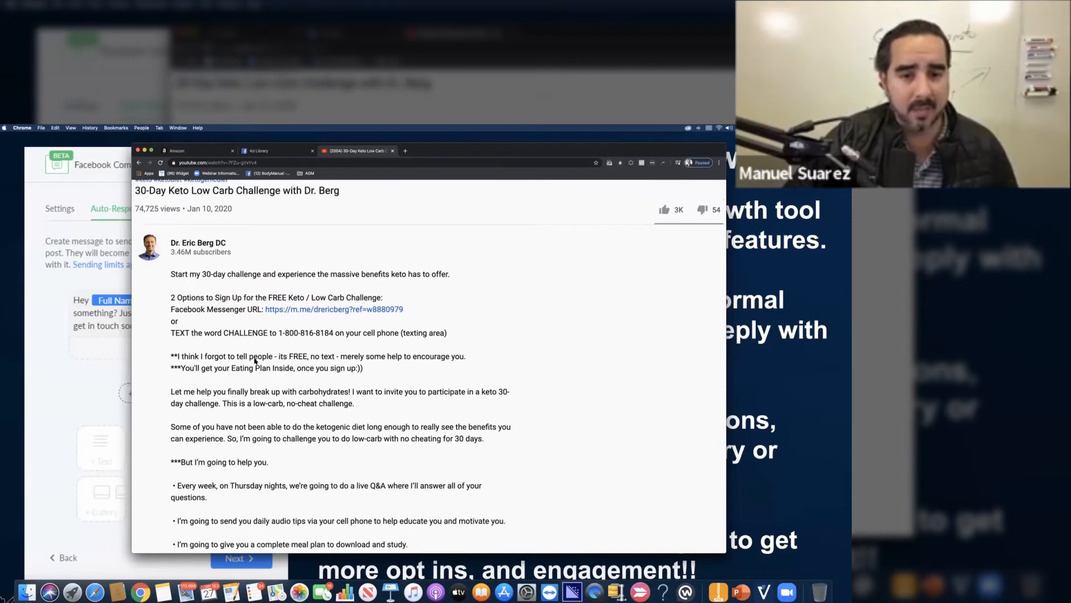
Step: Zoom out the page and play the challenge video in full screen
key("super+minus")
key("super+minus")
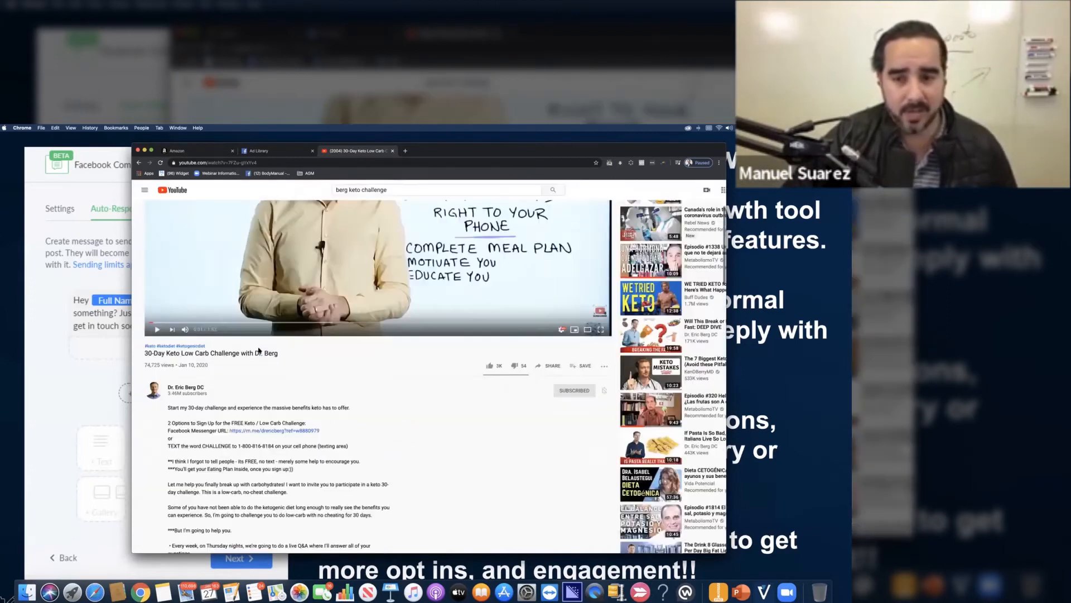
scroll(391, 362, "up", 2)
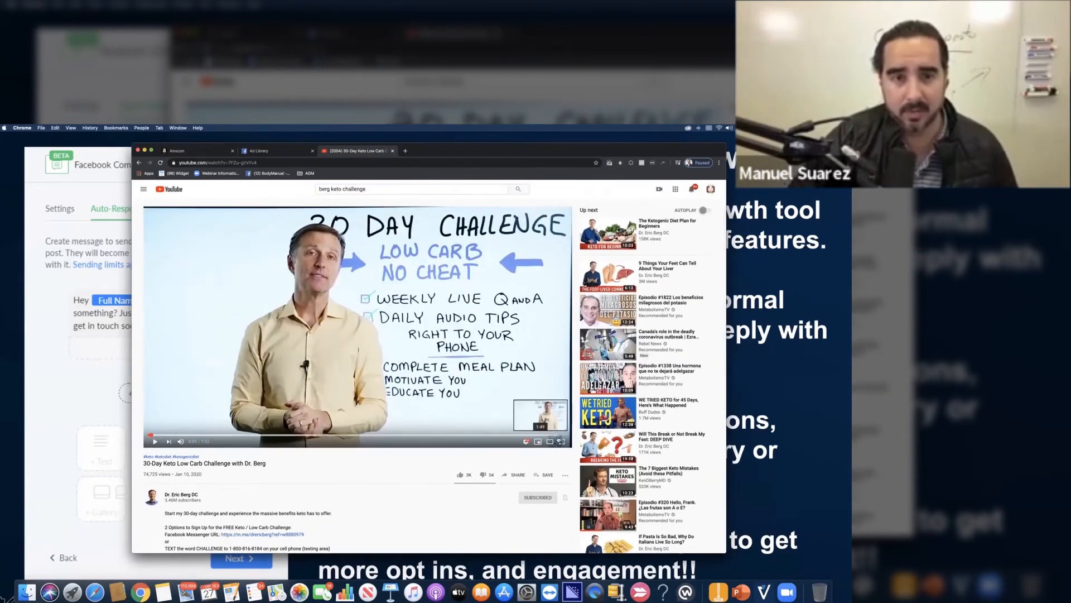
left_click(561, 441)
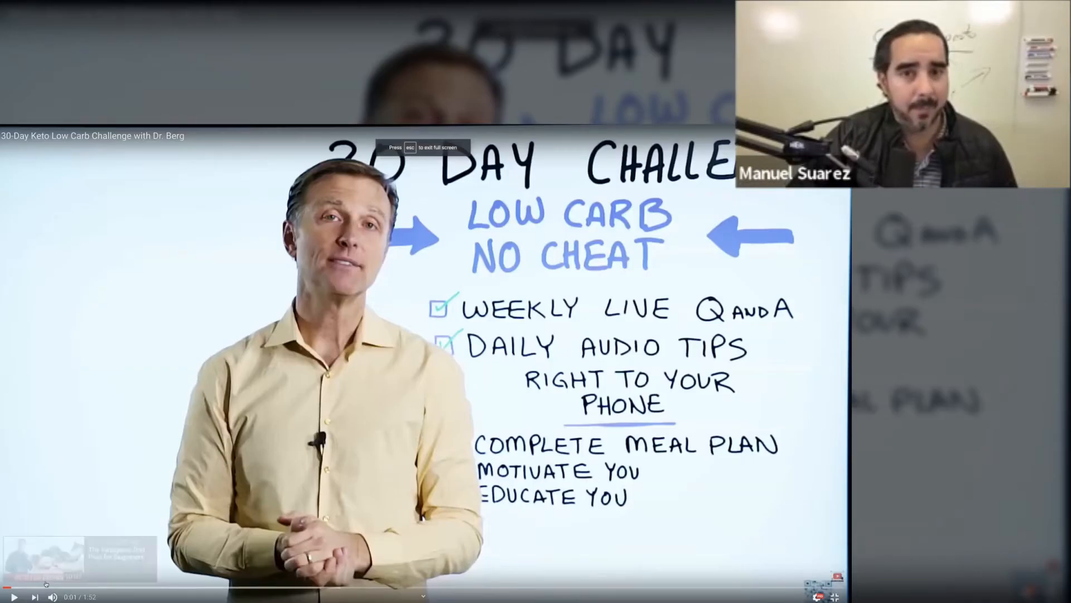
left_click(14, 596)
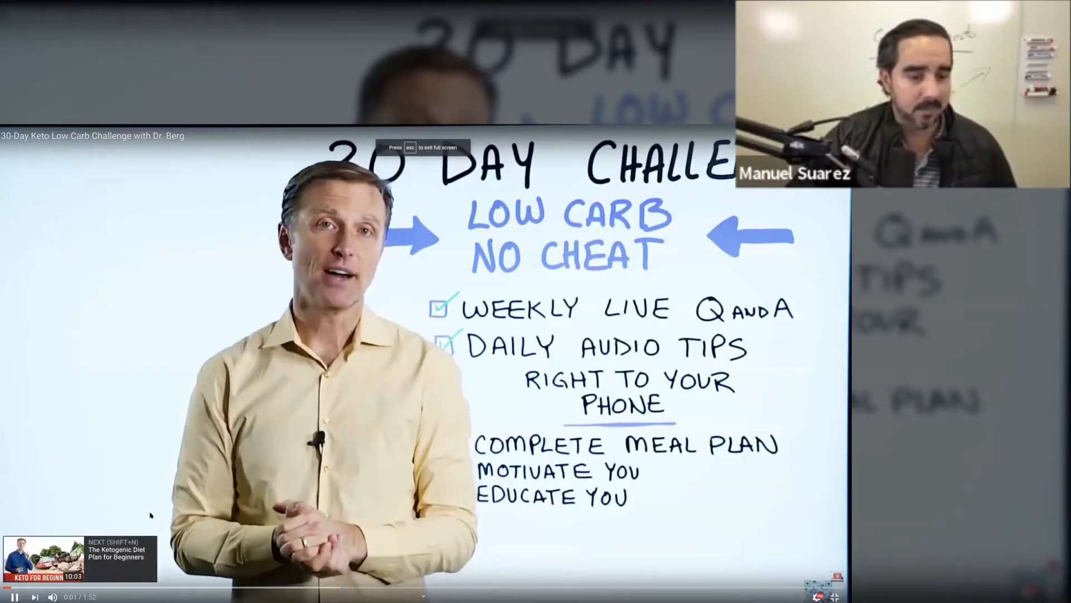
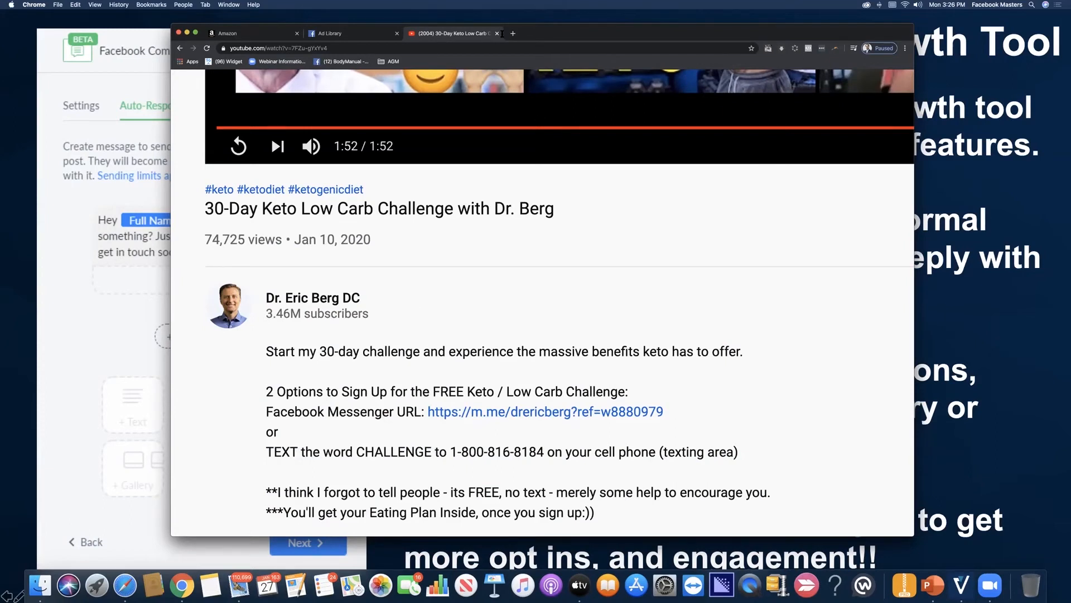
Step: Reposition the YouTube window and highlight the Facebook Messenger sign-up link in the video description
left_click_drag(575, 36, 613, 43)
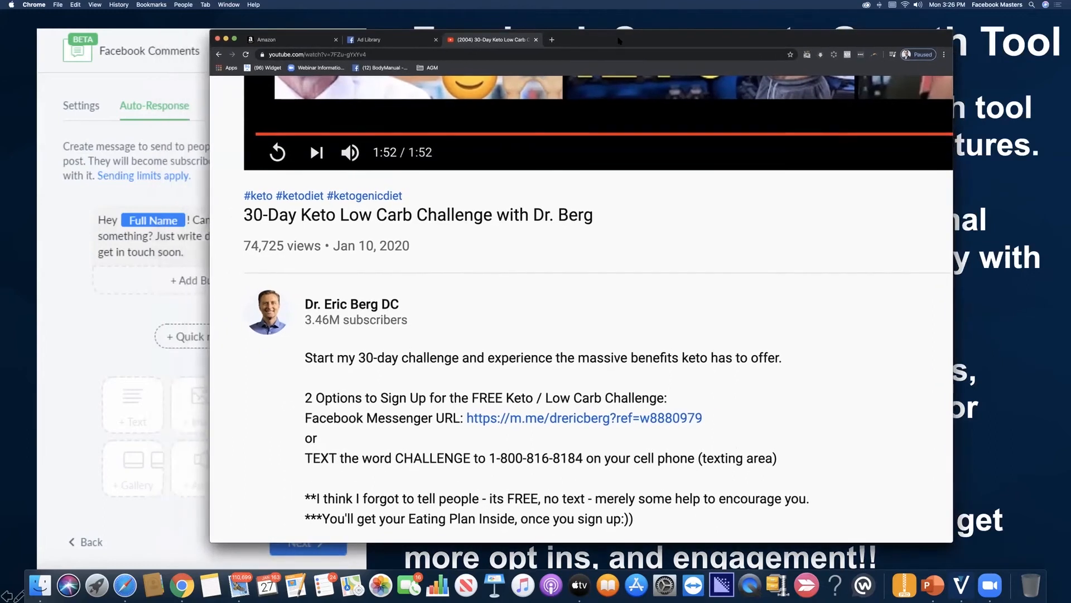
scroll(392, 252, "up", 3)
scroll(393, 252, "down", 6)
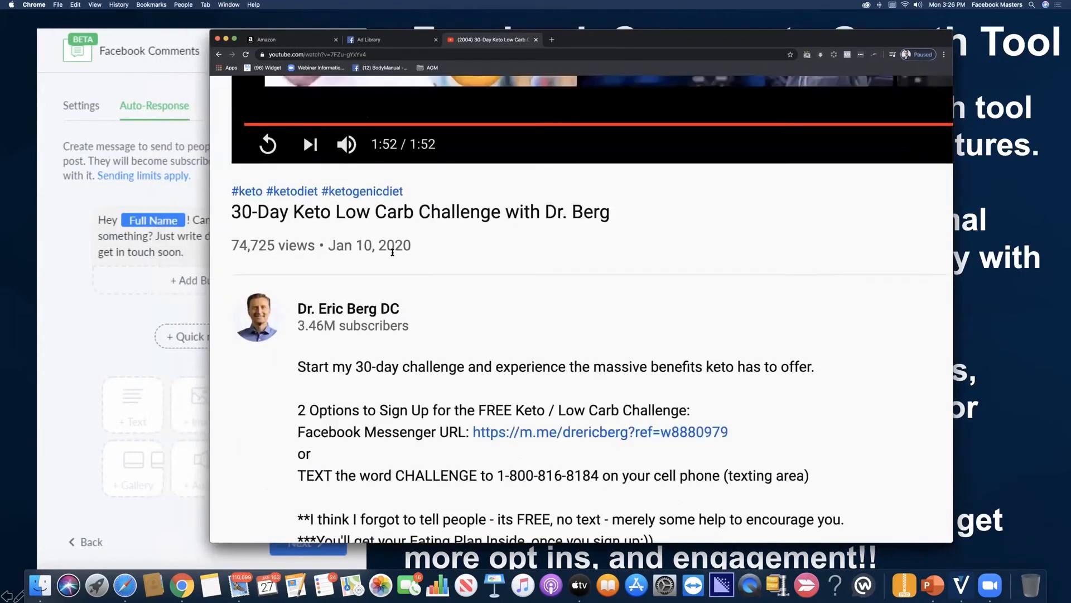
scroll(392, 252, "up", 4)
scroll(392, 252, "down", 3)
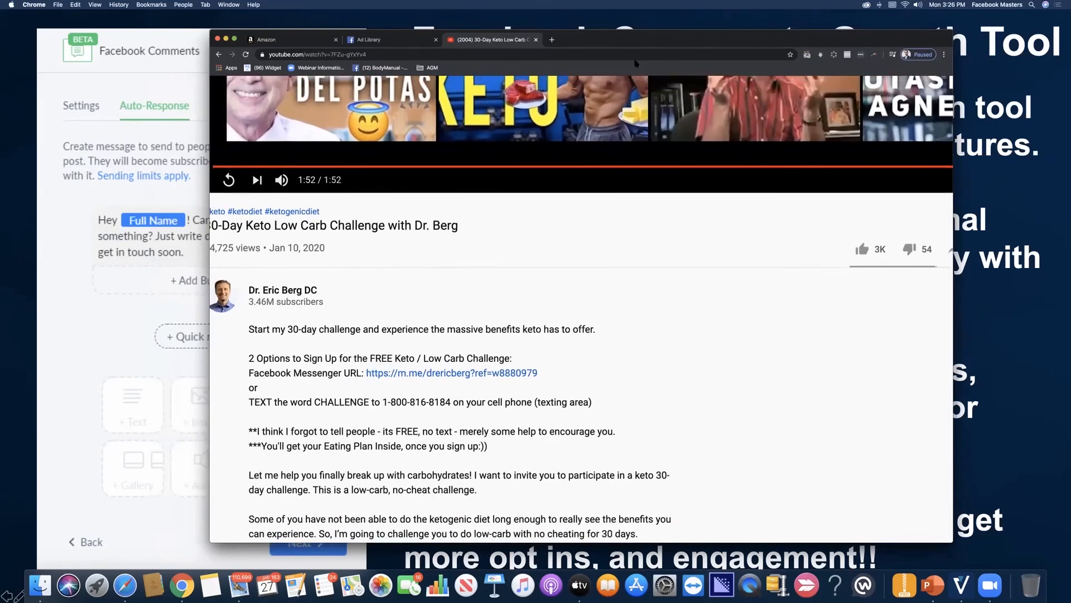
left_click_drag(629, 47, 644, 64)
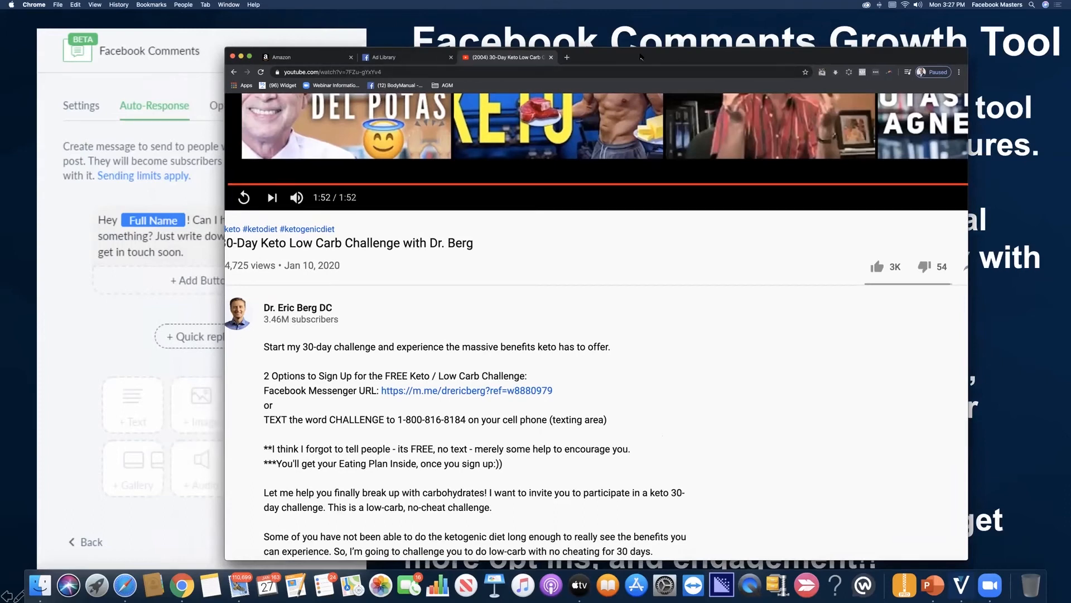
left_click_drag(640, 56, 659, 35)
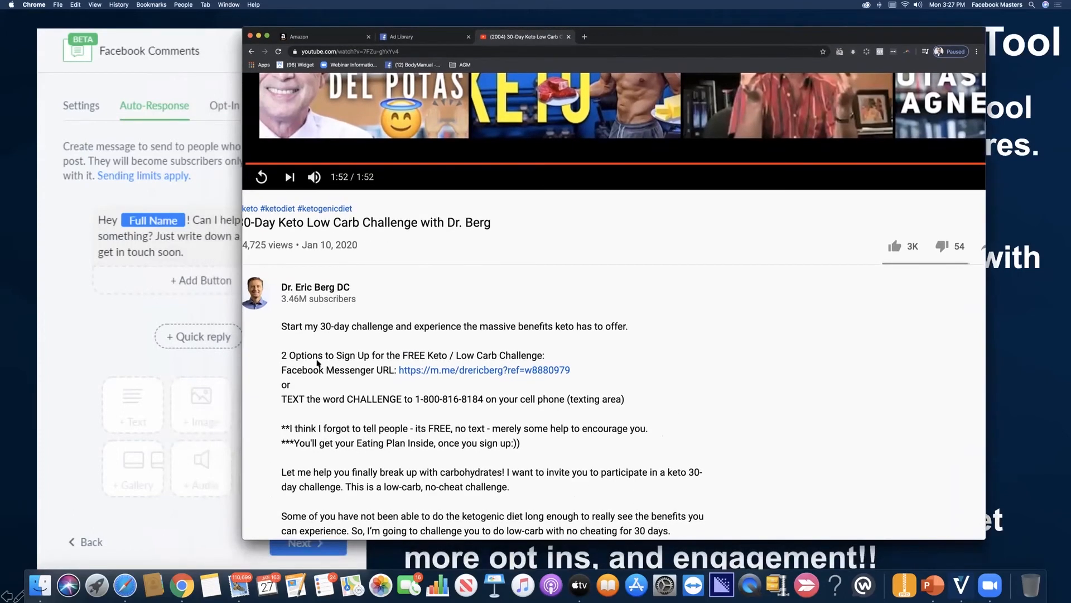
left_click_drag(291, 369, 580, 368)
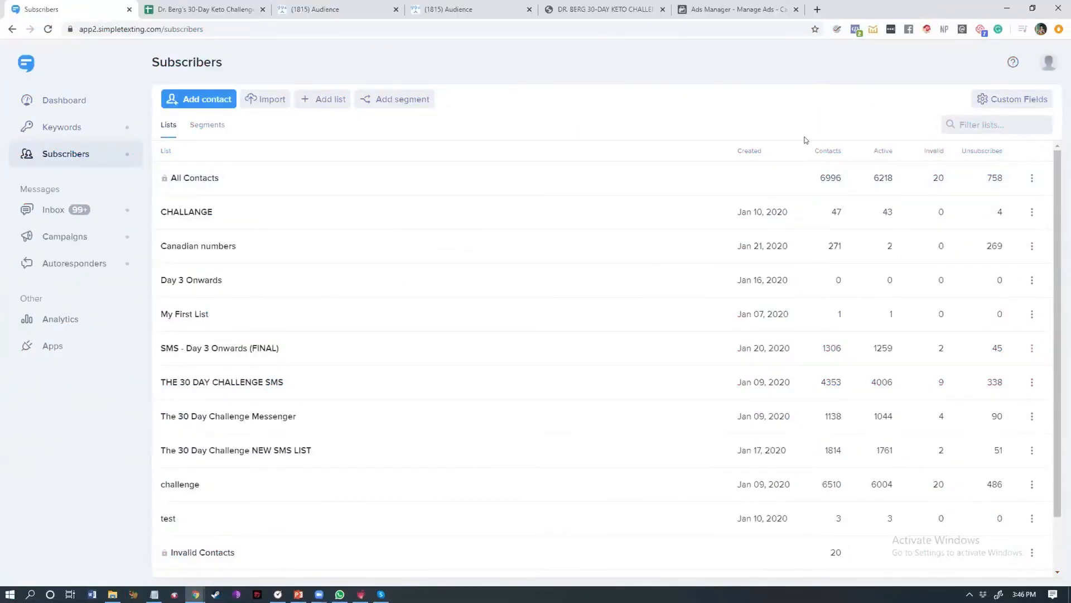
Step: Open the All Contacts list in SimpleTexting and return to the subscriber lists
left_click(834, 184)
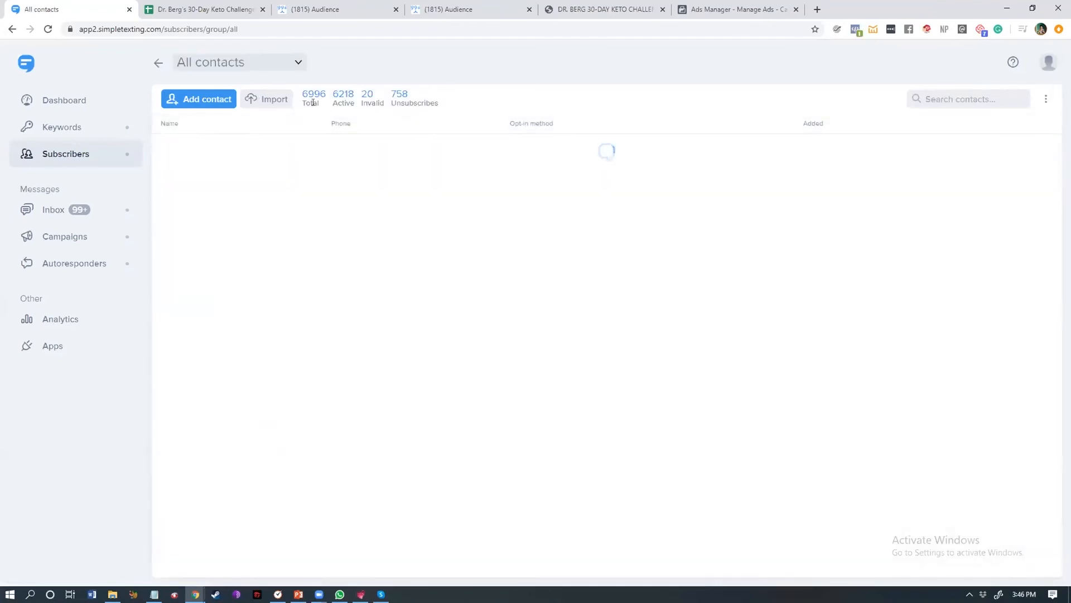
left_click_drag(313, 95, 310, 94)
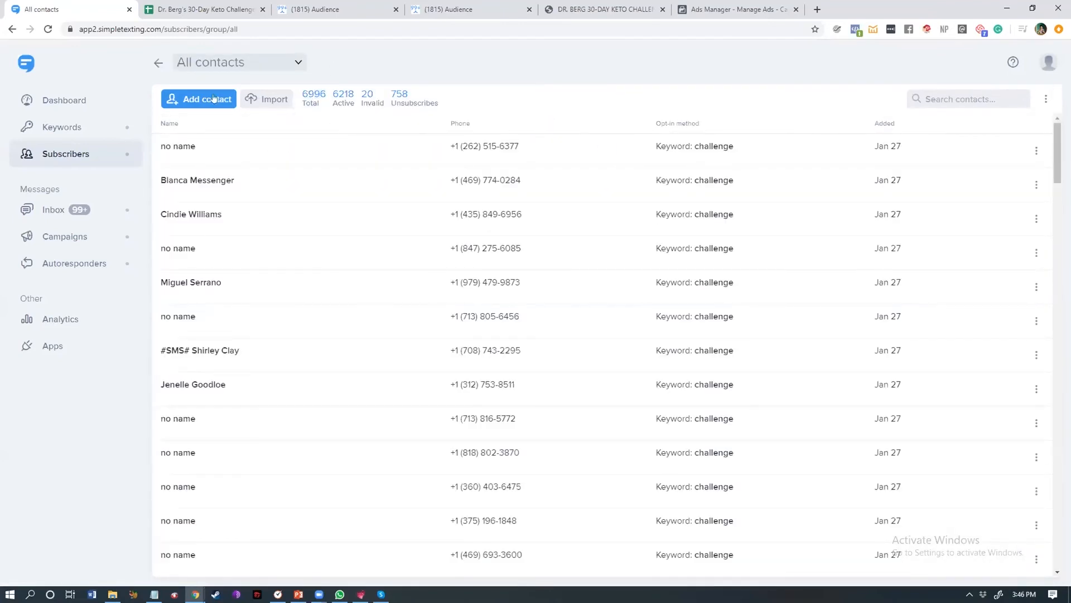
left_click(61, 155)
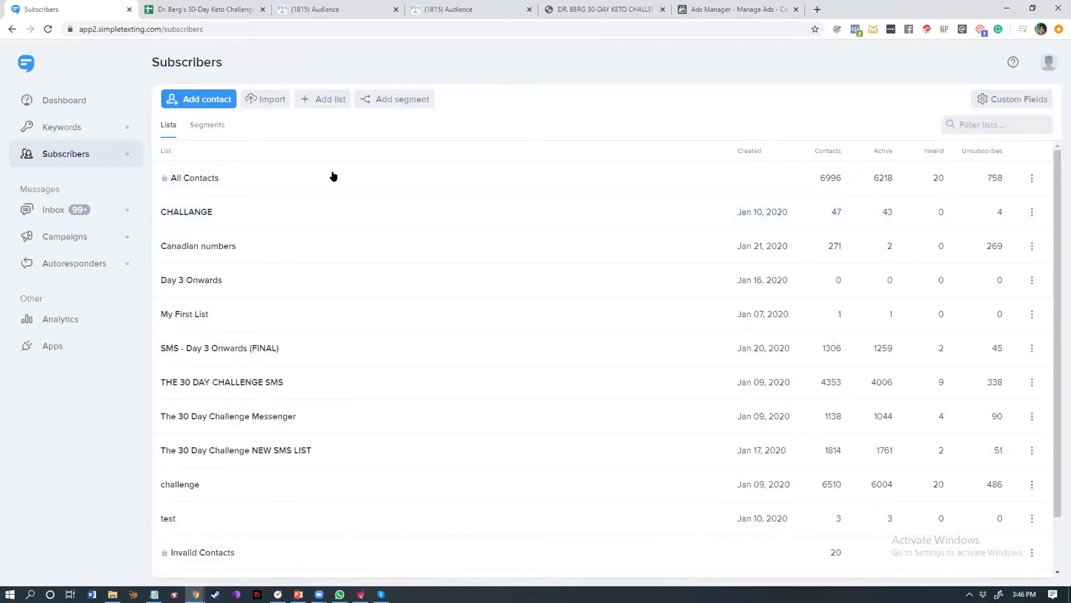
Step: Browse the Campaigns, Autoresponders and Inbox sections before returning to Subscribers
left_click(70, 237)
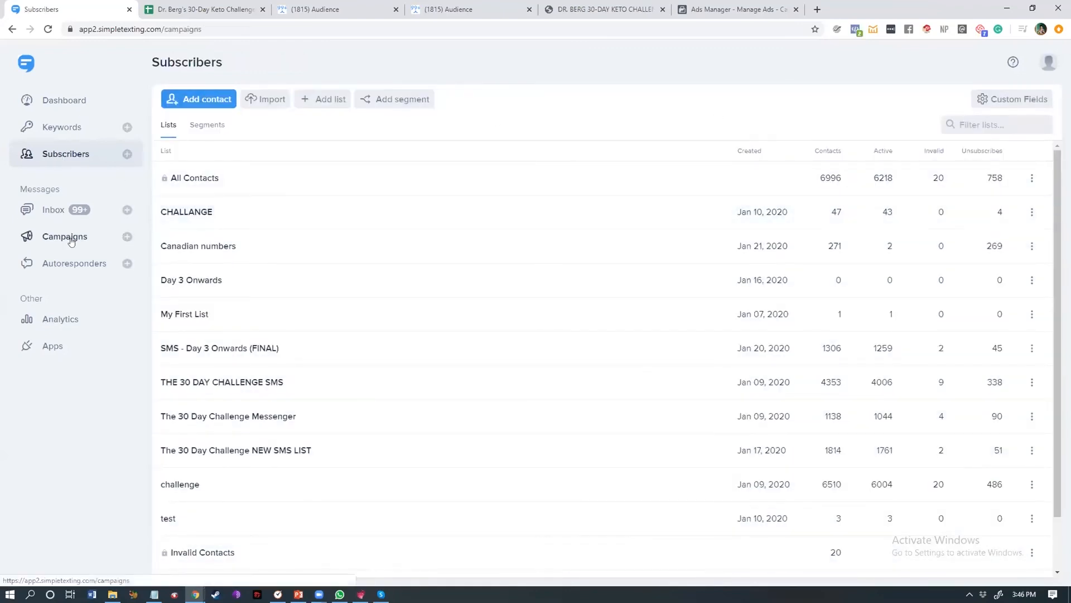
left_click(93, 265)
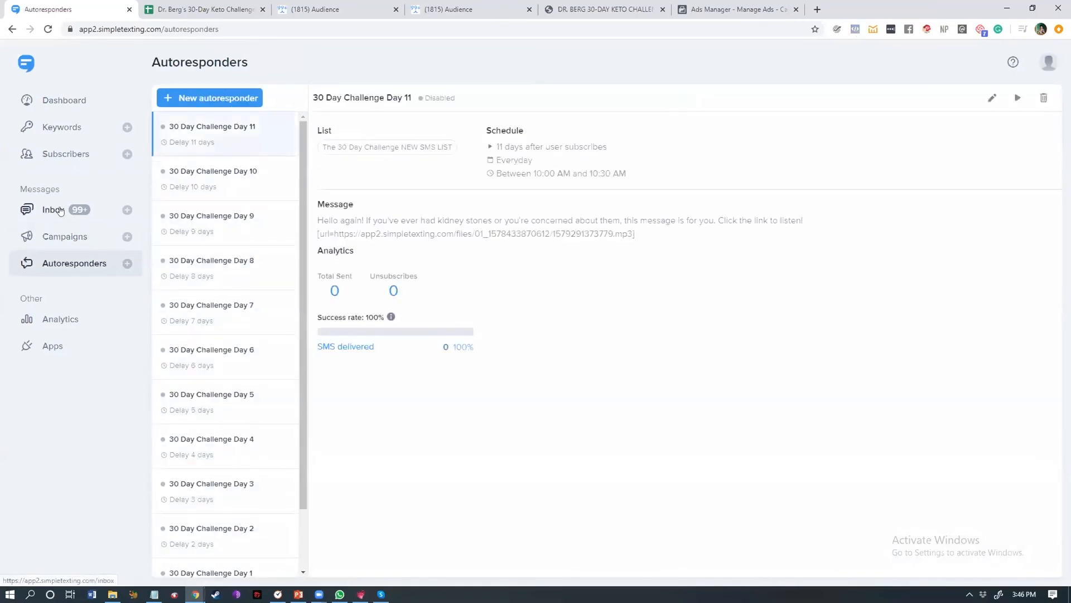
left_click(59, 211)
left_click(57, 154)
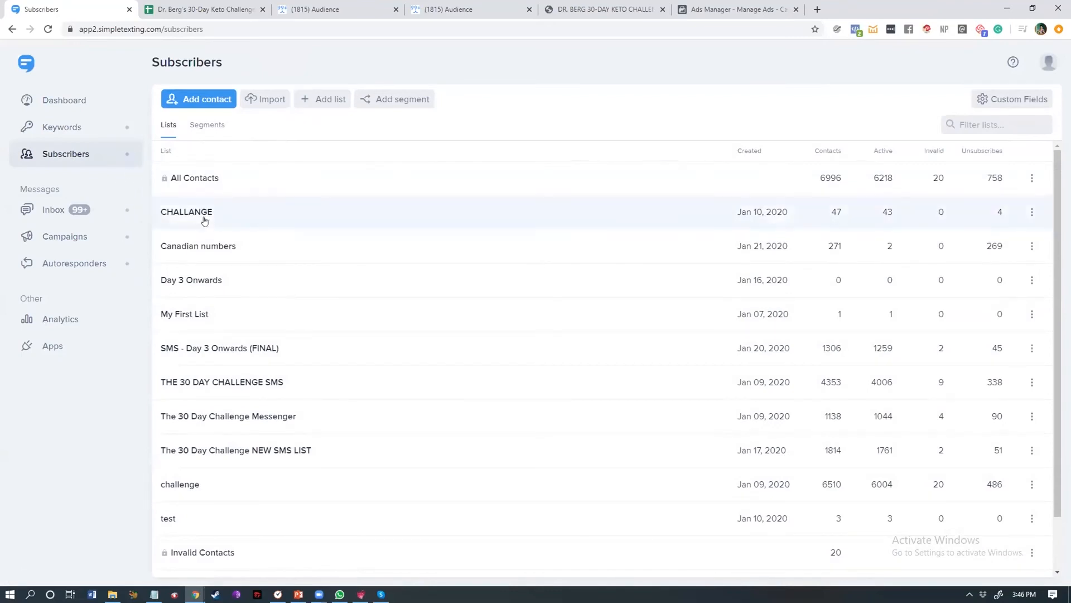
Step: Switch to the Dr. Berg's 30-Day Keto Challenge JANUARY 2020 spreadsheet and select a cell in the responses sheet
left_click(167, 6)
left_click(102, 6)
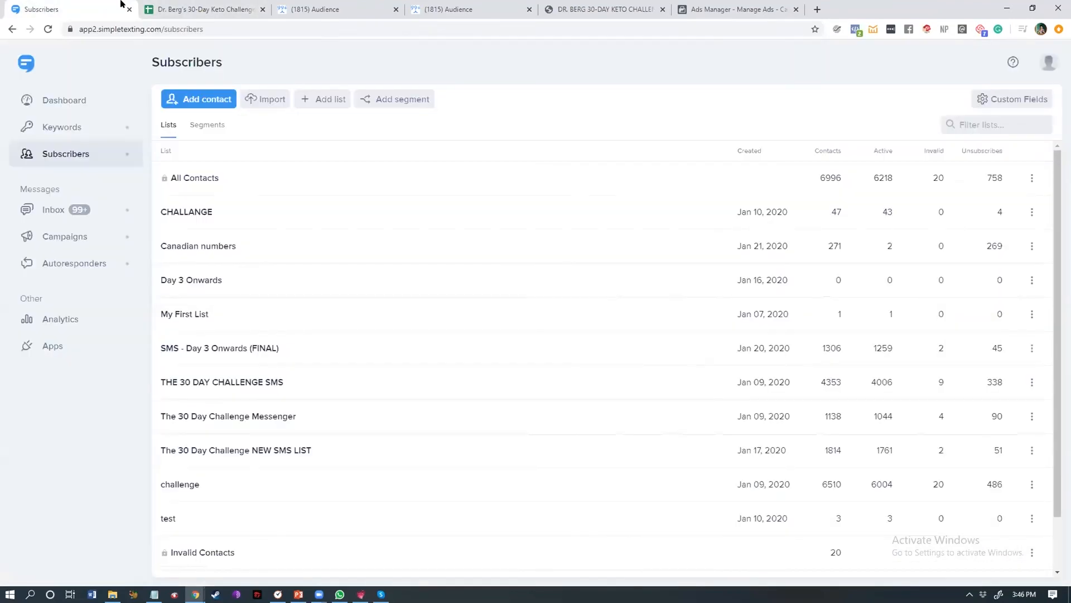
left_click(184, 7)
left_click(541, 300)
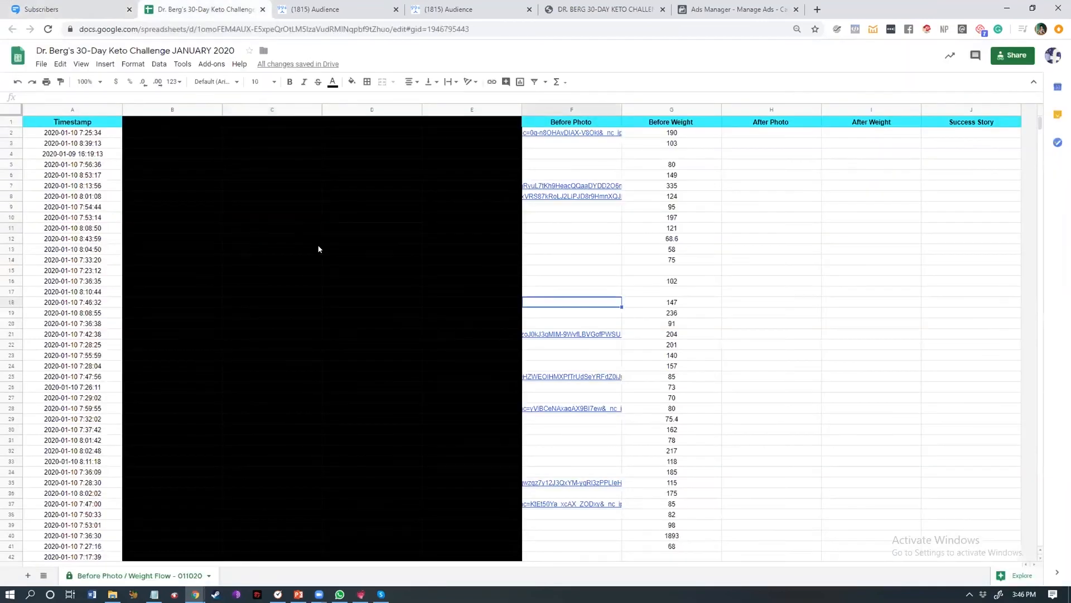
left_click(607, 291)
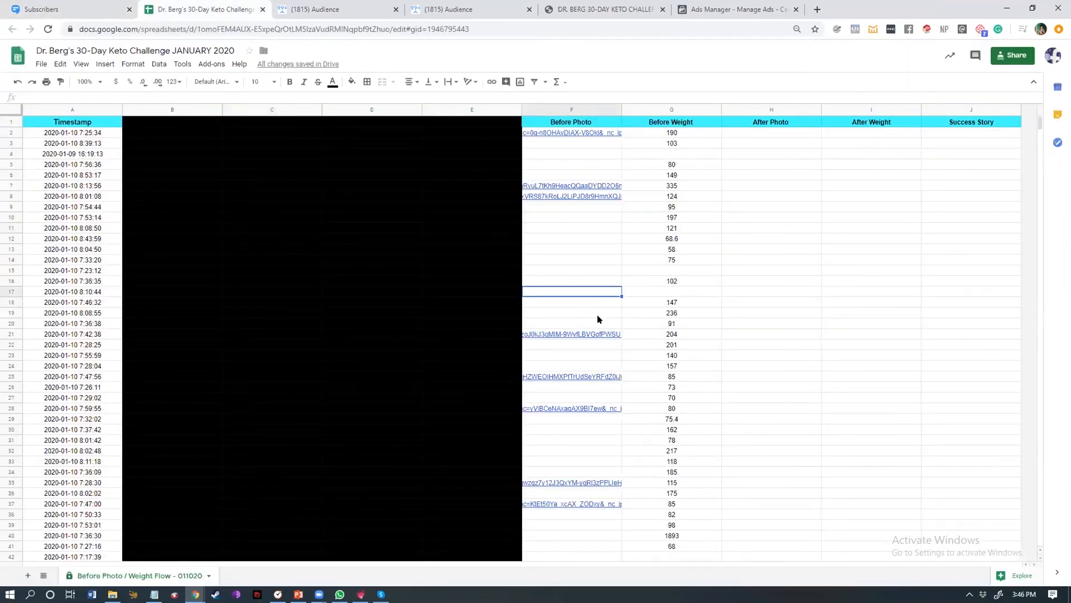
Step: Select several ranges across the responses sheet to review the submitted entries
scroll(529, 389, "down", 3)
left_click_drag(138, 133, 441, 473)
scroll(430, 363, "up", 3)
left_click(410, 228)
left_click_drag(466, 196, 167, 144)
left_click(539, 290)
left_click_drag(467, 134, 184, 239)
left_click(630, 258)
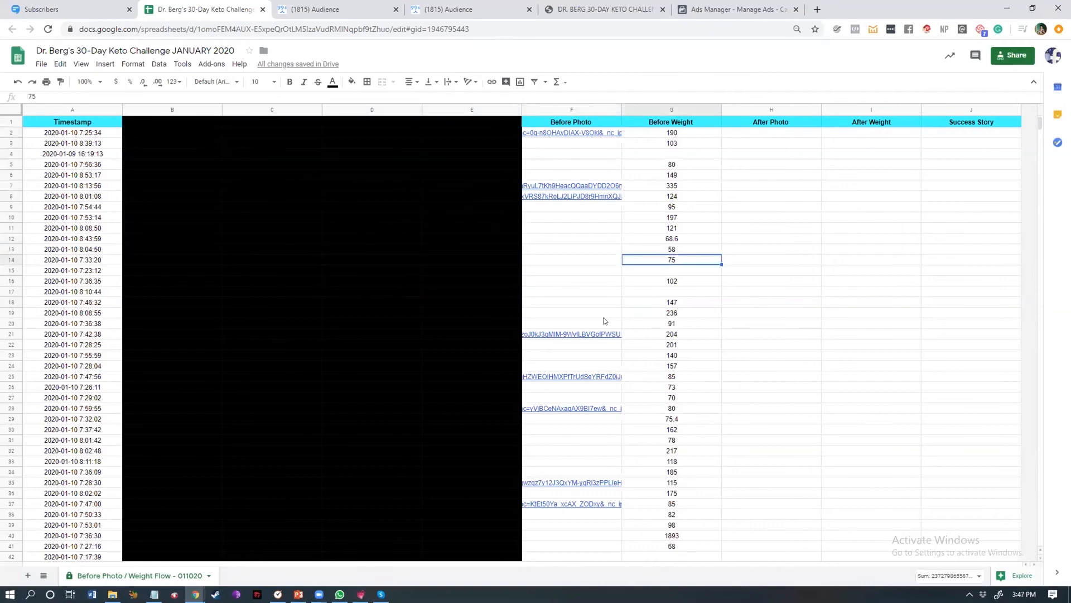
Step: Select the Before Photo column, scroll to its last rows and check the count of its entries
left_click(563, 110)
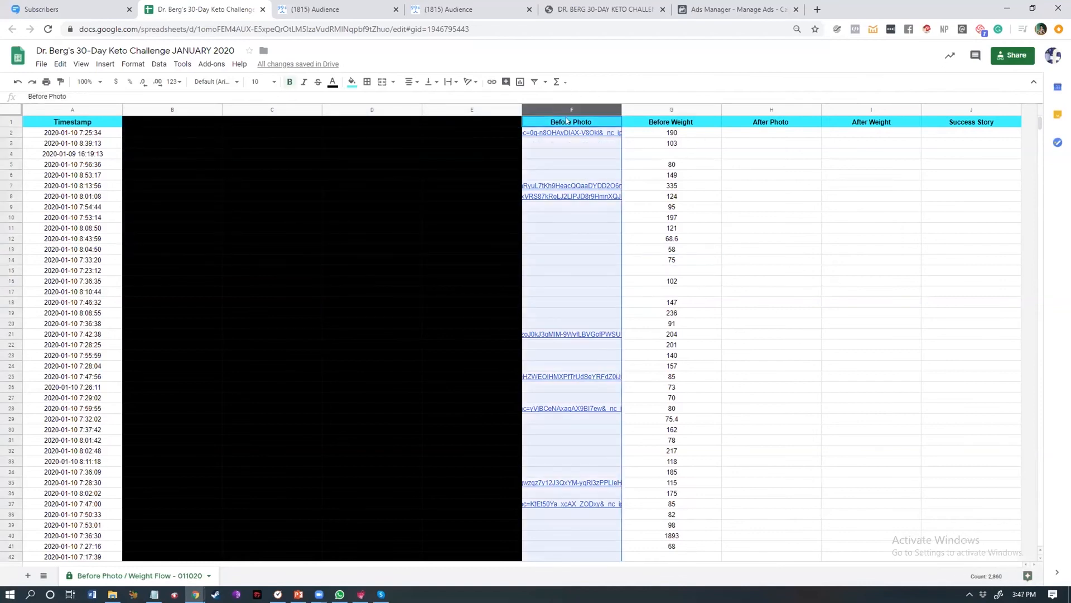
scroll(584, 189, "down", 3)
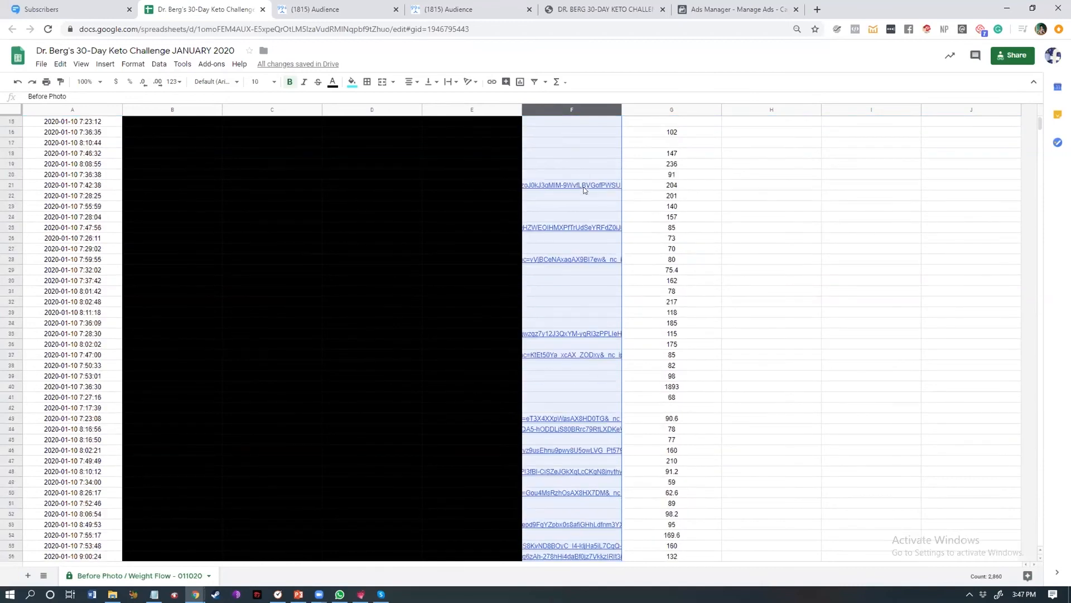
scroll(589, 199, "down", 1)
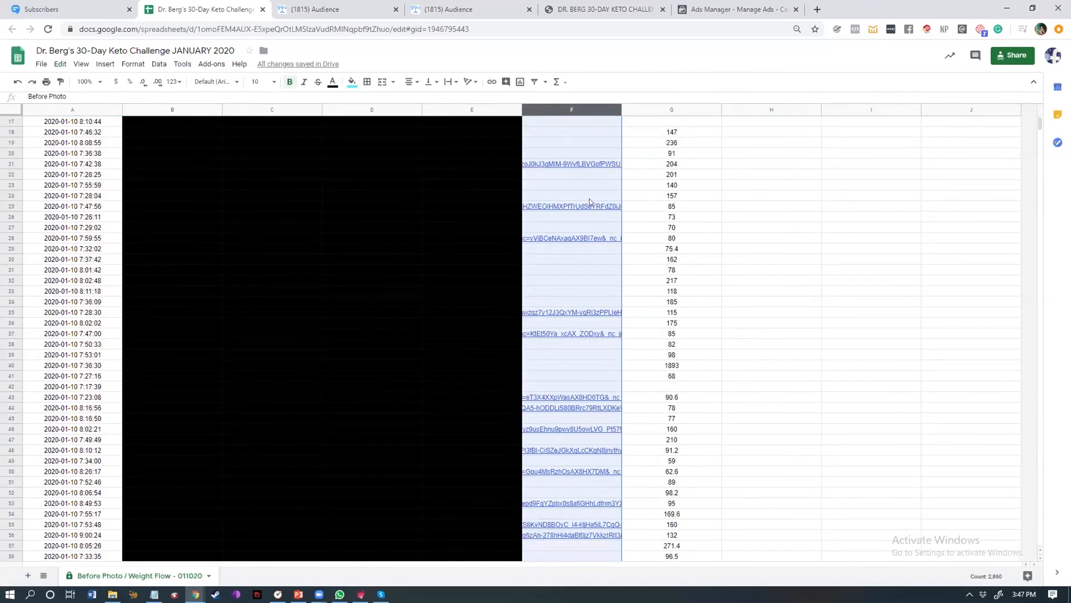
left_click(656, 109)
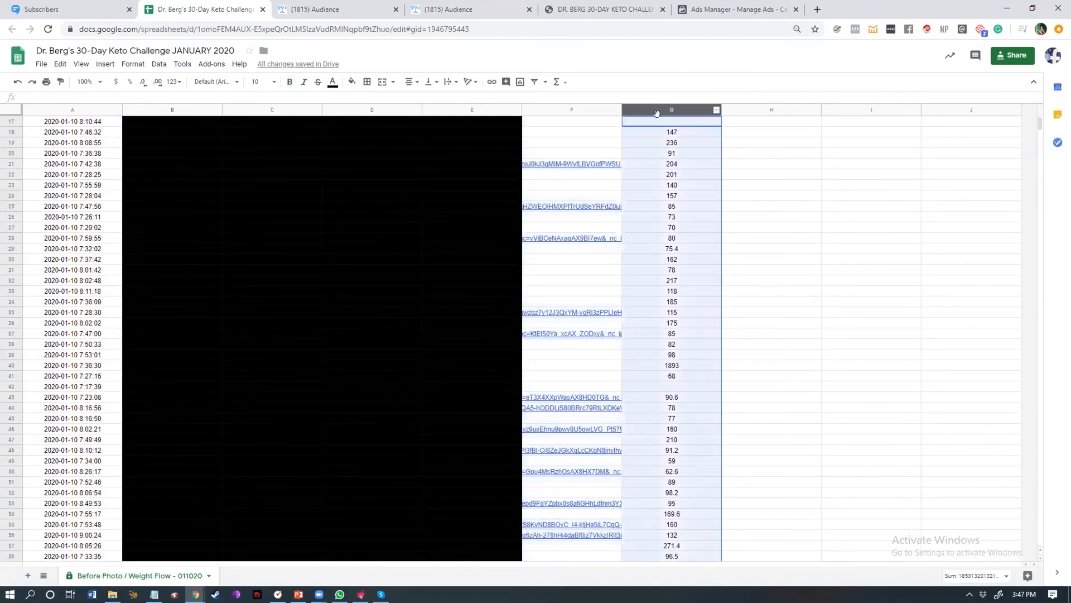
scroll(696, 236, "up", 5)
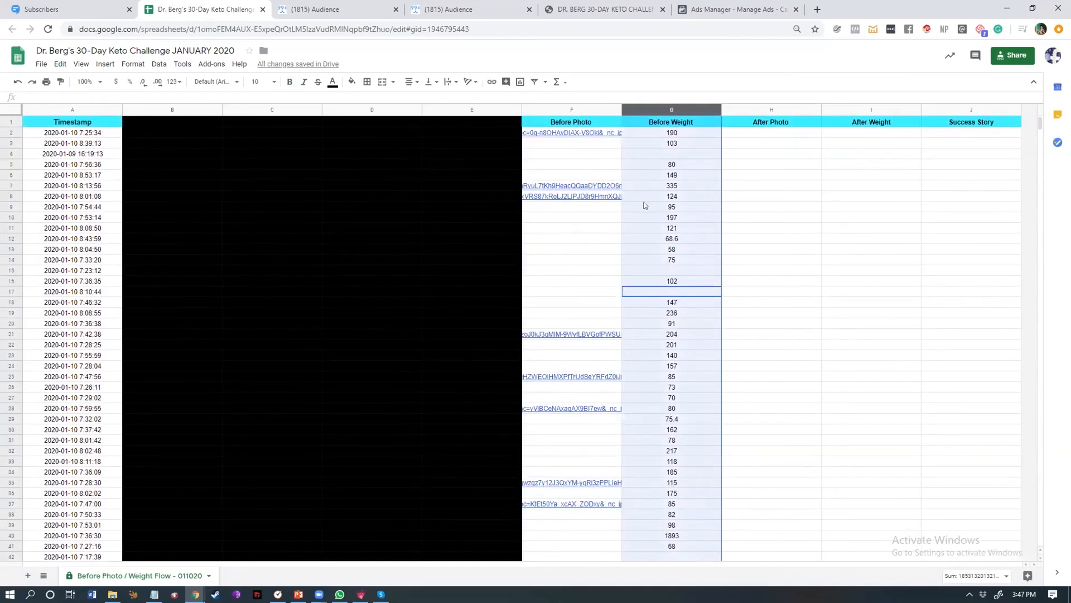
left_click(572, 108)
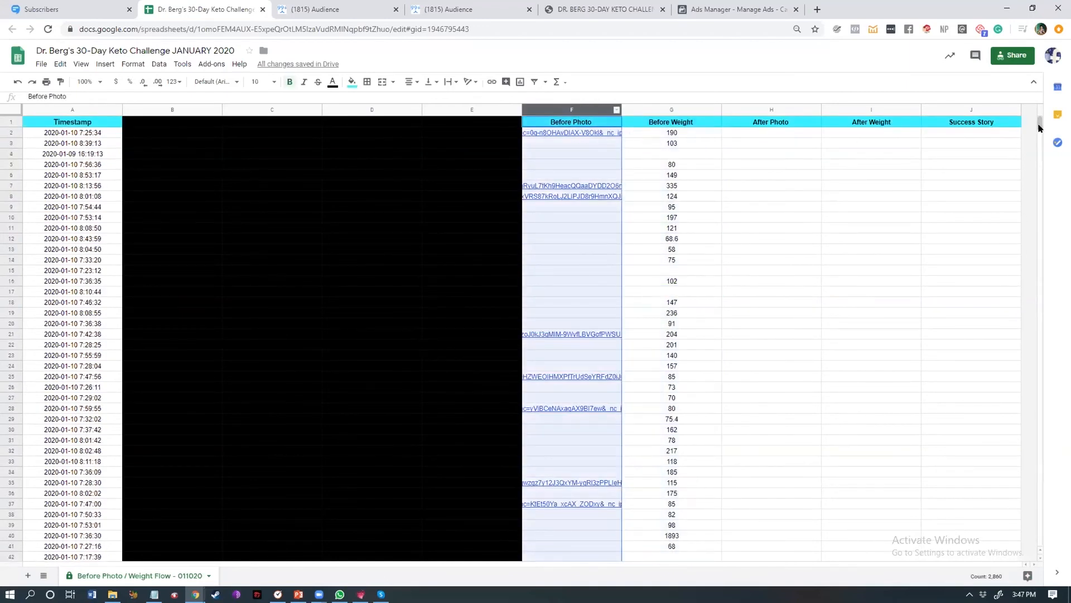
left_click_drag(1040, 127, 1047, 226)
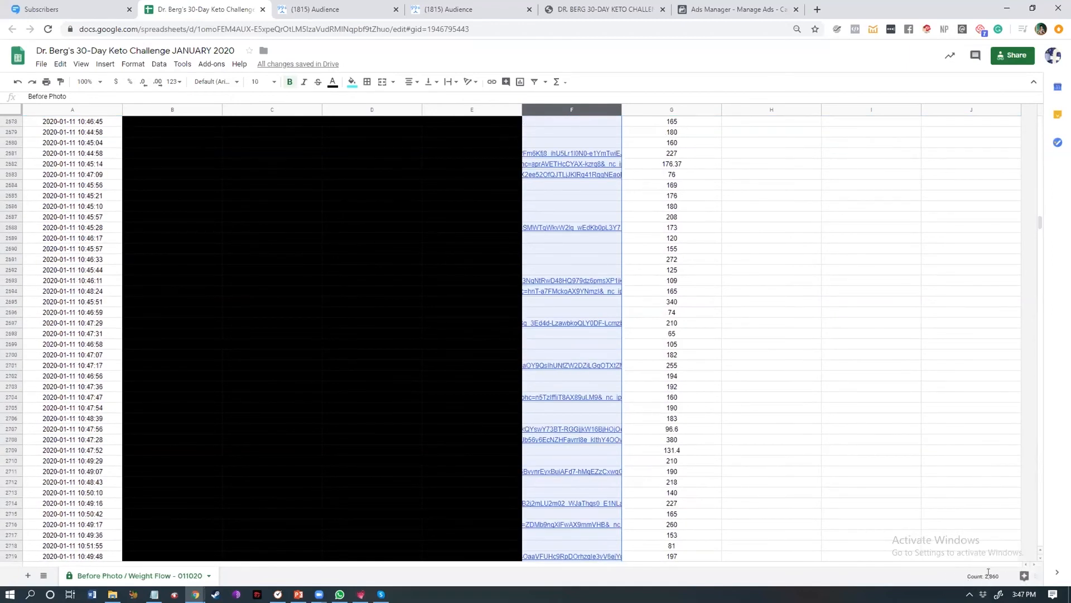
double_click(995, 575)
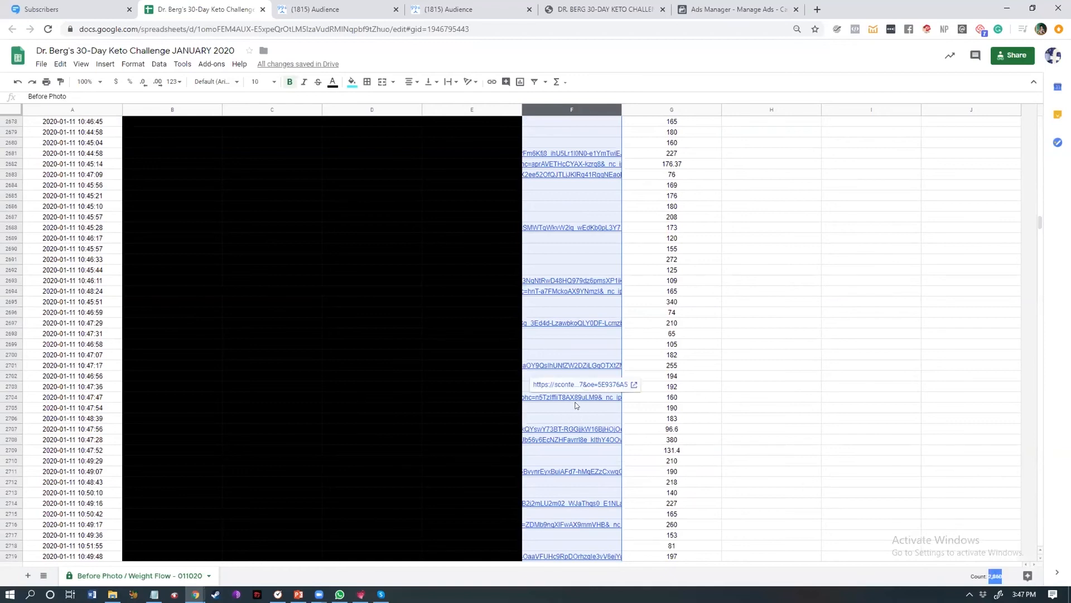
Step: Return to the top of the sheet and select cells in the After Photo column
scroll(718, 433, "up", 9)
scroll(727, 442, "up", 13)
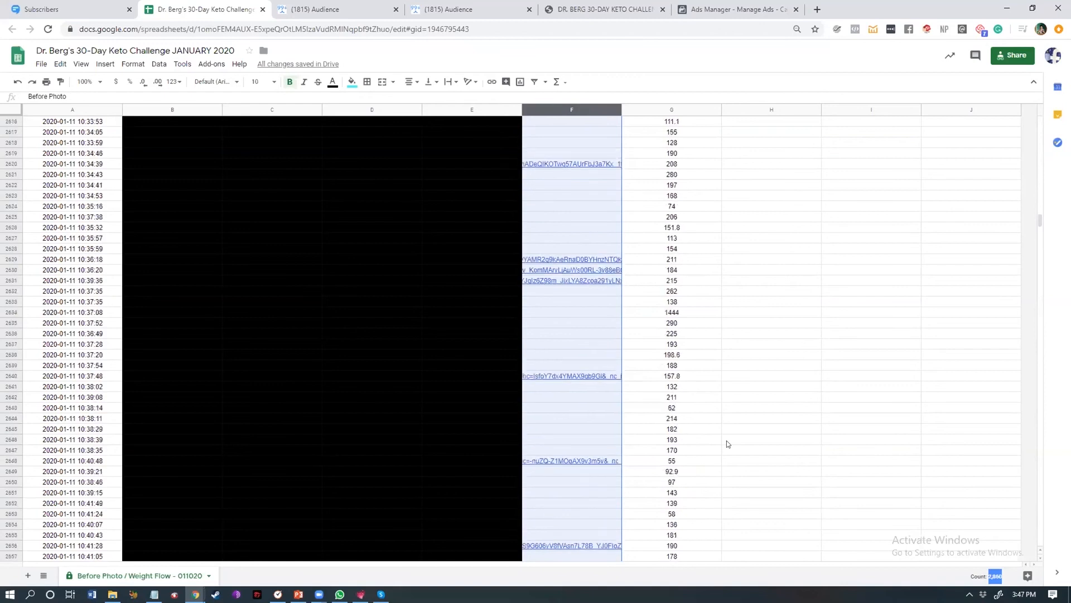
left_click_drag(1041, 217, 1040, 115)
left_click_drag(745, 118, 789, 481)
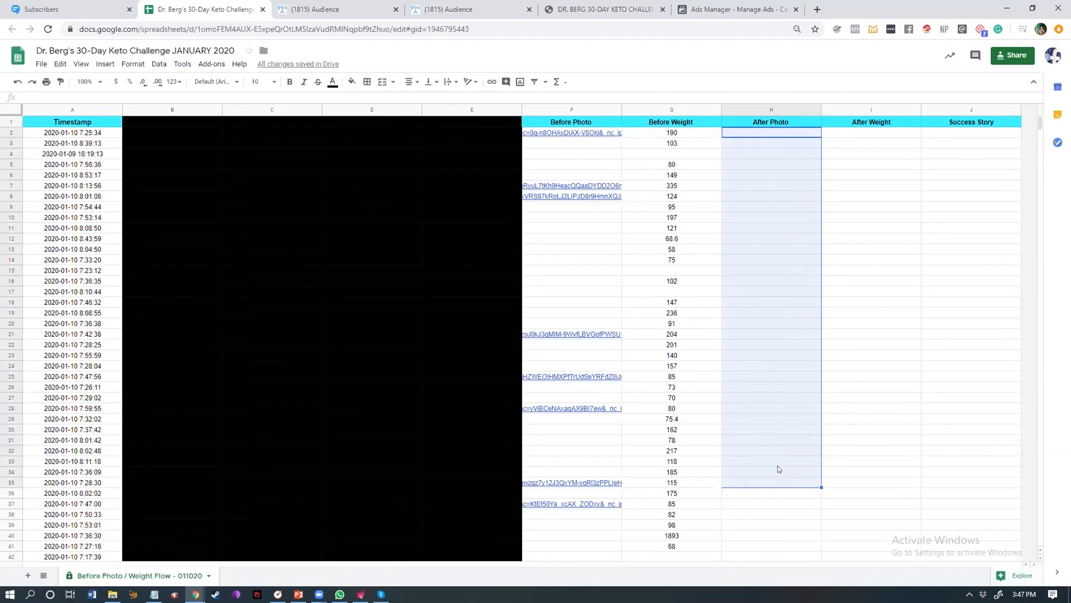
left_click_drag(752, 129, 752, 550)
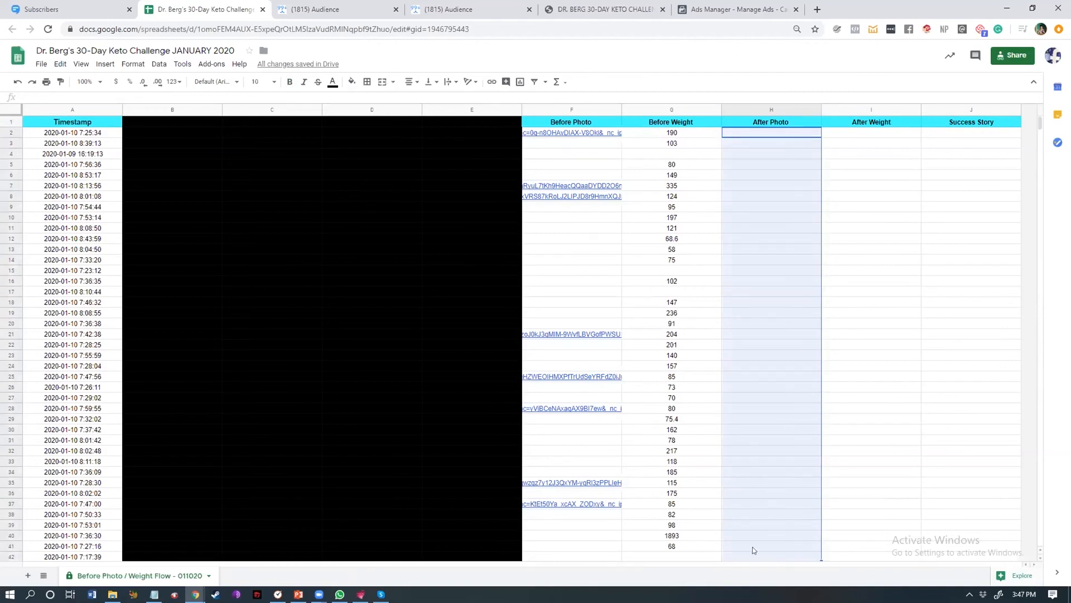
Step: Inspect a Before Photo link cell and select ranges in the After Weight and After Photo columns
left_click(565, 200)
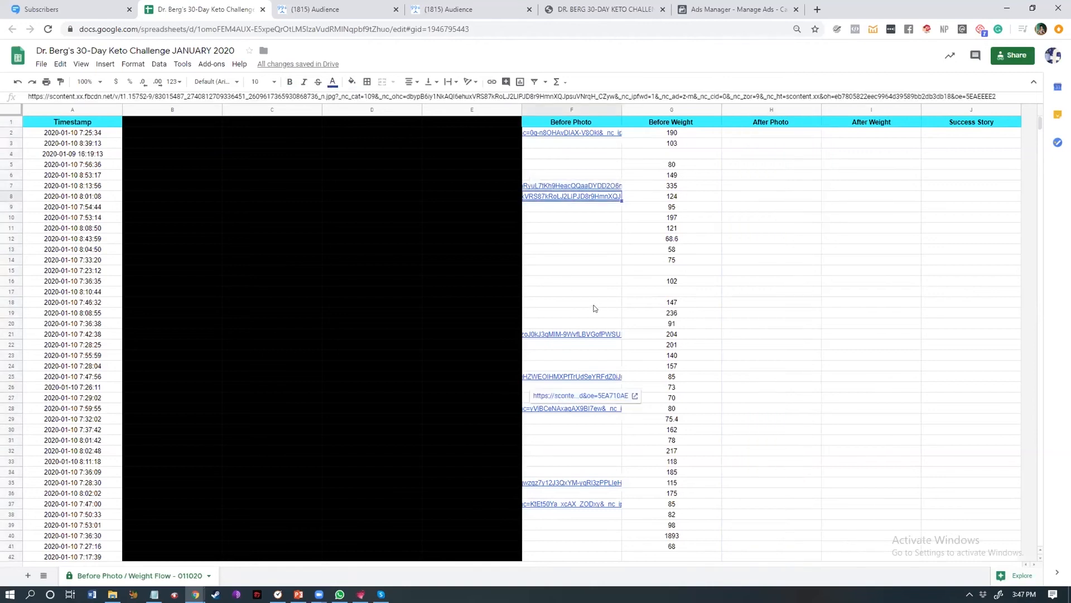
left_click(805, 145)
left_click_drag(850, 133, 851, 408)
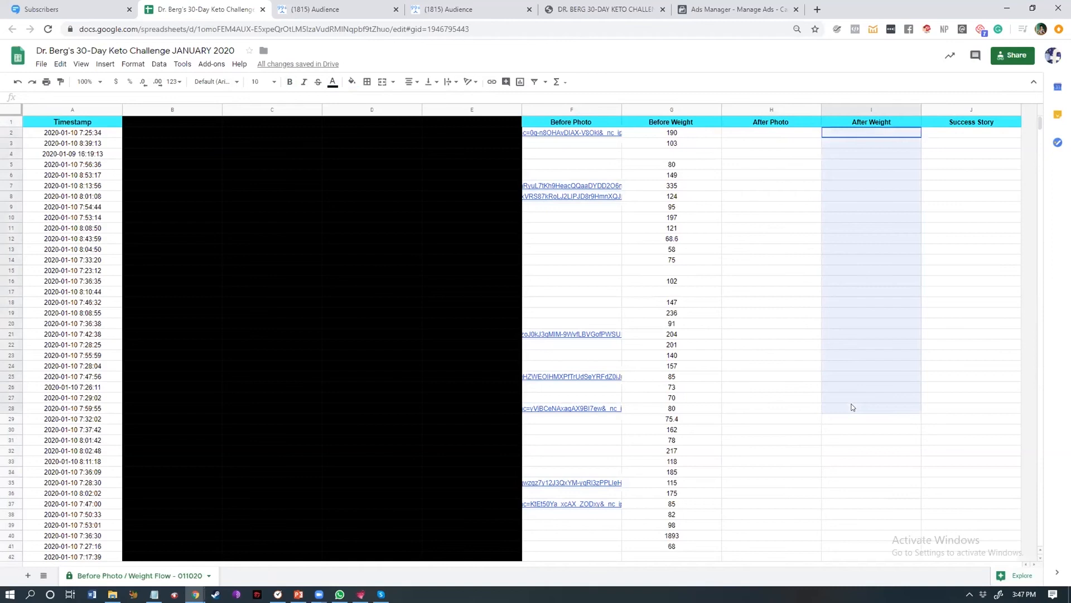
left_click(737, 272)
left_click_drag(766, 136, 778, 400)
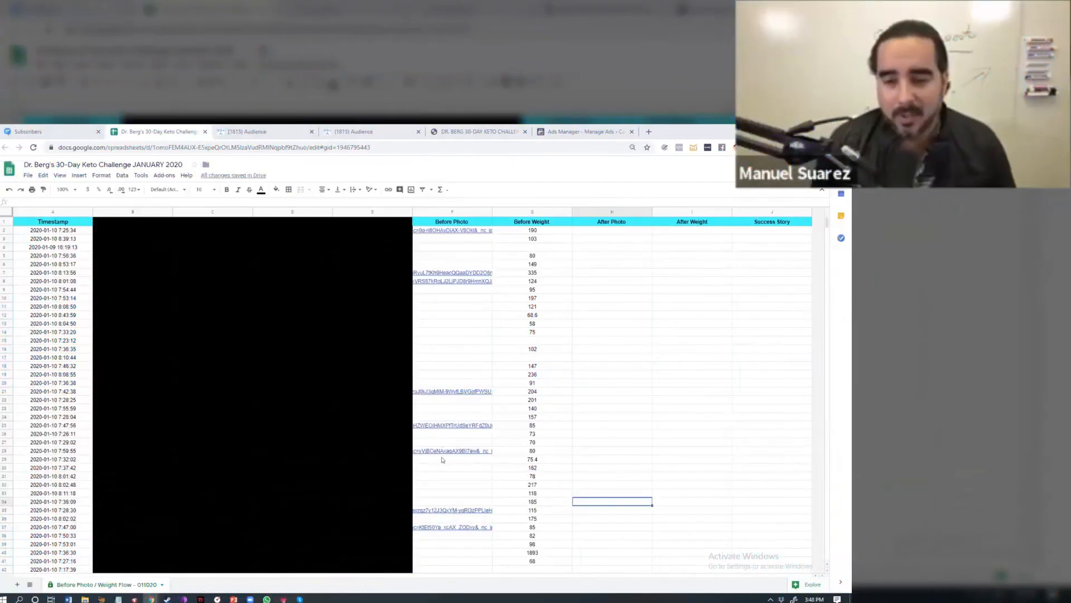
scroll(443, 460, "down", 5)
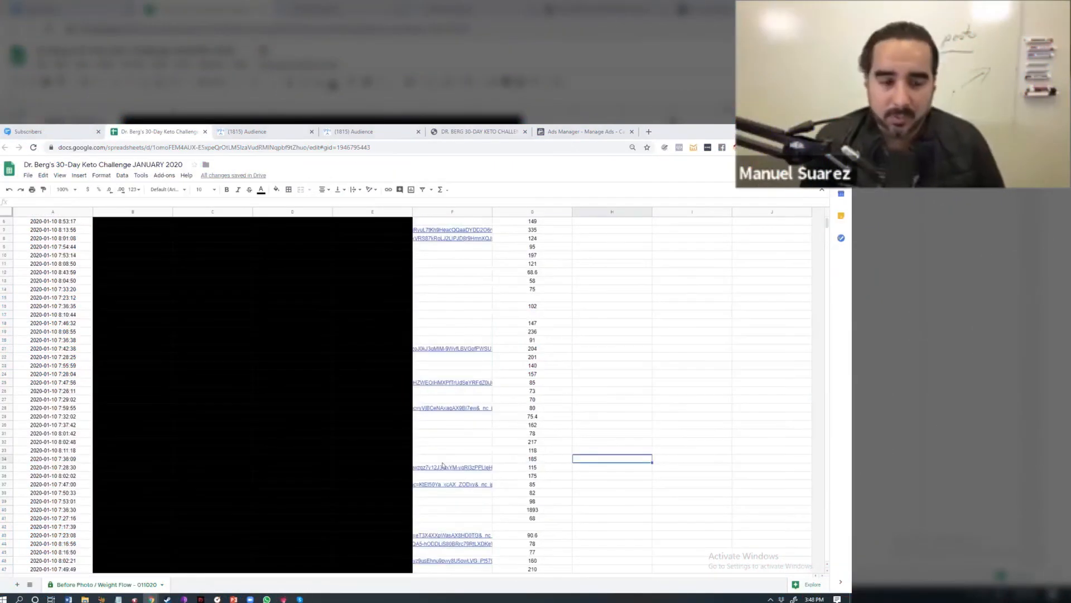
Step: Review the ManyChat audience filtered by the Joined Keto Challenge January 2020 tag, then open the ManyChat dashboard
left_click_drag(566, 131, 474, 130)
left_click(267, 131)
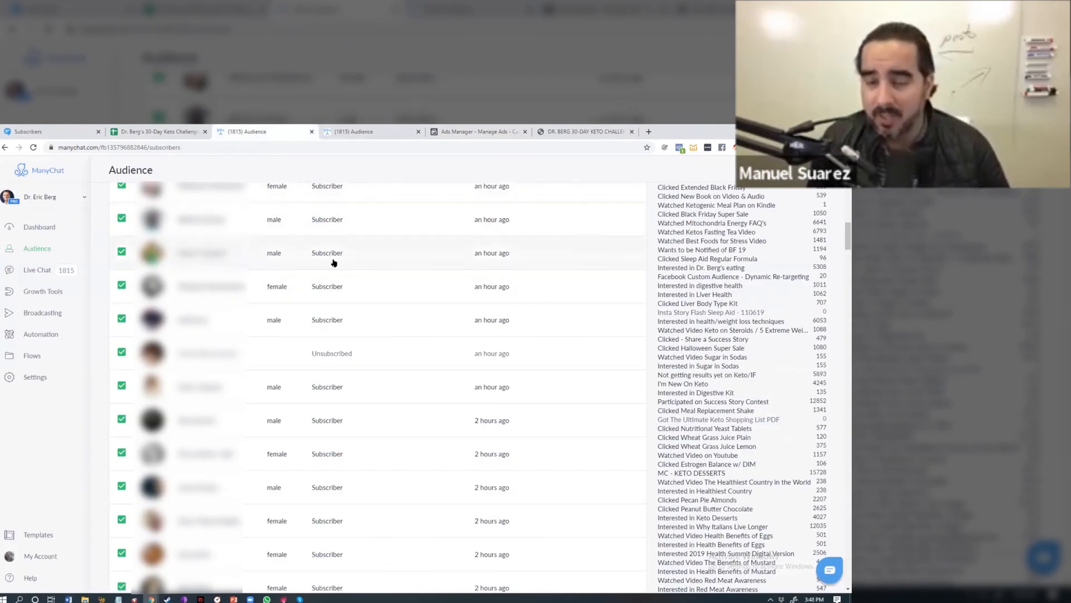
scroll(364, 278, "up", 2)
scroll(364, 278, "up", 5)
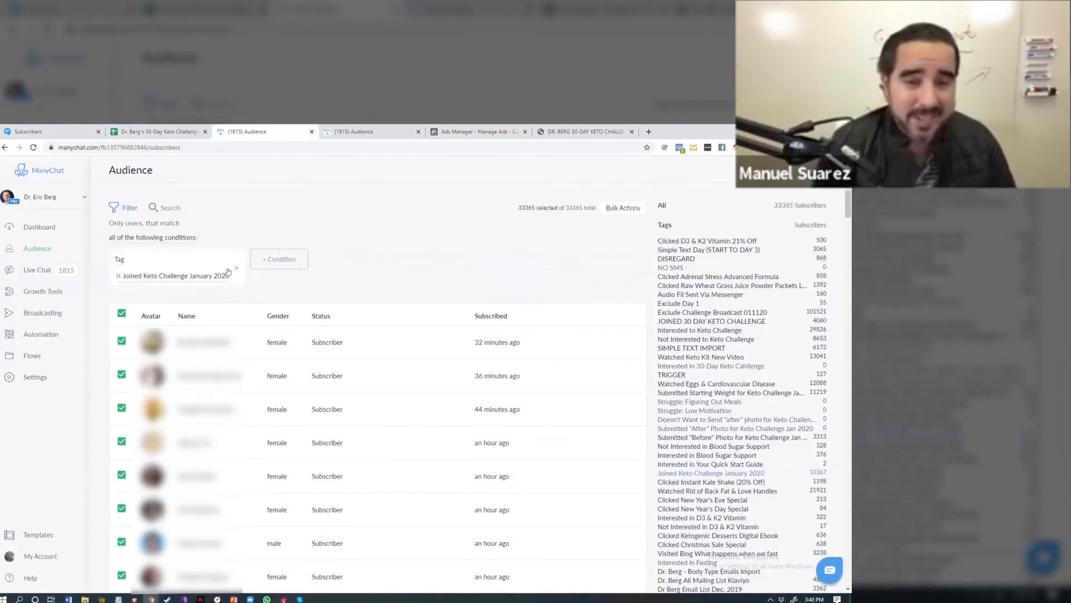
left_click(234, 270)
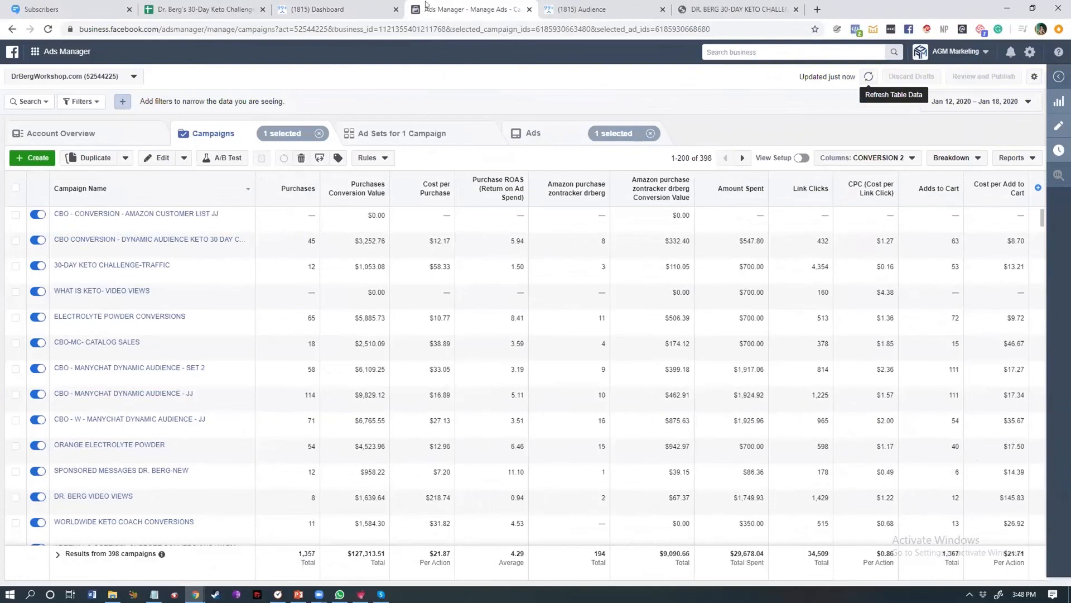
left_click(333, 6)
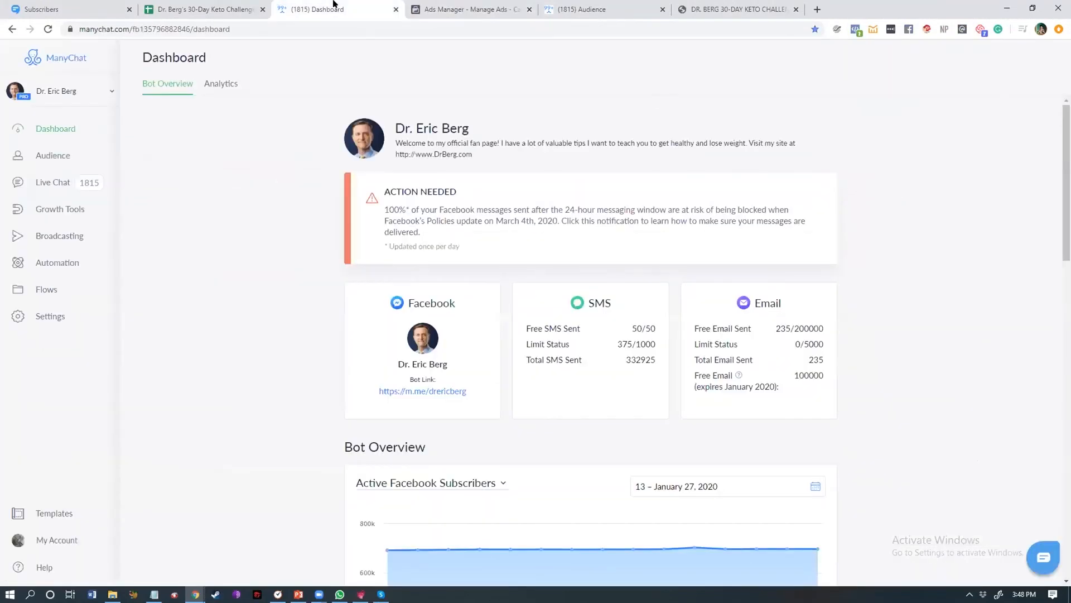
Step: Open the 30 Day Keto Challenge Dynamic Audience automation rule and highlight its Joined Keto Challenge January 2020 tag trigger
left_click(75, 267)
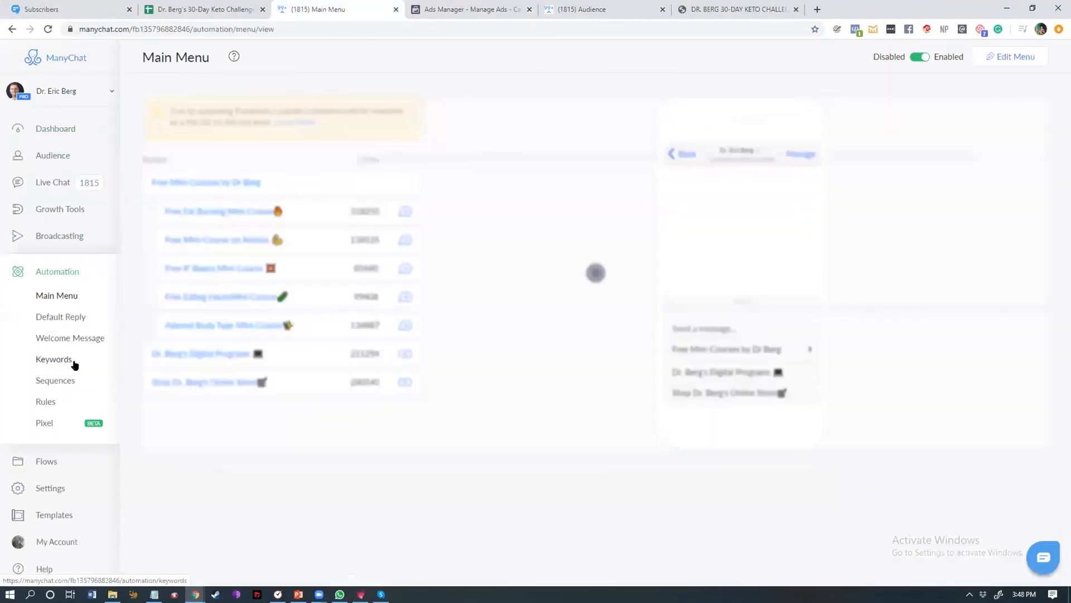
left_click(45, 402)
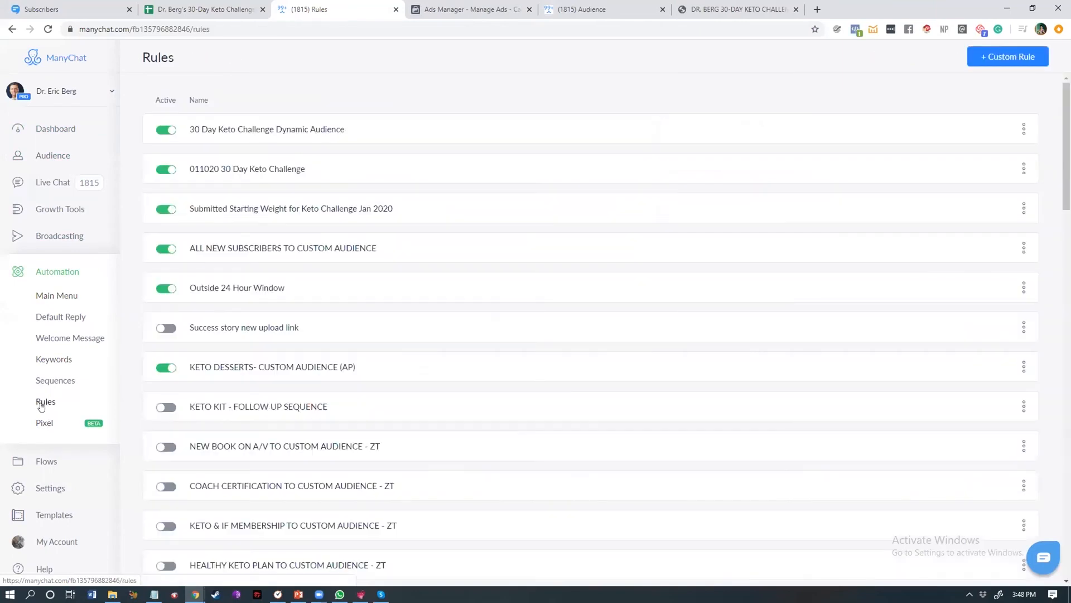
left_click(231, 126)
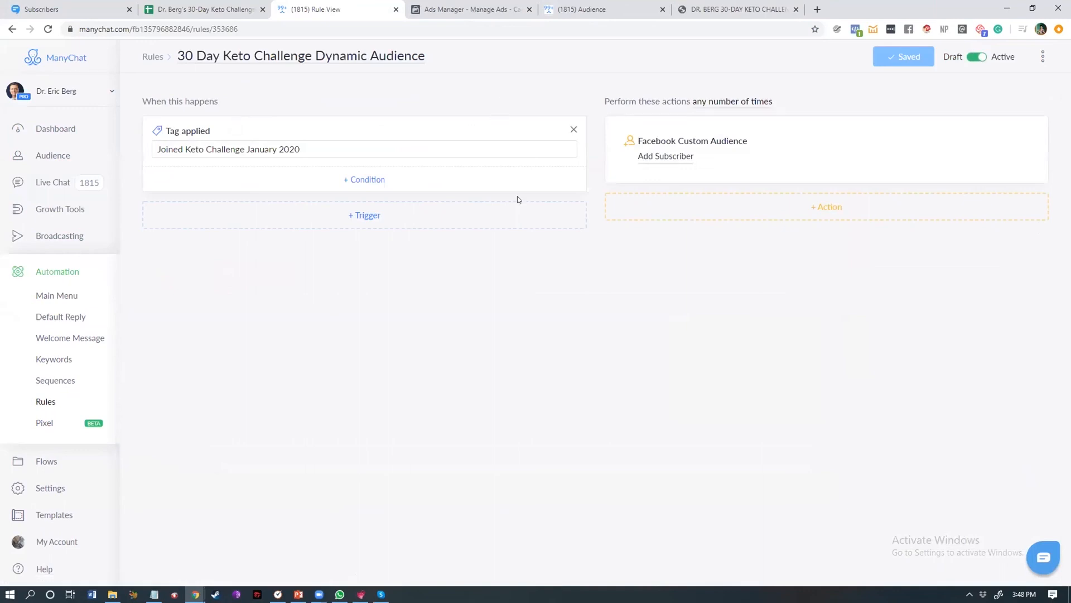
left_click_drag(300, 148, 157, 152)
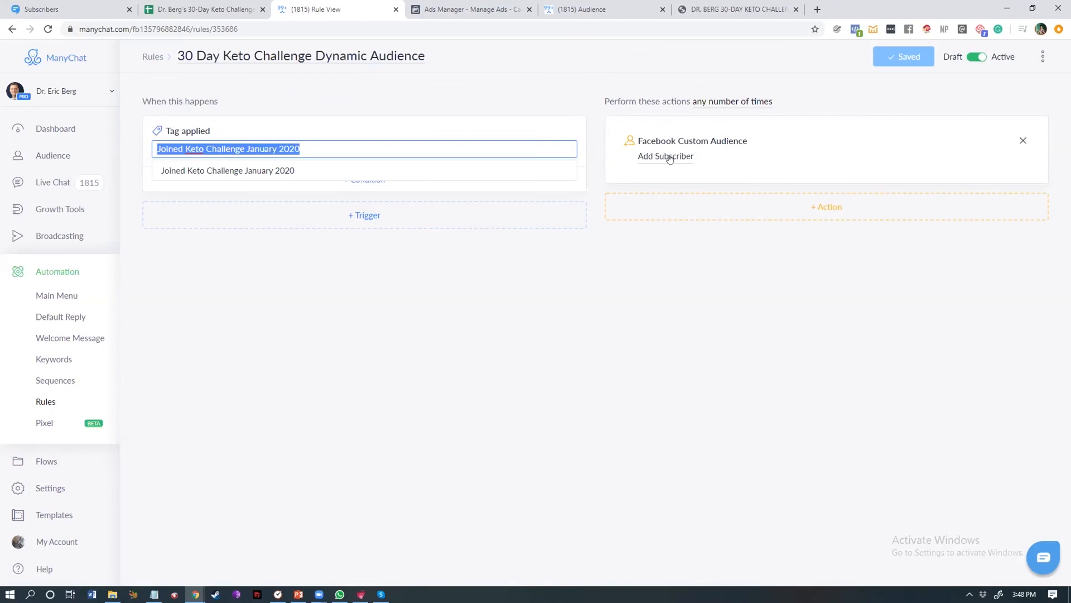
Step: Open the ad sets of the CBO Conversion Dynamic Audience Keto 30 Day campaign, set the date range to Lifetime and highlight the totals
left_click(487, 7)
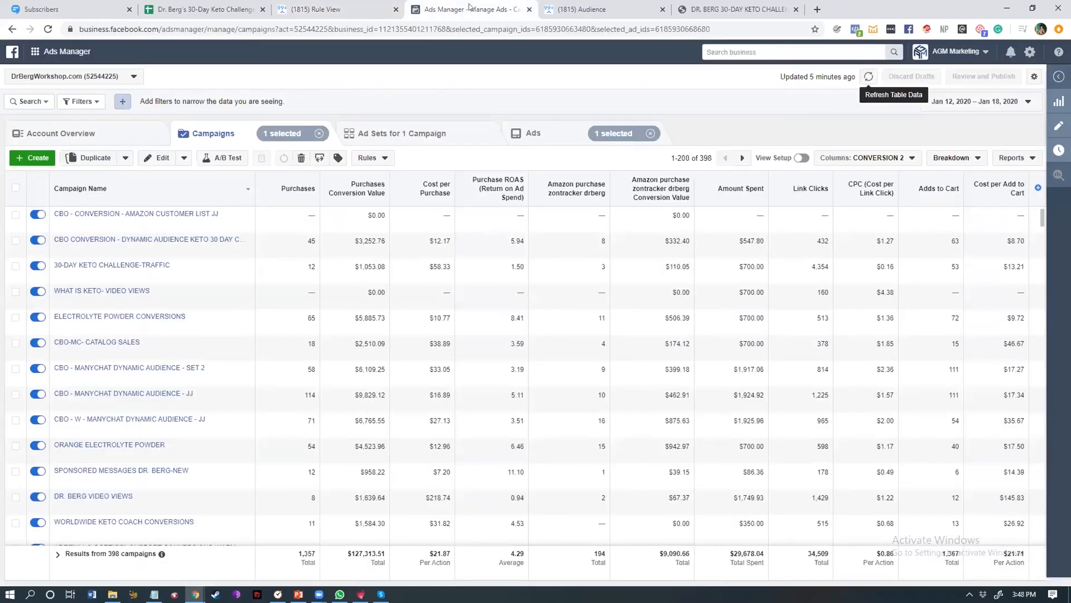
left_click(17, 240)
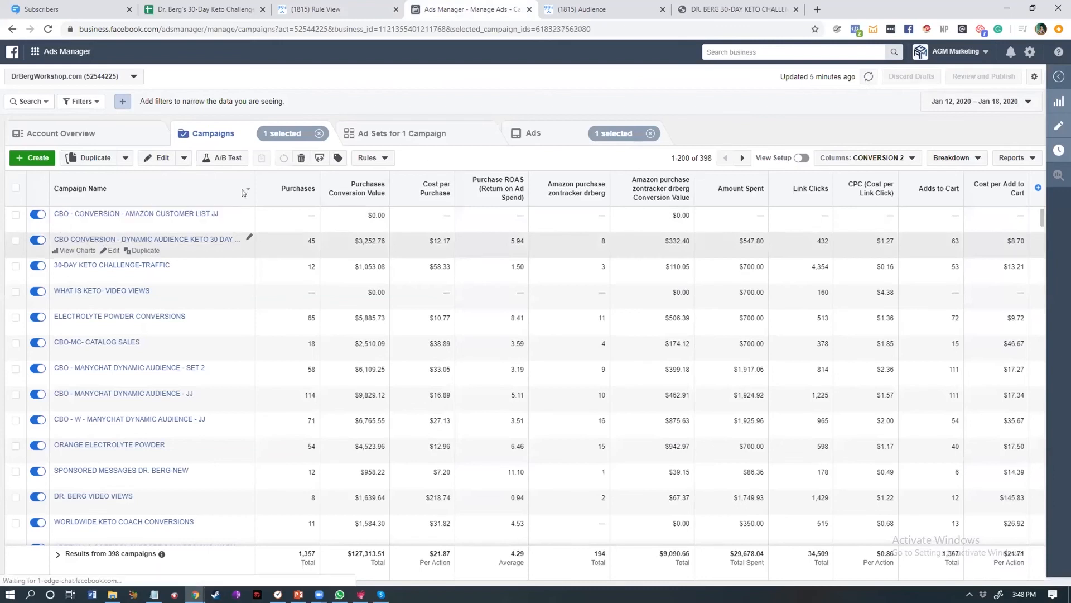
left_click(353, 139)
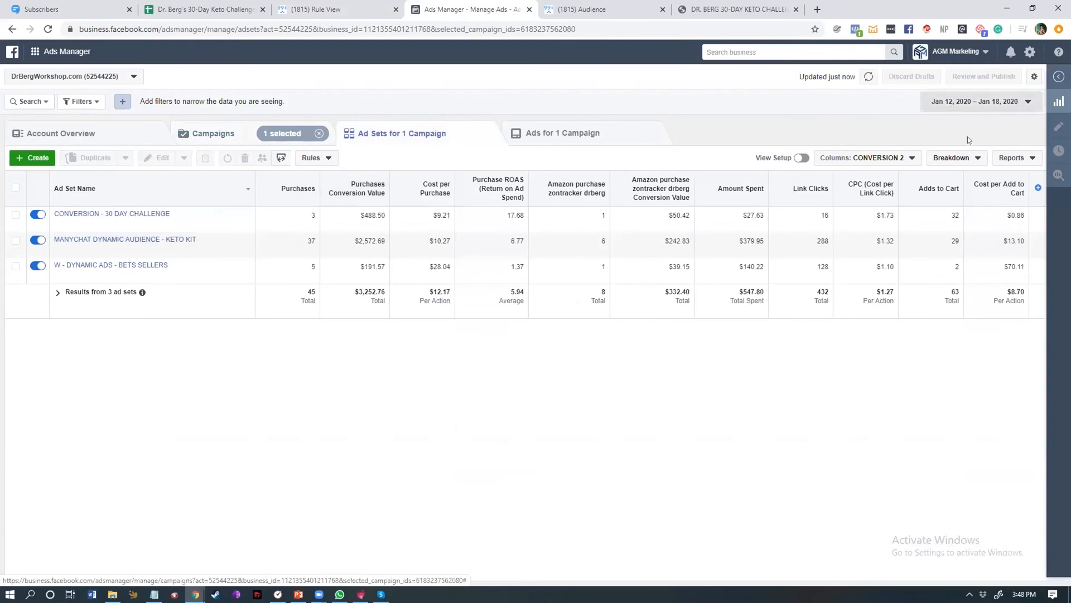
left_click(974, 101)
left_click(982, 144)
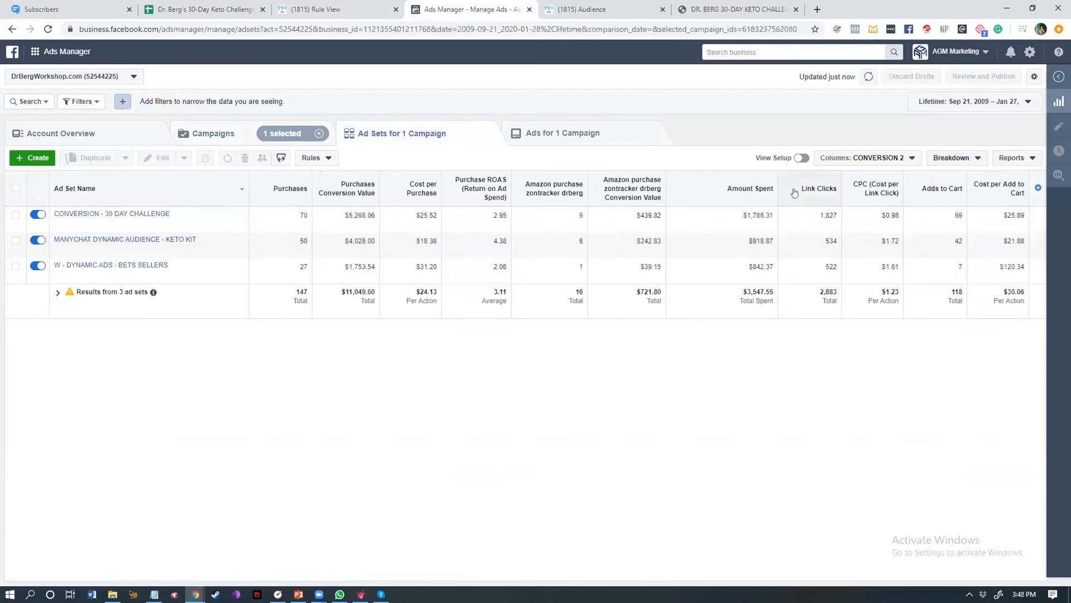
double_click(498, 290)
double_click(348, 292)
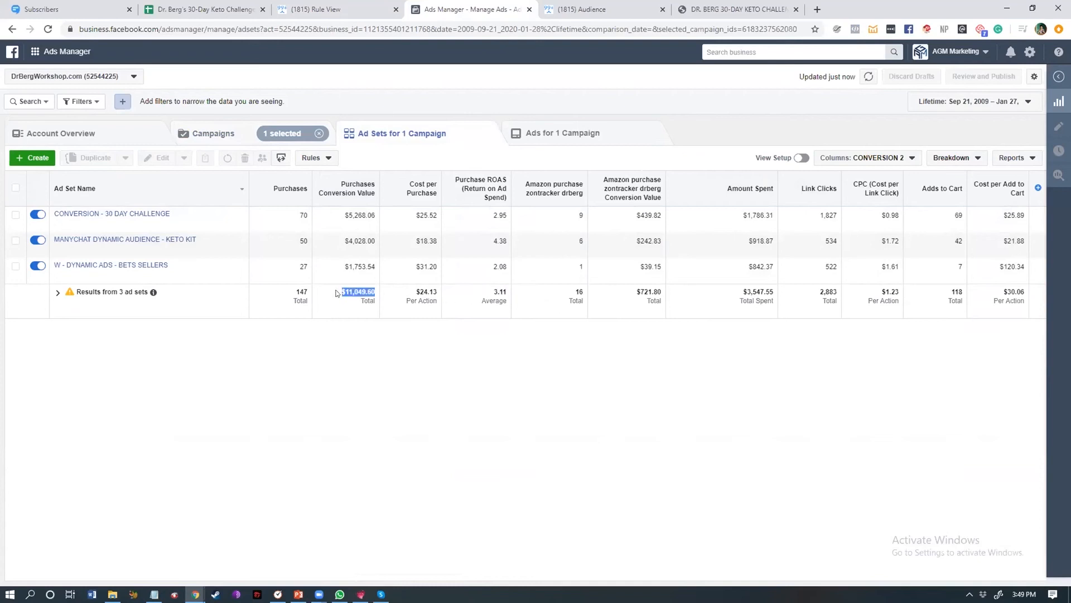
Step: Set the reporting date range to Jan 12 – Jan 18, 2020
left_click(949, 102)
left_click(985, 161)
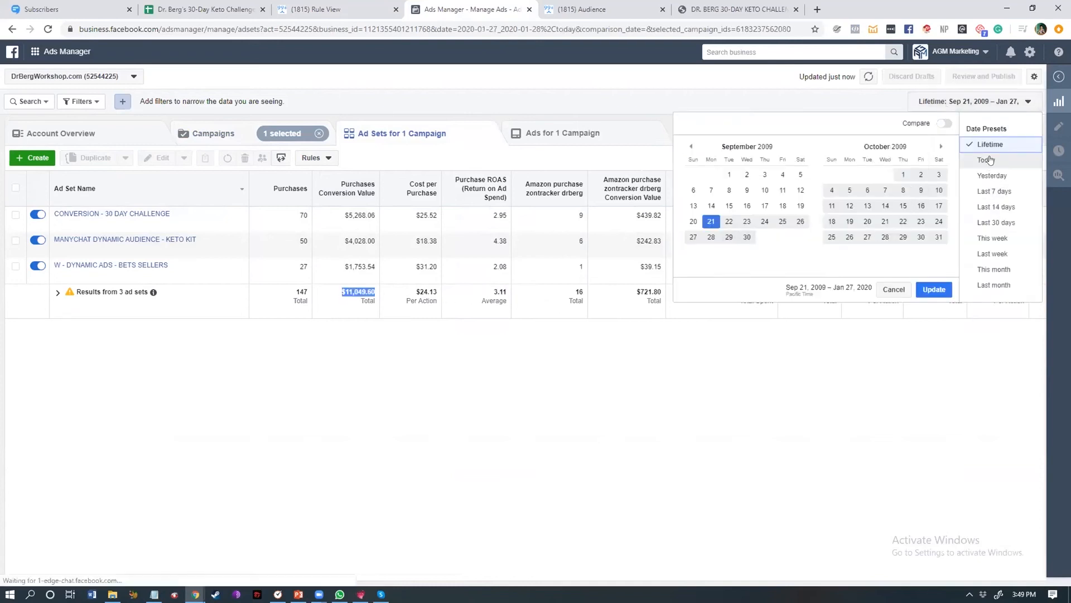
left_click(988, 101)
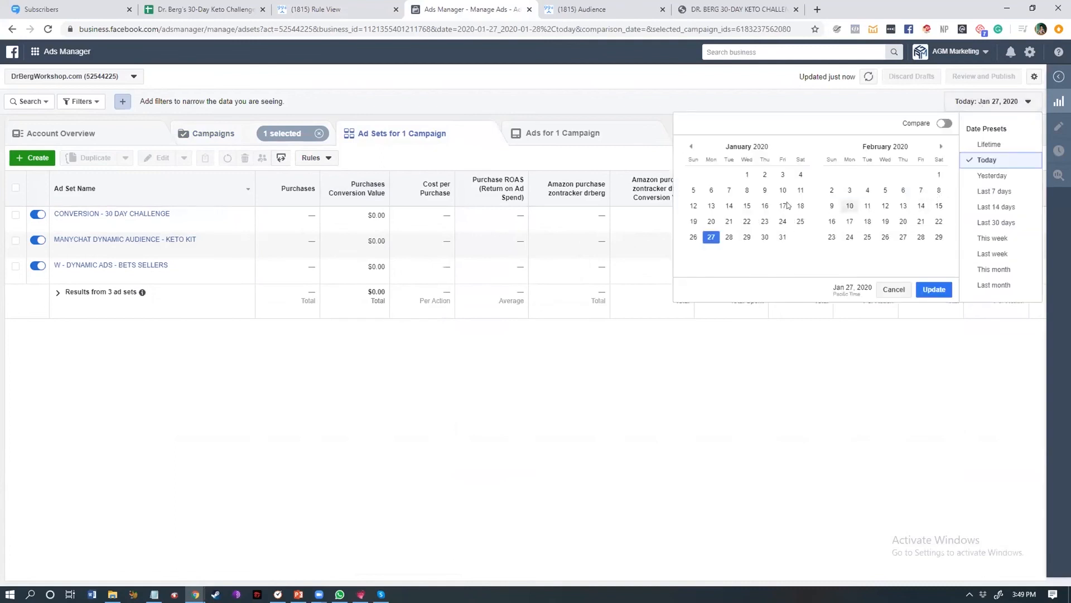
left_click(693, 205)
left_click(801, 205)
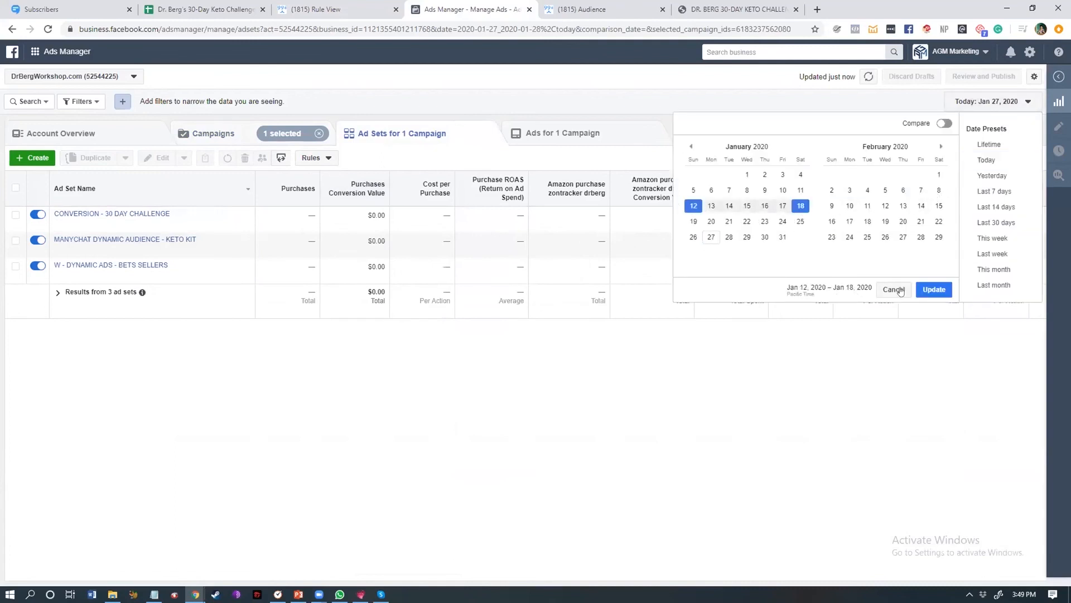
left_click(931, 289)
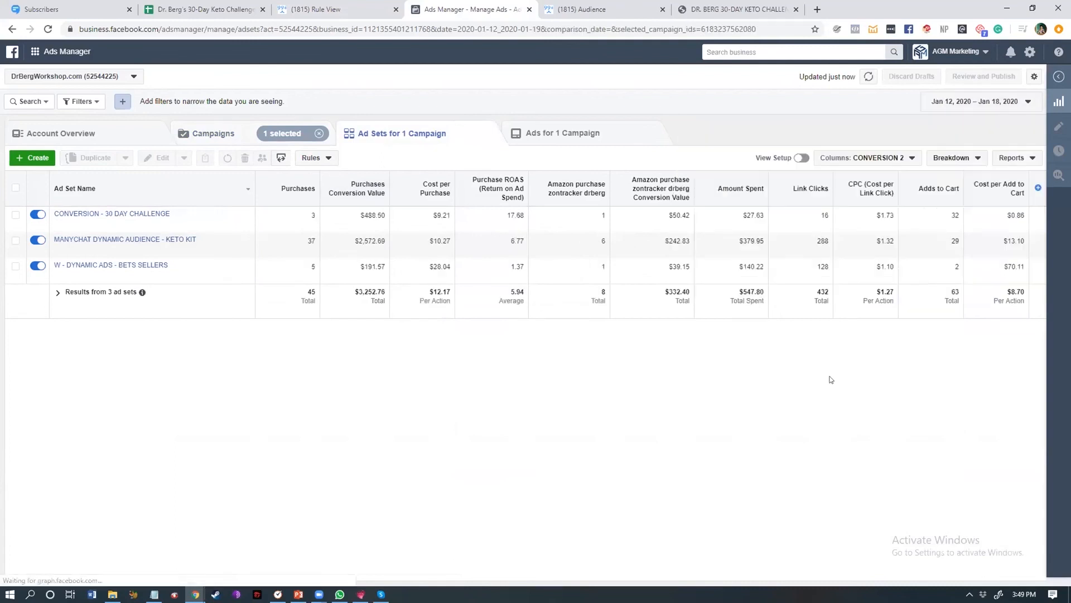
Step: Switch the date range back to Lifetime and return to the campaigns list
left_click(985, 102)
left_click(988, 146)
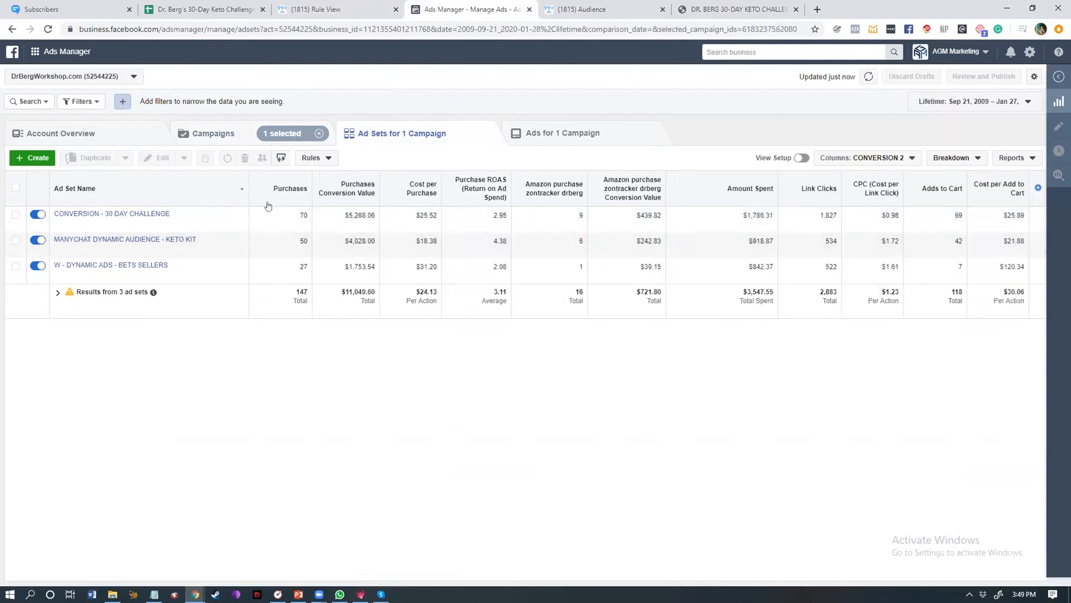
left_click(222, 135)
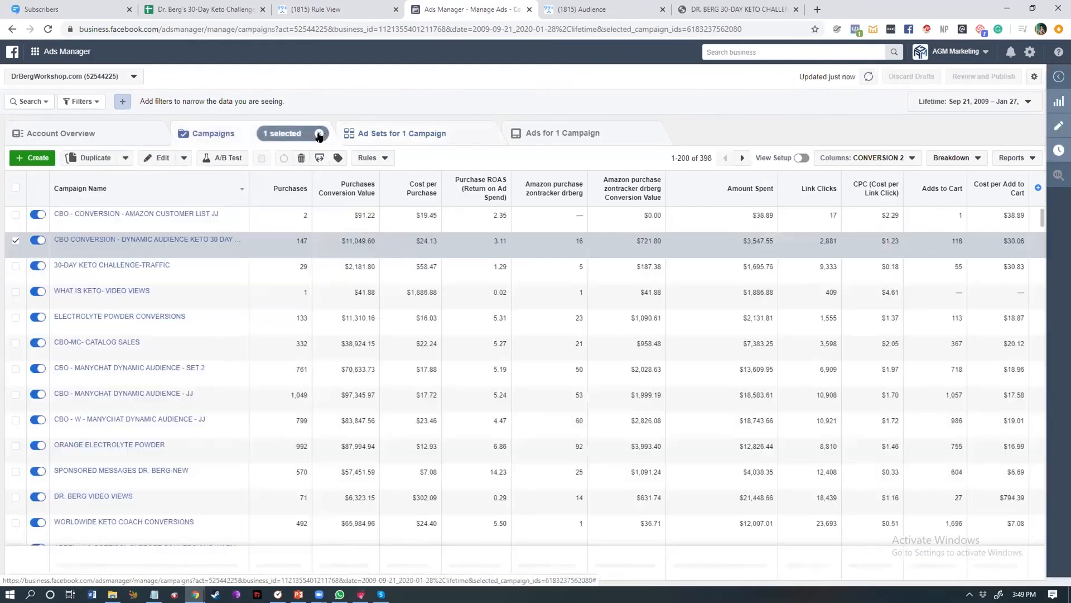
Step: Return to the ManyChat rules list and scroll through the custom audience rules
left_click(330, 5)
left_click(158, 55)
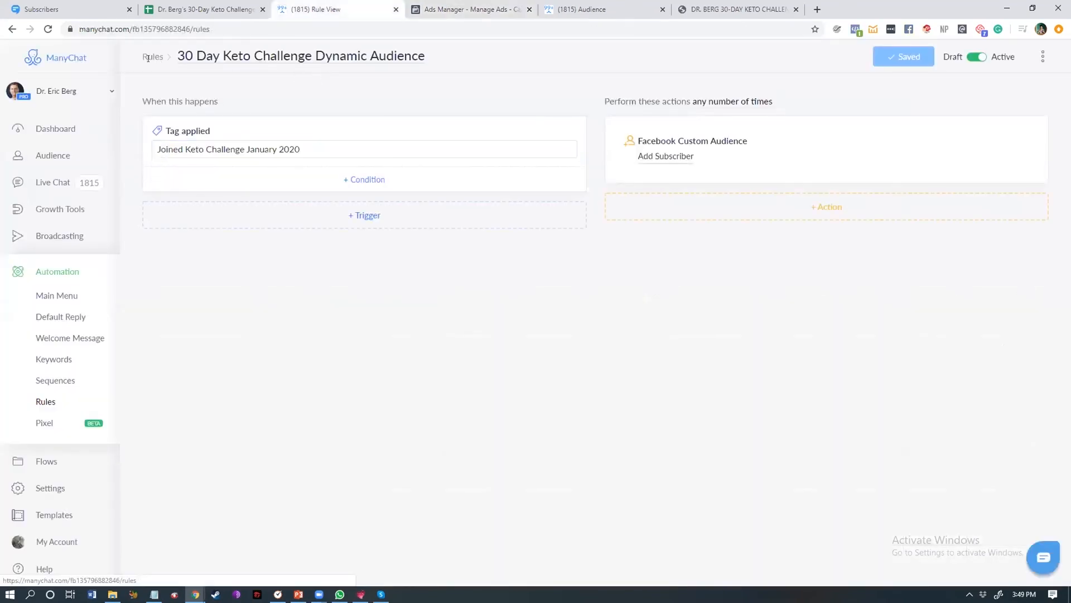
scroll(302, 250, "down", 10)
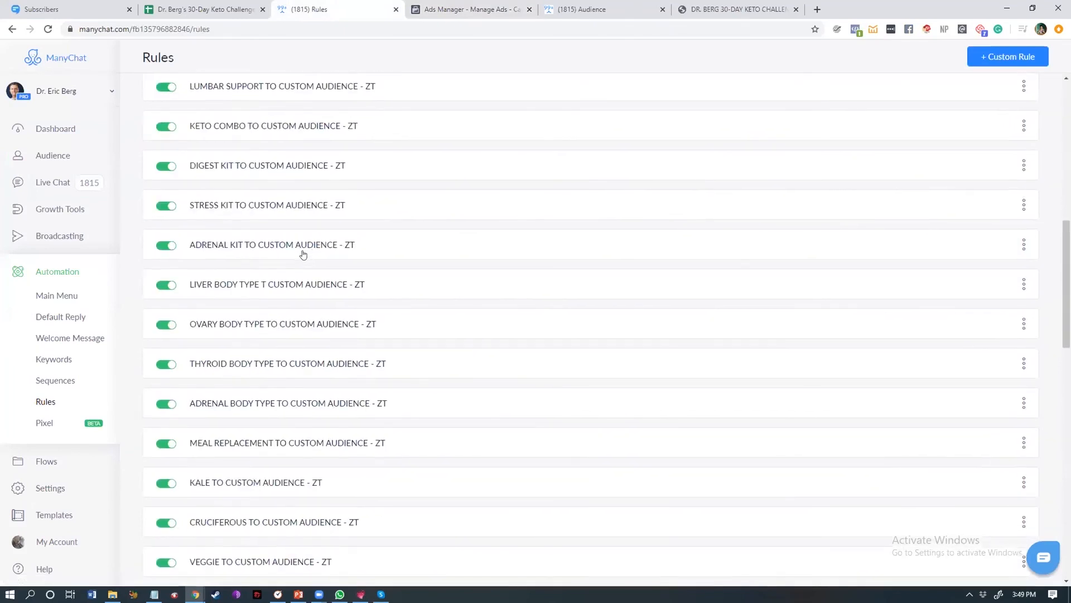
scroll(306, 259, "down", 3)
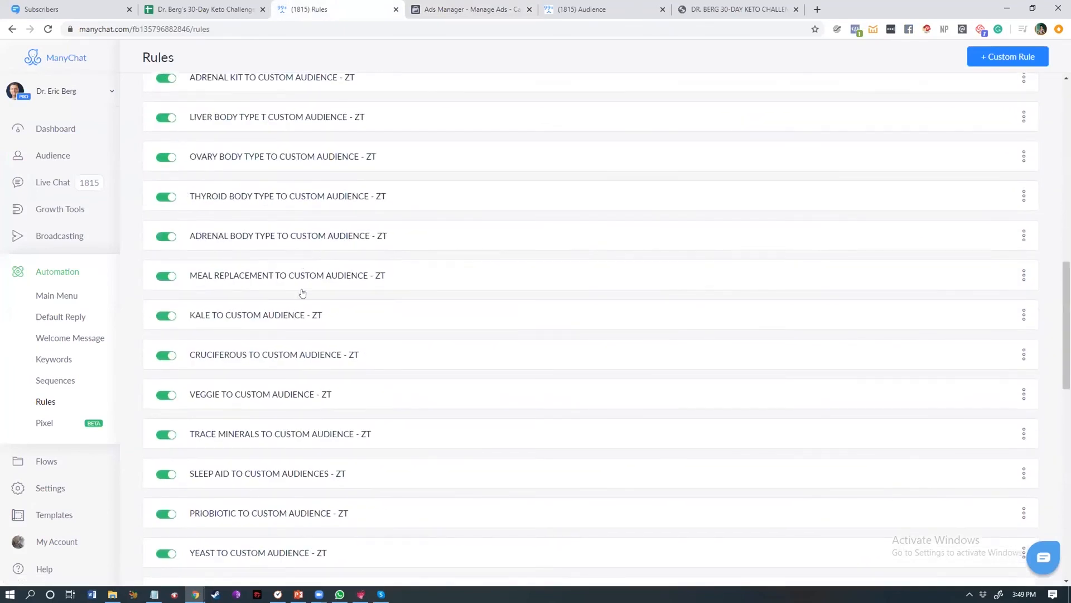
scroll(304, 285, "down", 8)
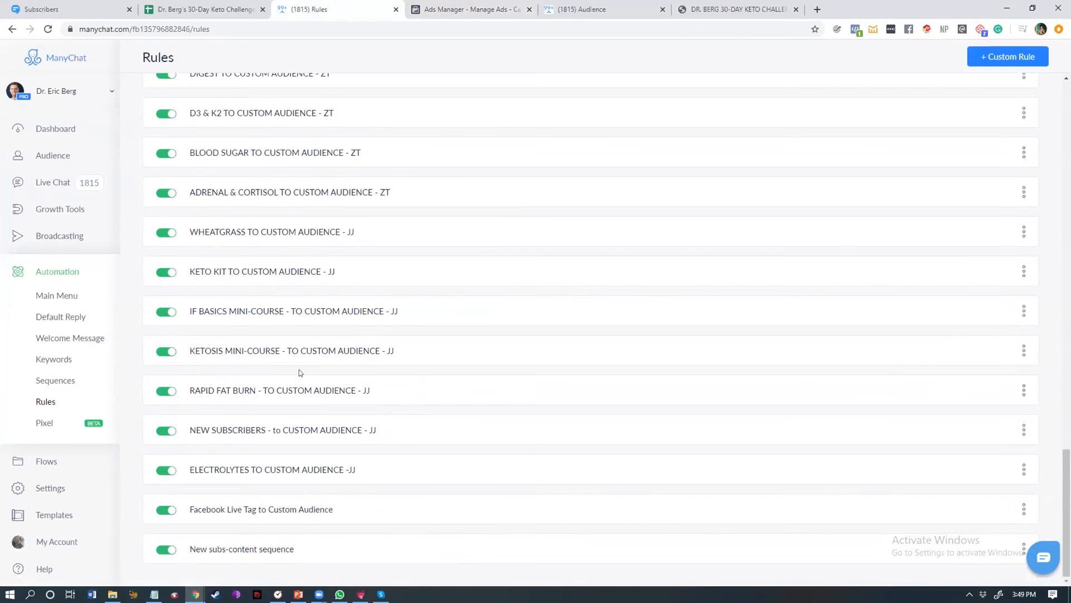
scroll(300, 372, "up", 10)
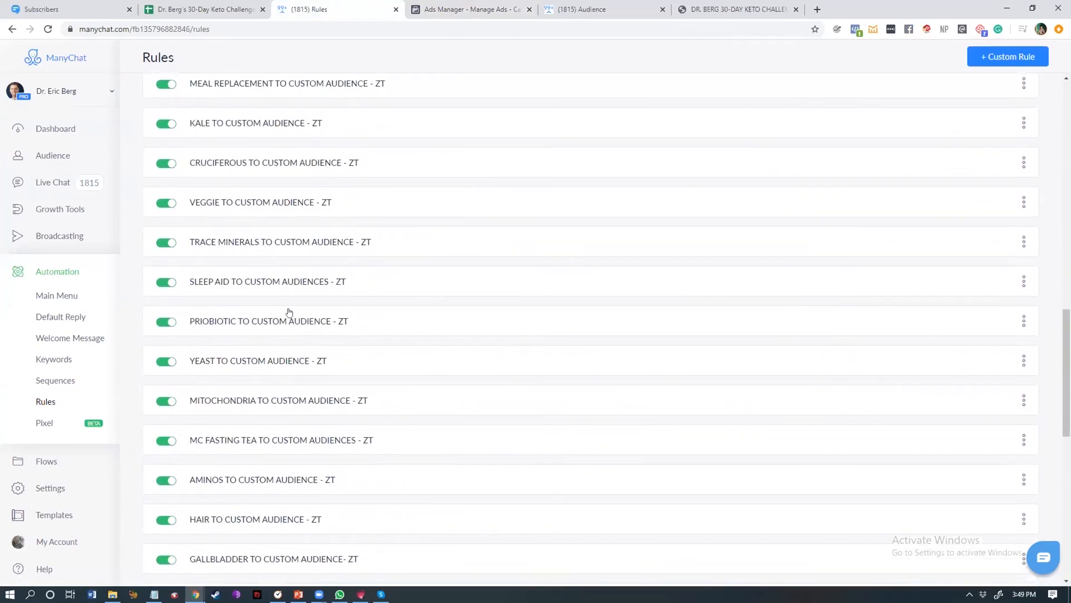
scroll(289, 311, "up", 10)
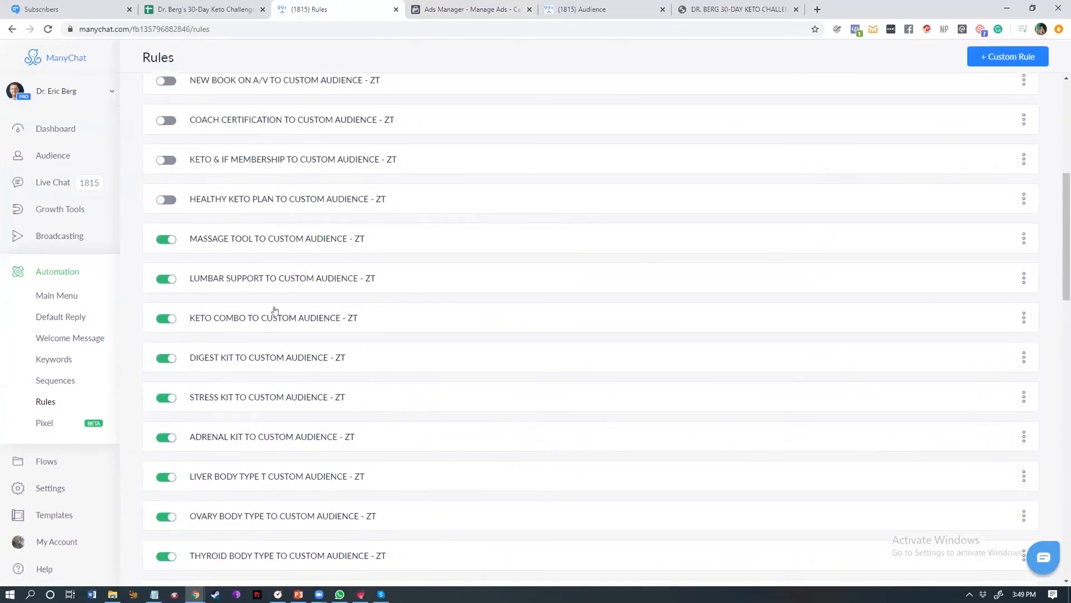
scroll(275, 312, "down", 4)
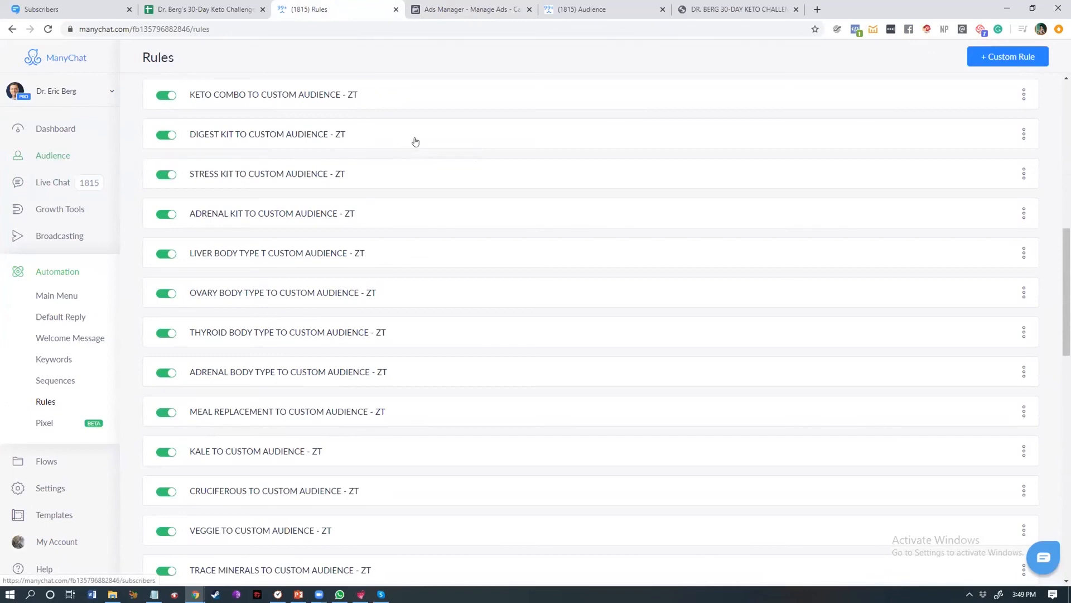
Step: Select the three ManyChat Dynamic Audience campaigns (Set 2, JJ and W - JJ) and open their ad sets
left_click(456, 6)
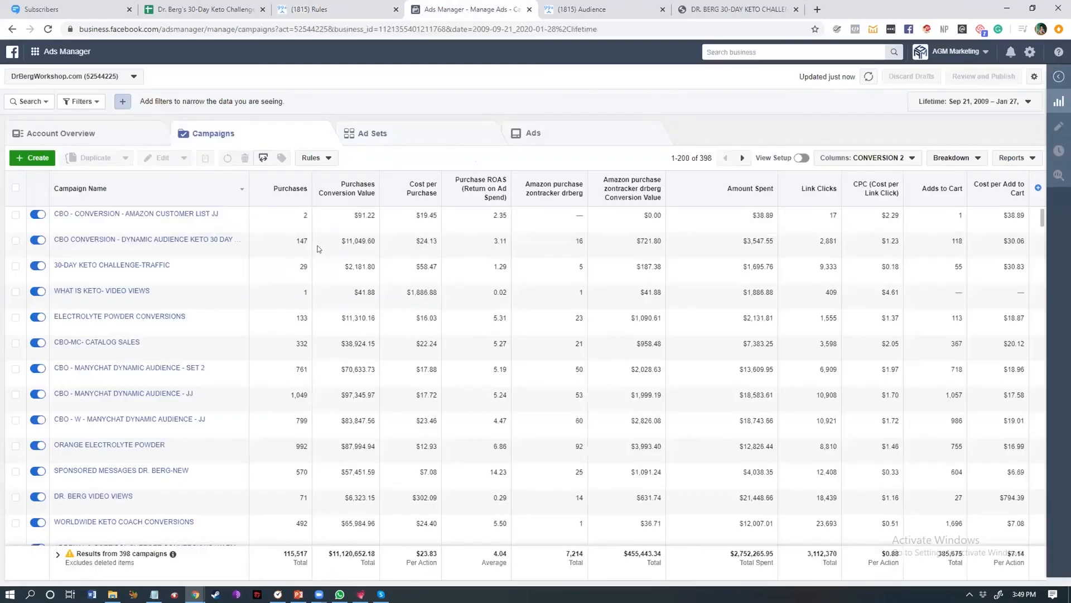
left_click(16, 369)
left_click(16, 394)
left_click(16, 420)
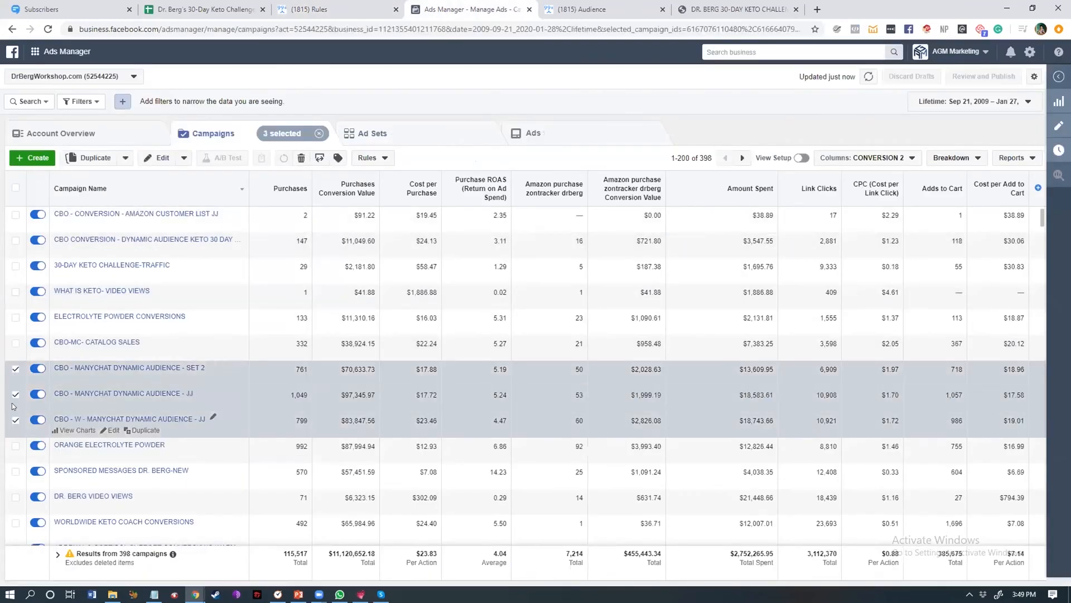
left_click(393, 133)
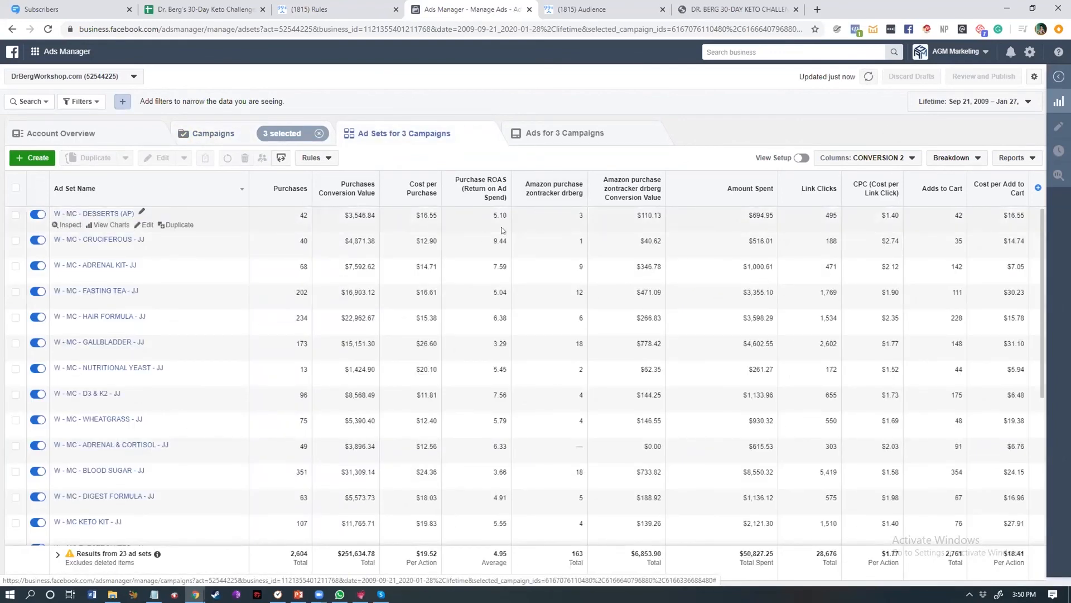
Step: Sort the ad sets by Purchase ROAS and highlight the figures in the totals row
mouse_move(490, 185)
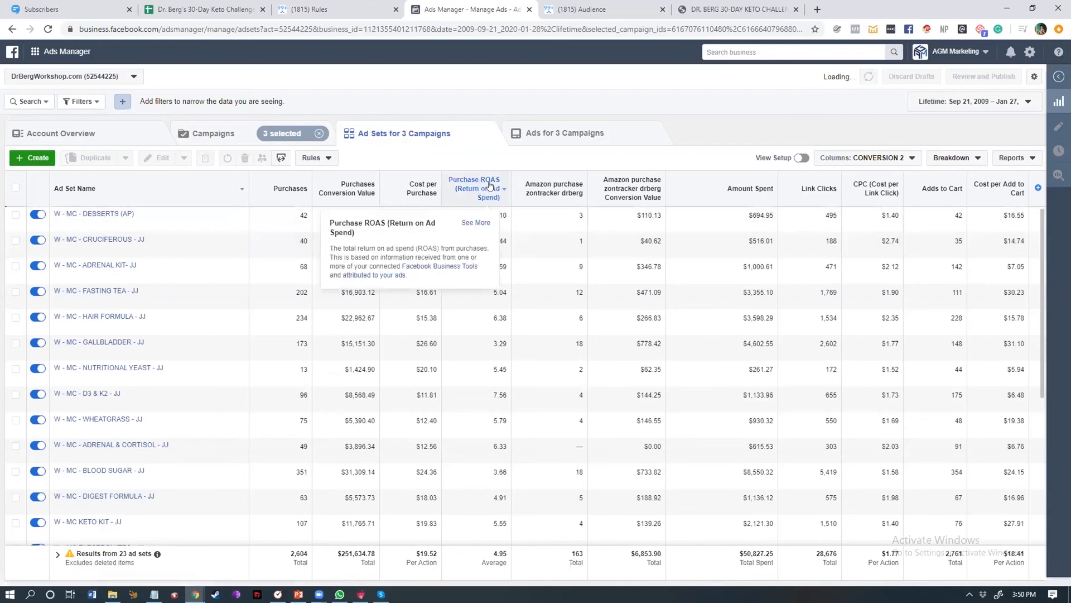
left_click_drag(506, 553, 485, 558)
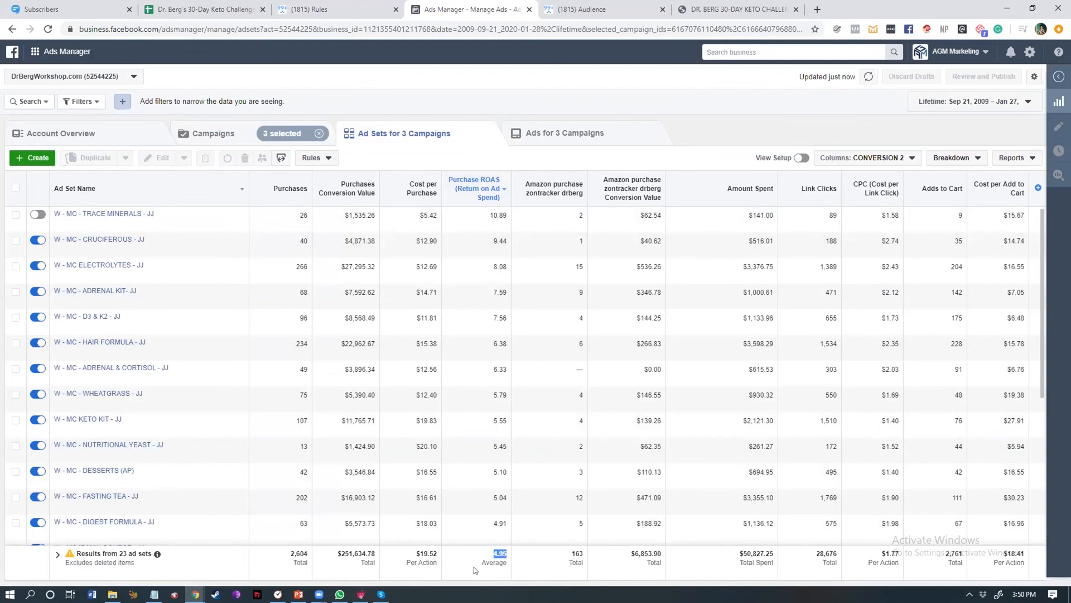
left_click(602, 554)
double_click(762, 552)
left_click(336, 561)
left_click_drag(338, 553, 371, 550)
double_click(634, 553)
Step: Examine the activity history of the selected campaigns, then scroll through their ad sets list
left_click(534, 92)
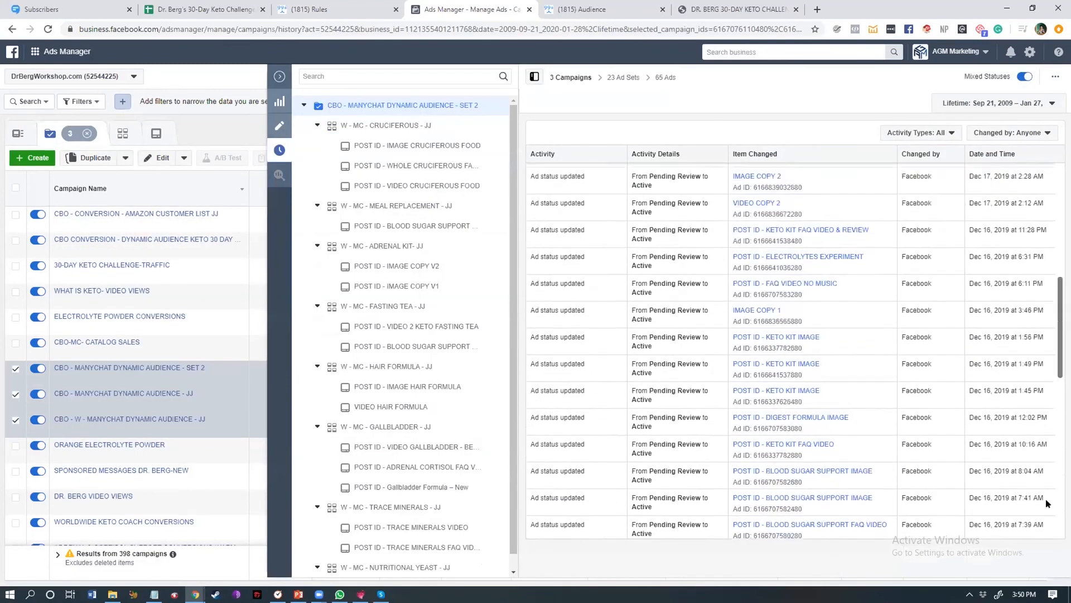
scroll(1046, 499, "down", 5)
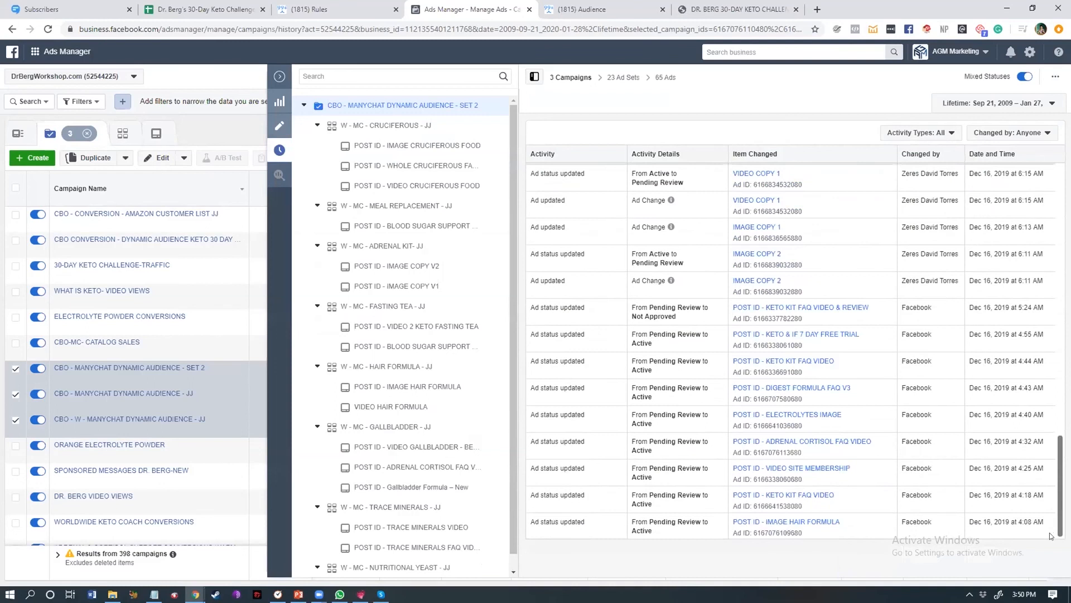
left_click(280, 77)
left_click(434, 126)
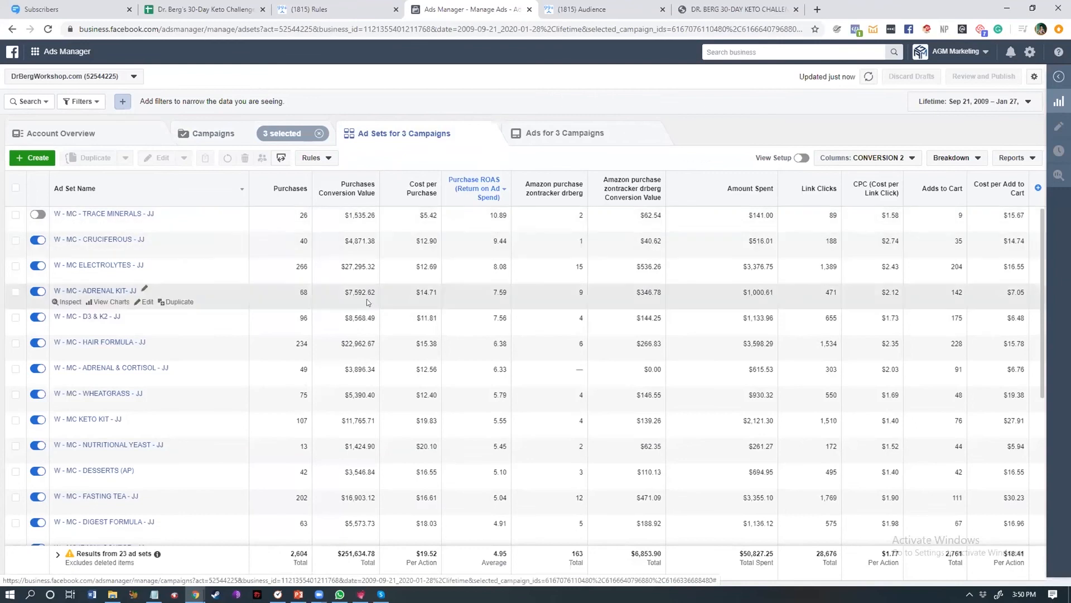
scroll(366, 322, "down", 5)
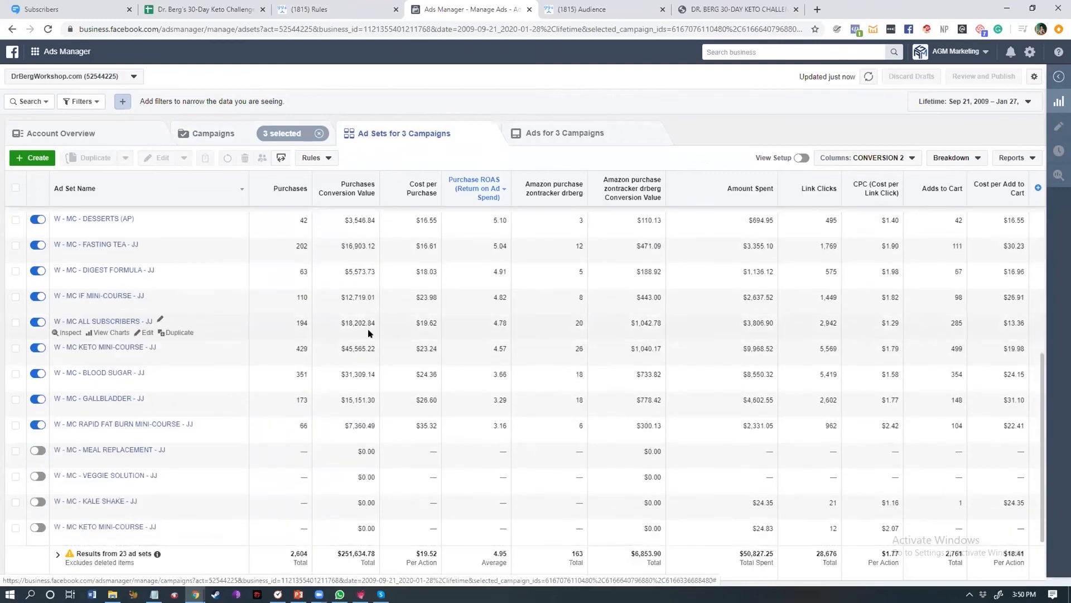
scroll(369, 333, "up", 3)
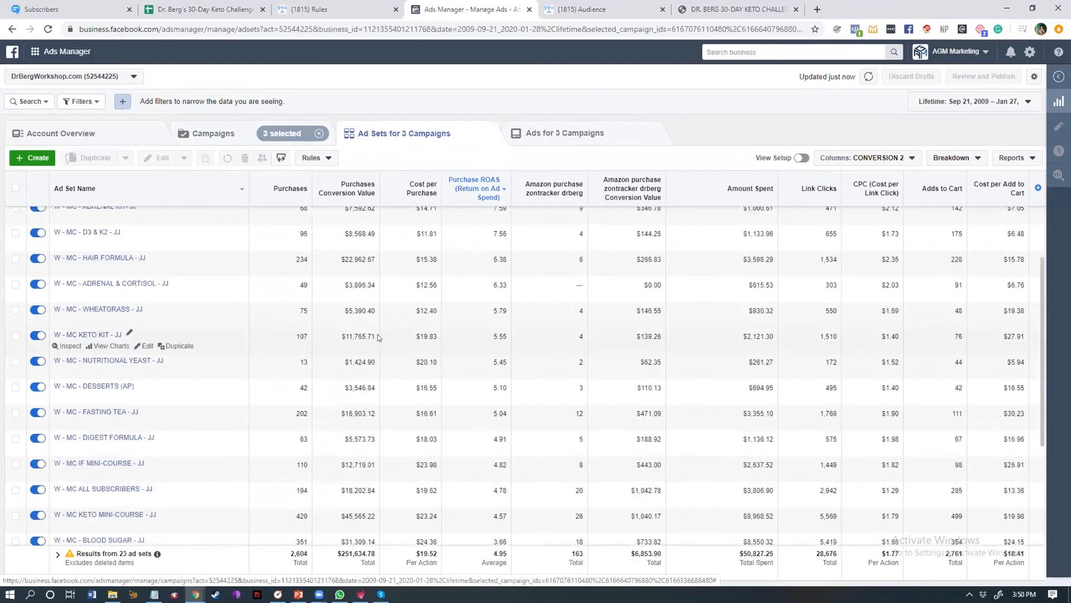
scroll(376, 371, "up", 2)
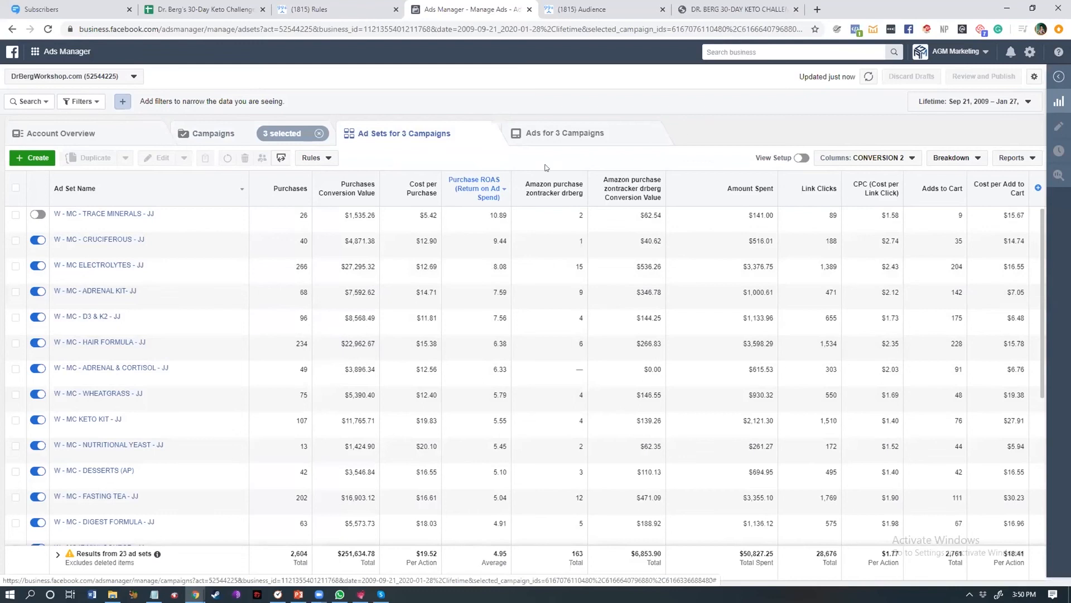
mouse_move(479, 189)
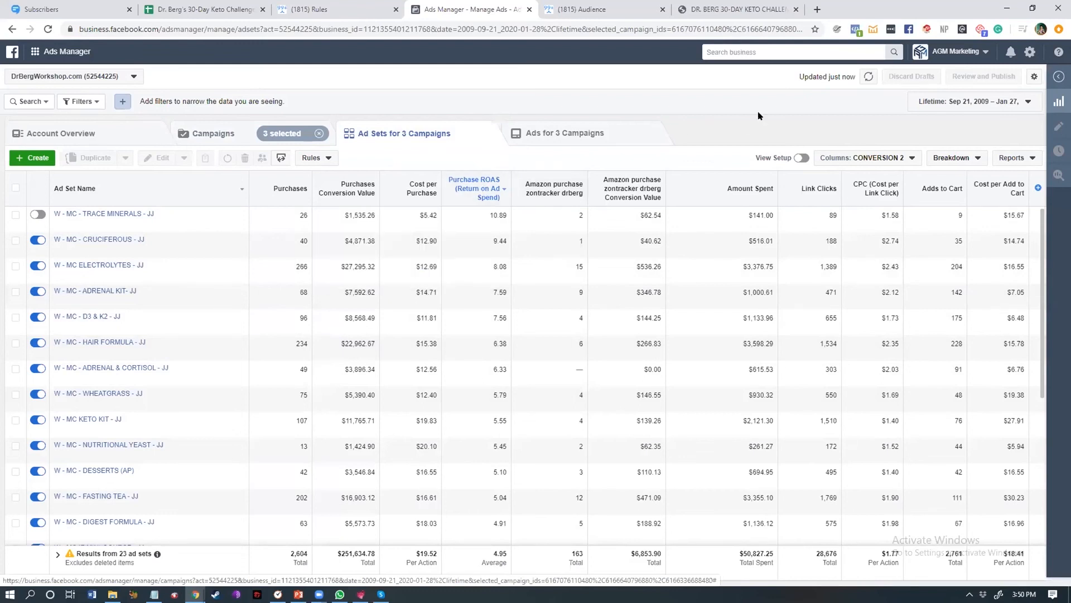